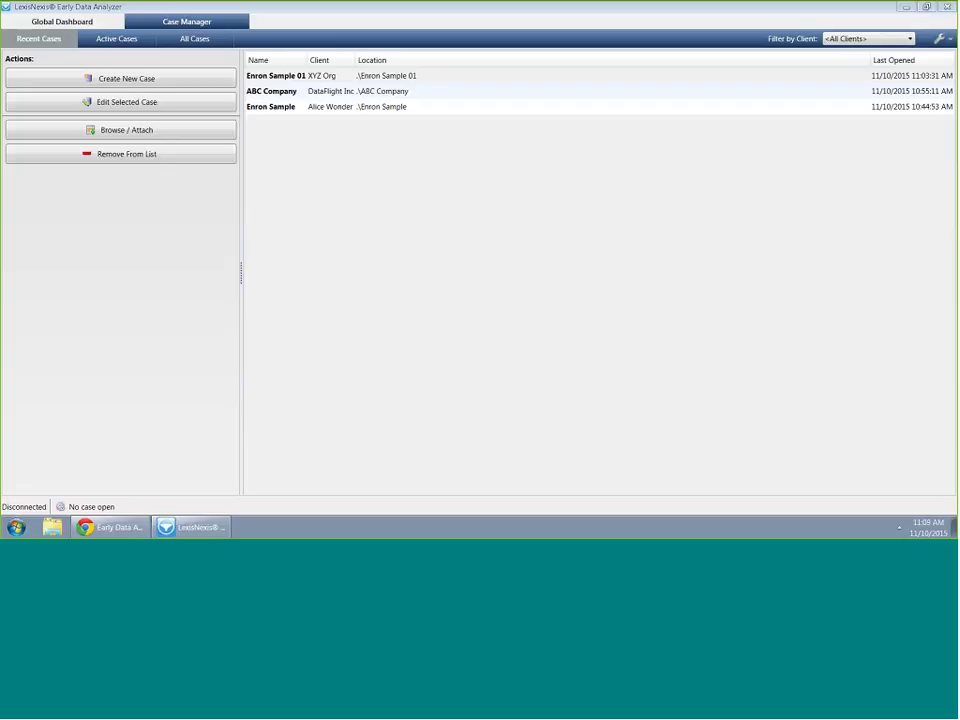
# Open the Enron Sample 01 case and expand, then collapse, Jon Doe's custodian row
pyautogui.doubleClick(392, 80)
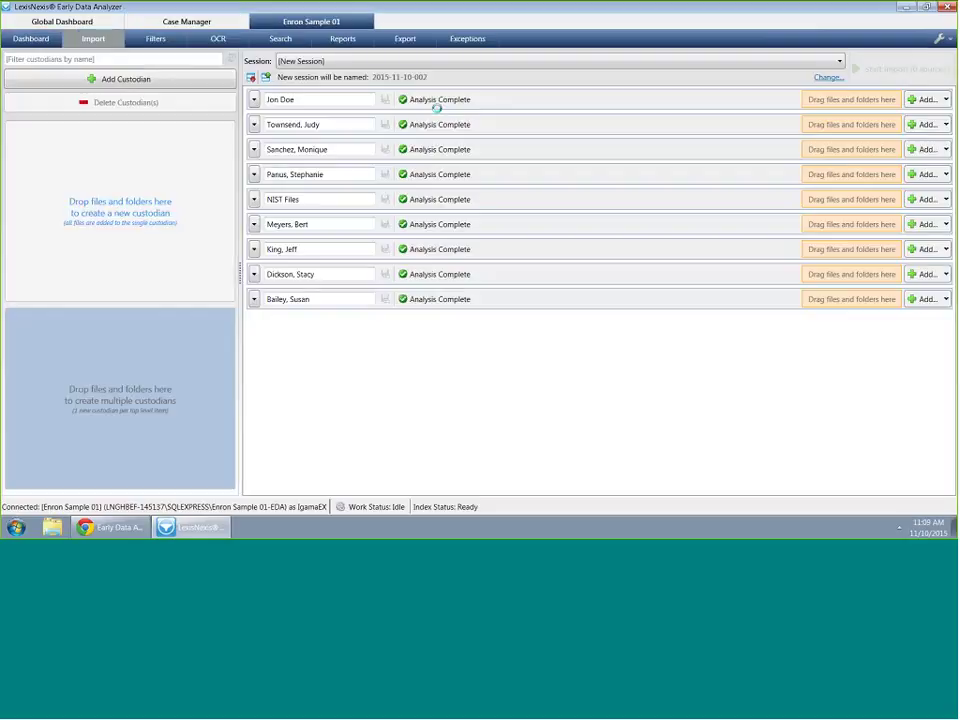
pyautogui.click(254, 100)
pyautogui.click(254, 101)
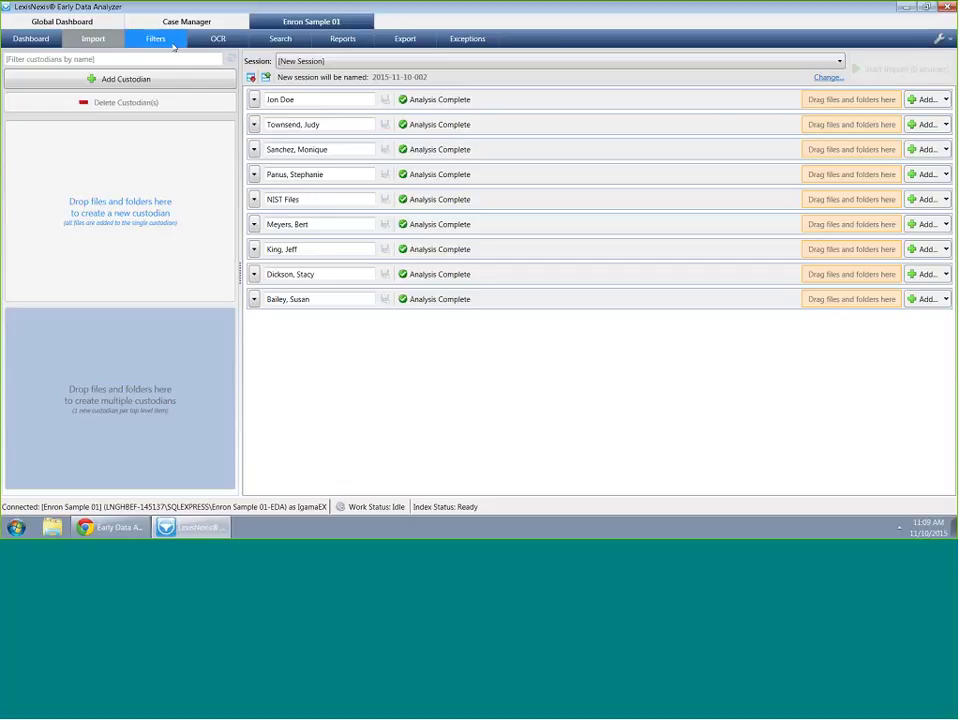
# In the File Hash Filter, exclude the NIST Items from the case
pyautogui.click(140, 38)
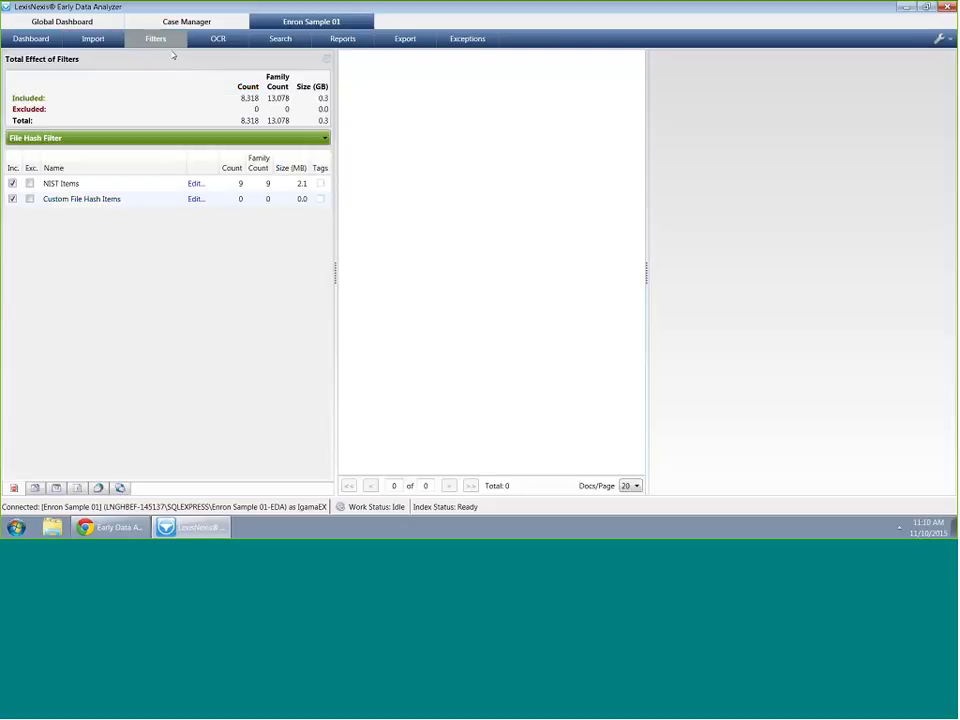
pyautogui.click(60, 140)
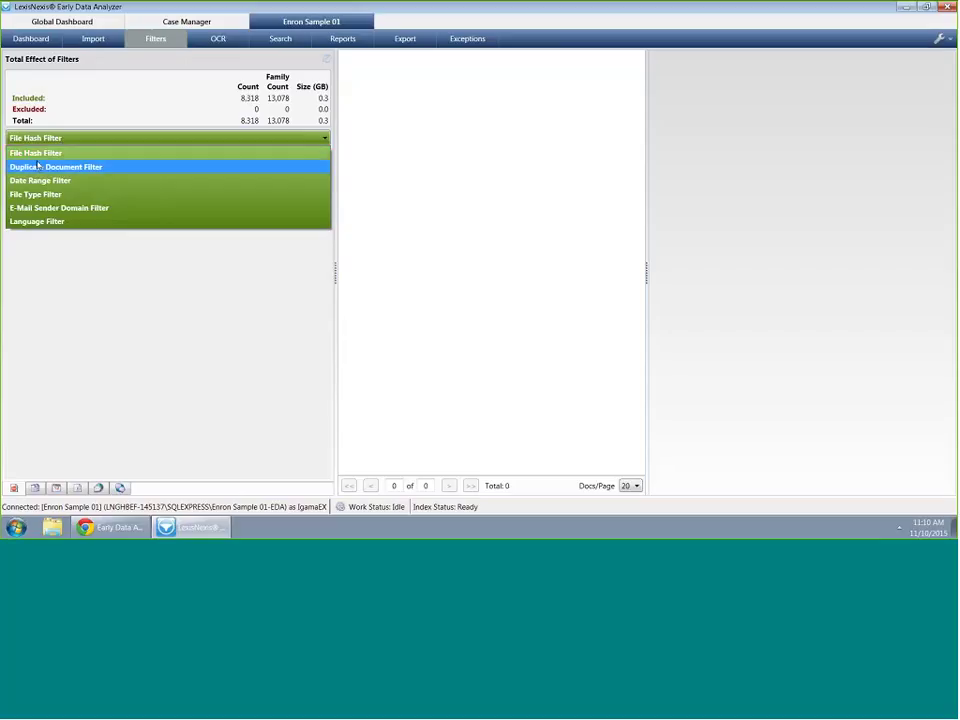
pyautogui.click(156, 287)
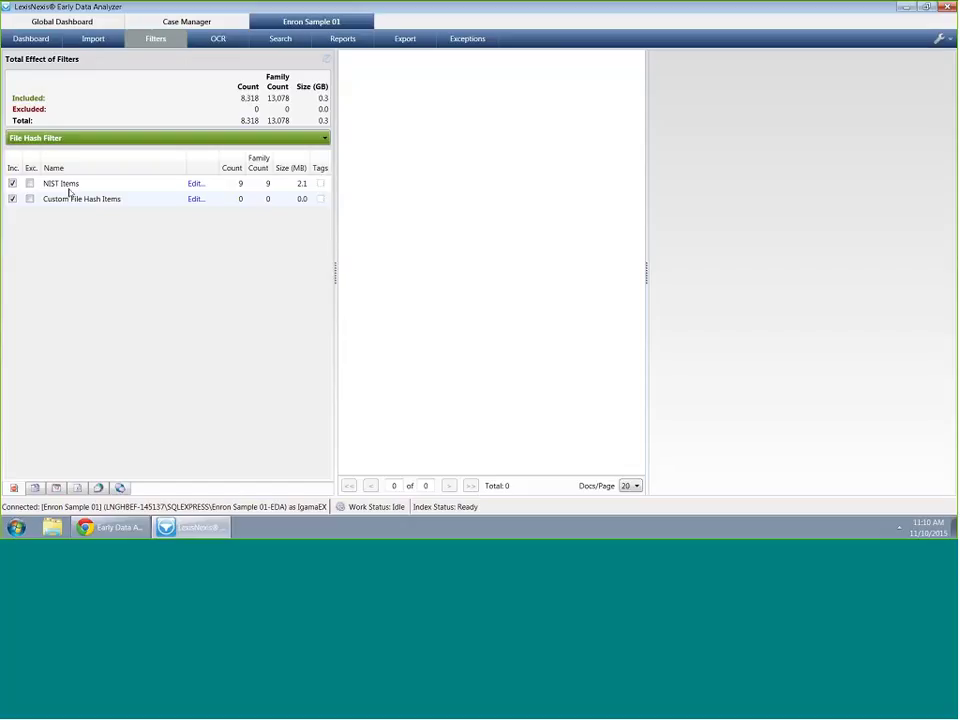
pyautogui.click(26, 186)
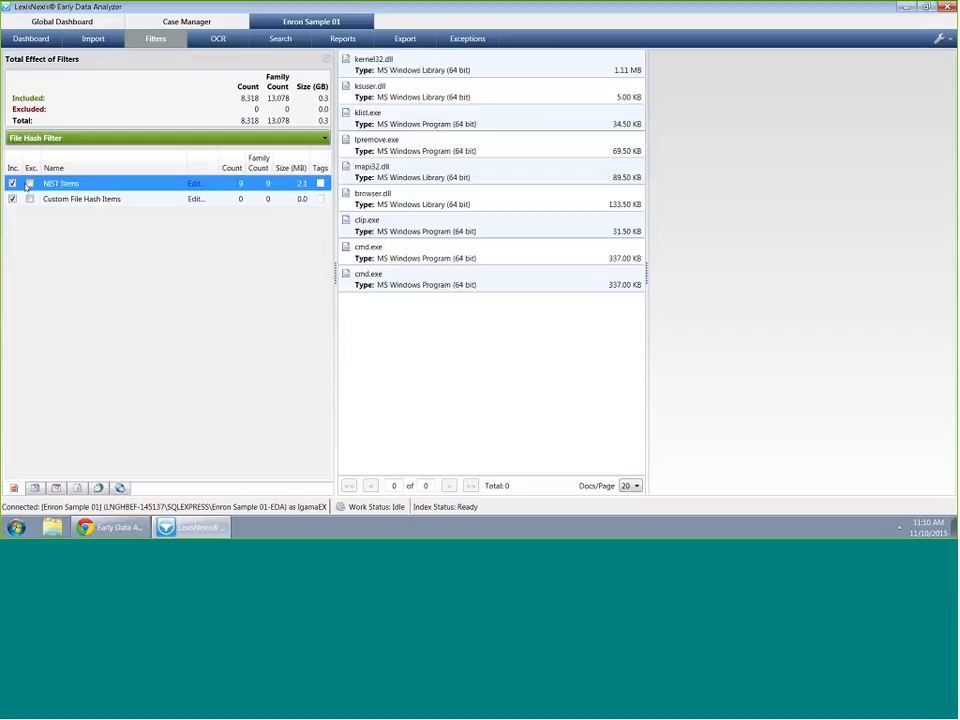
pyautogui.click(30, 184)
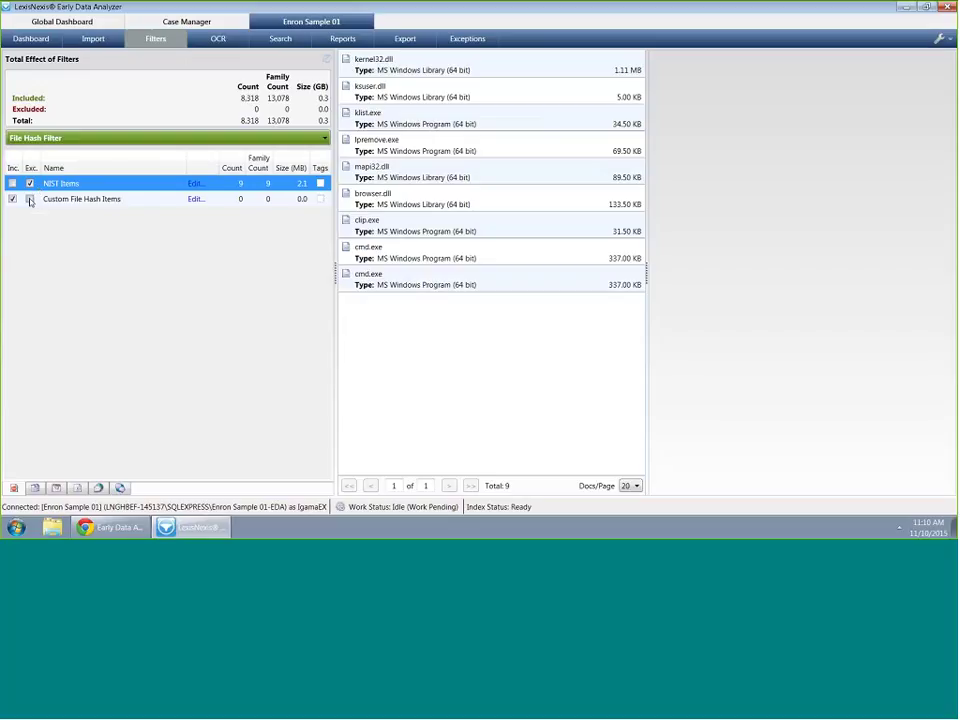
# Exclude the duplicate documents, then show the E-Mail Sender Domain Filter
pyautogui.click(120, 139)
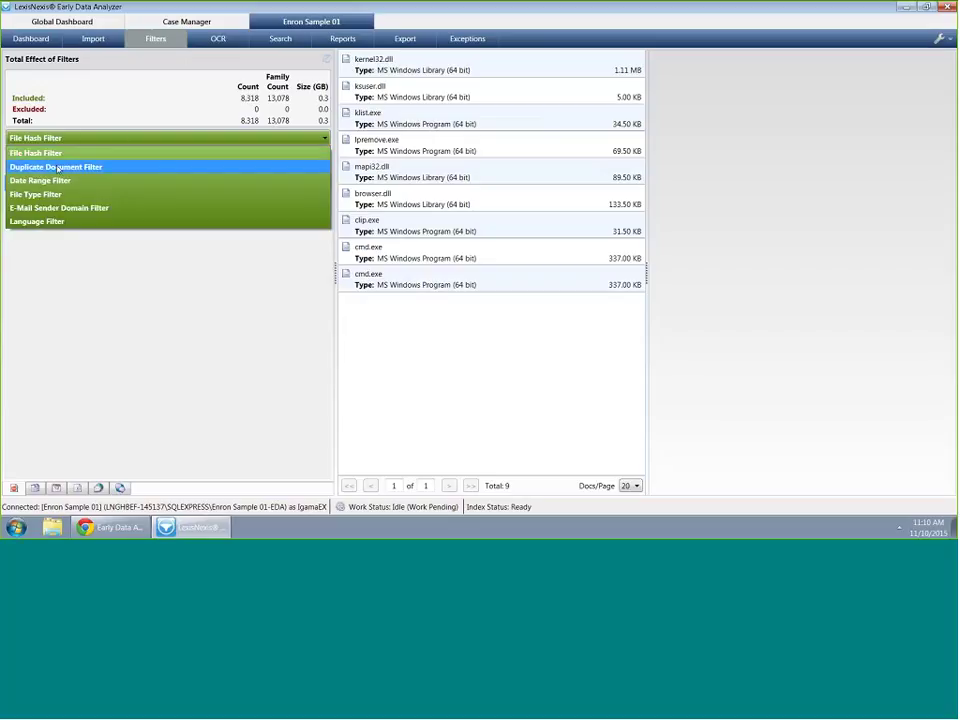
pyautogui.click(58, 168)
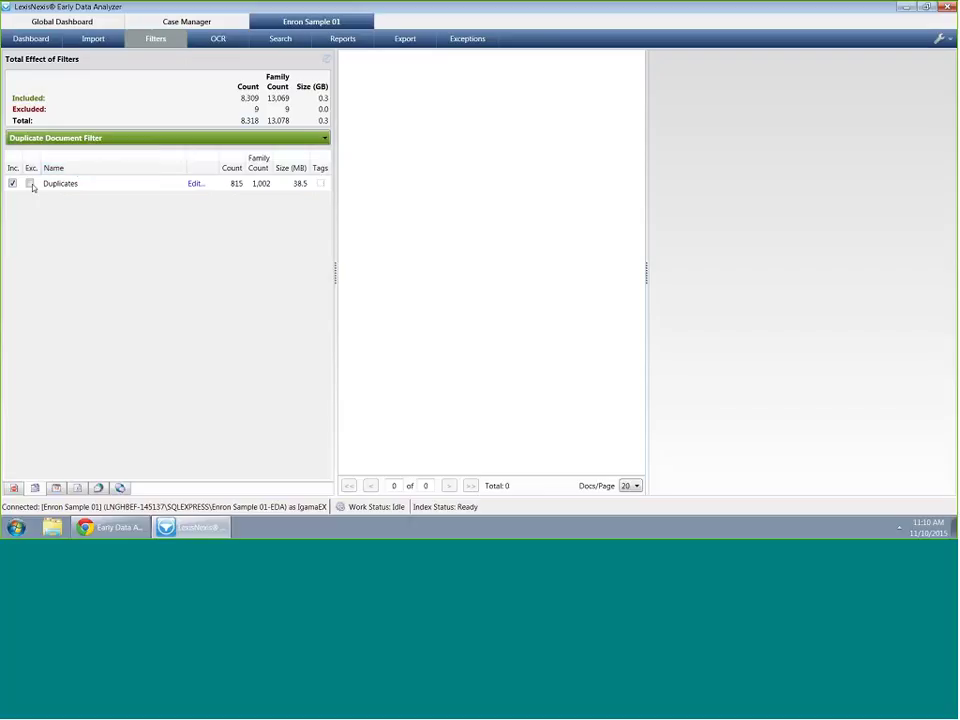
pyautogui.click(30, 183)
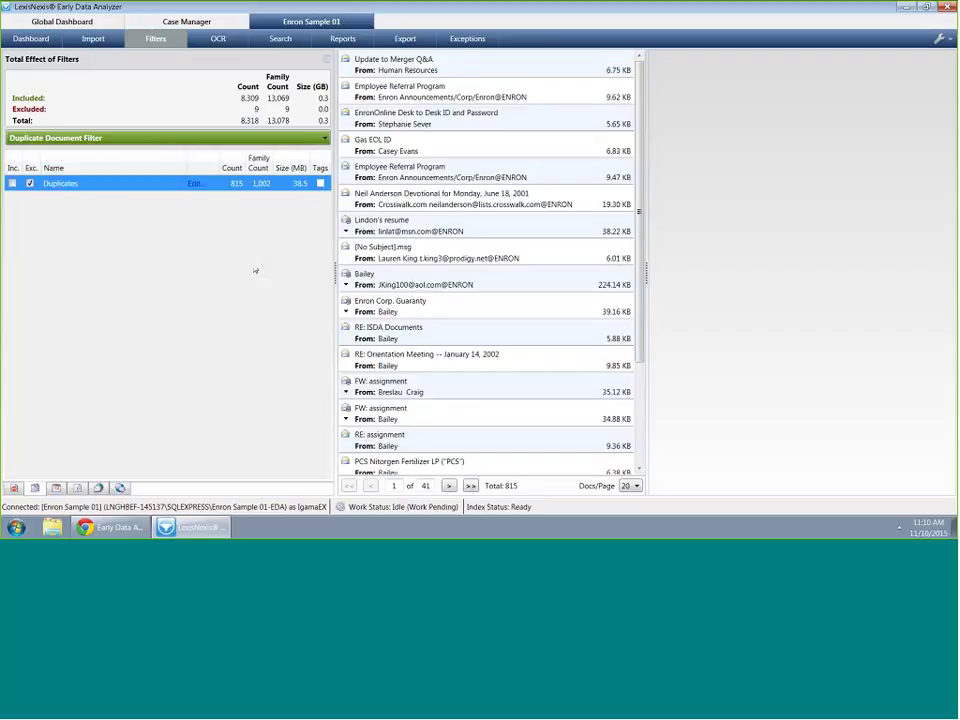
pyautogui.click(149, 138)
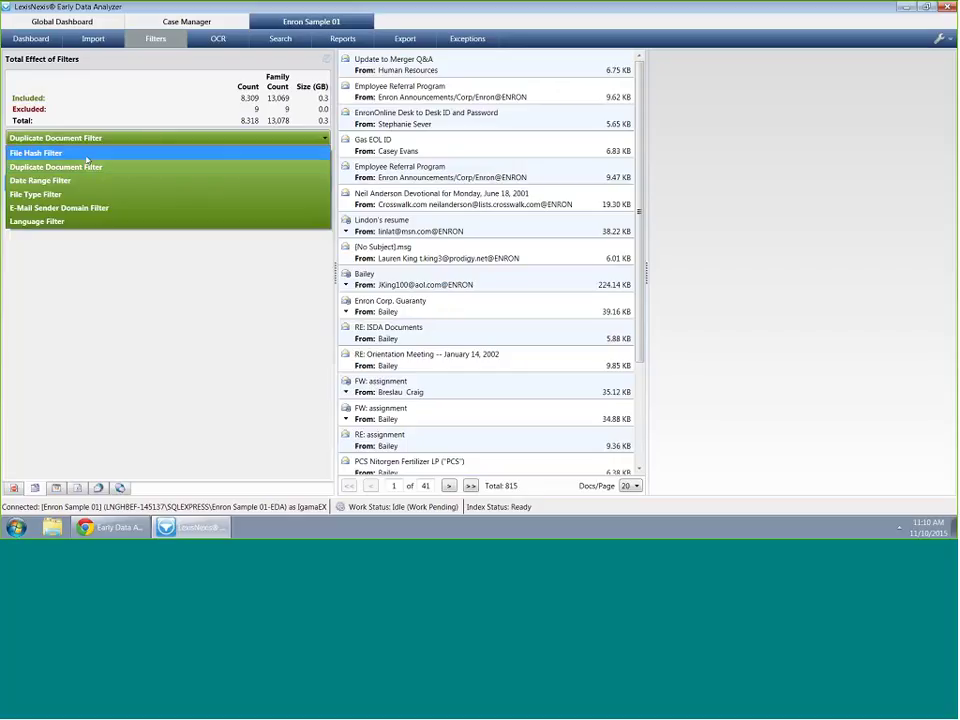
pyautogui.press('Escape')
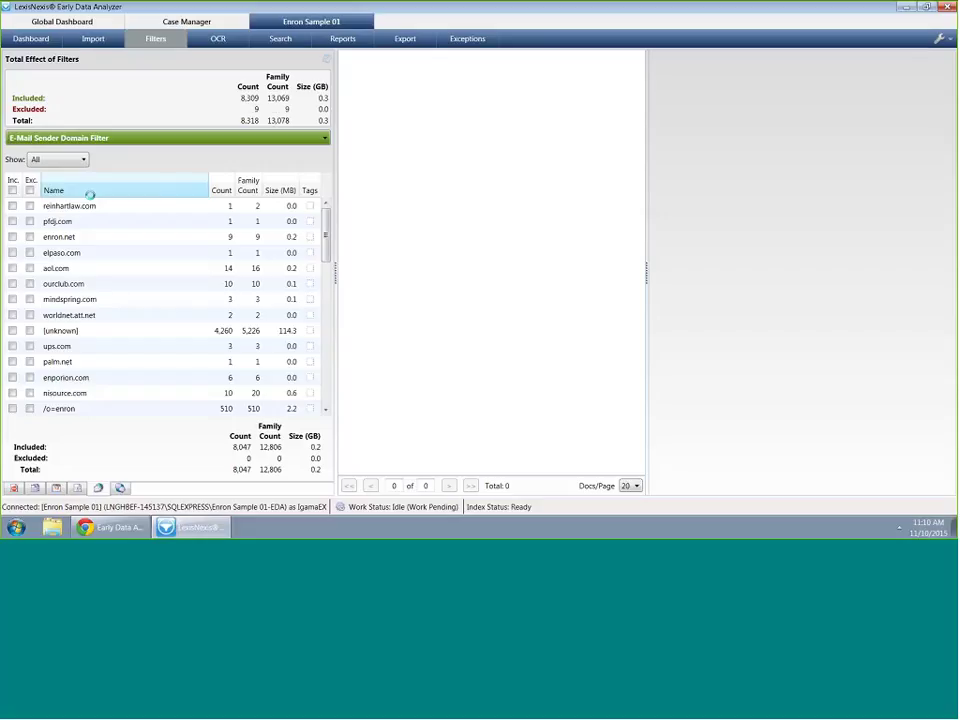
# Sort sender domains by count and include the reinhartlaw.com emails
pyautogui.click(75, 206)
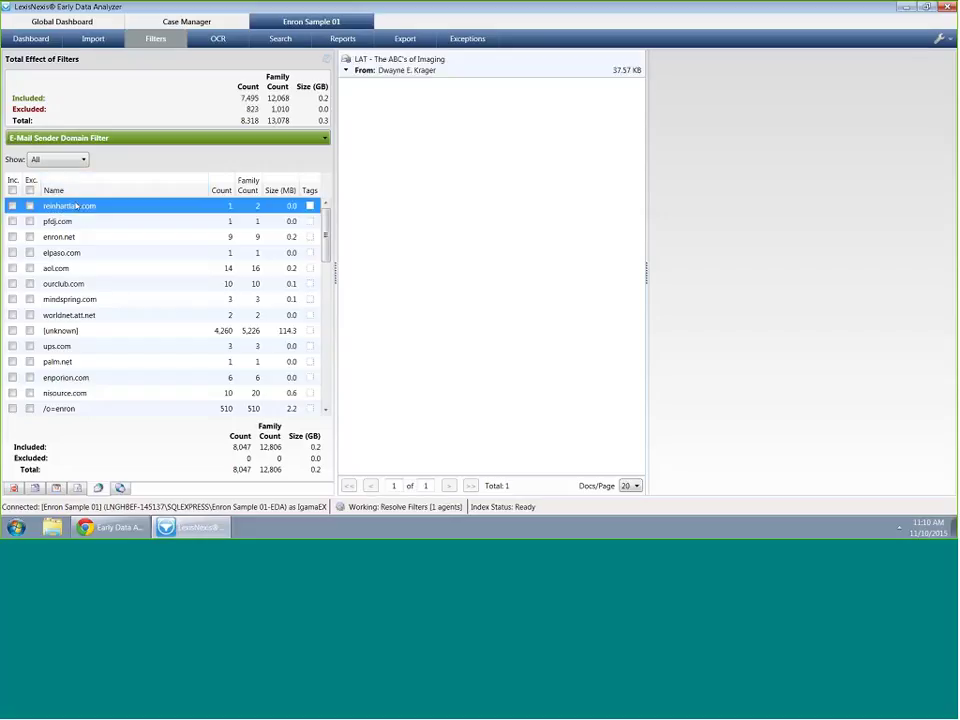
pyautogui.click(78, 190)
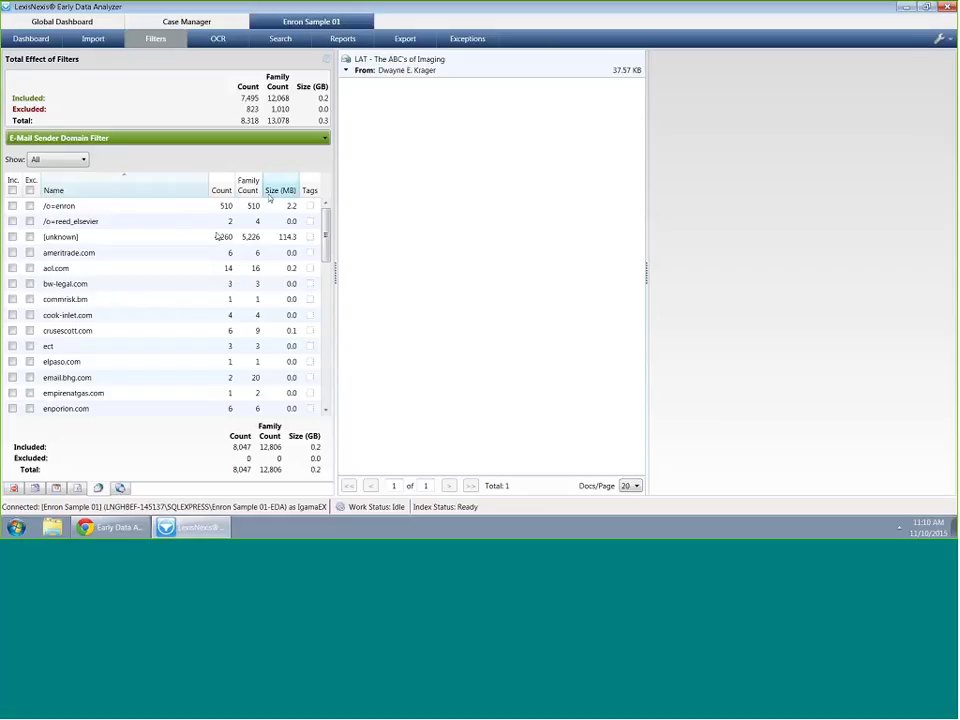
pyautogui.click(229, 191)
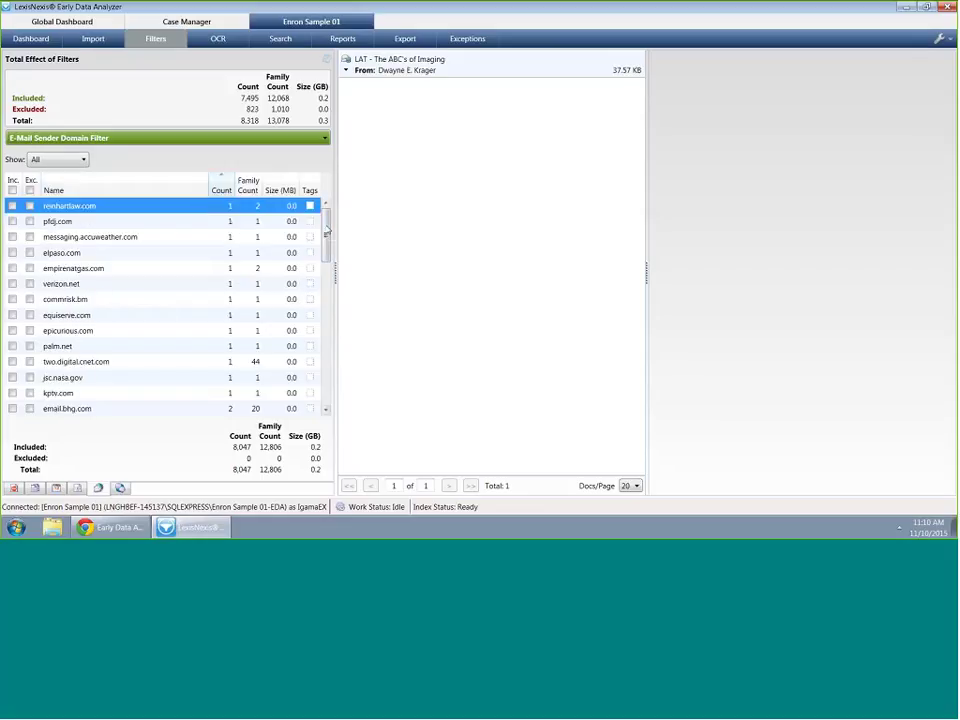
pyautogui.scroll(-1, 330, 251)
pyautogui.moveTo(330, 251); pyautogui.dragTo(326, 214)
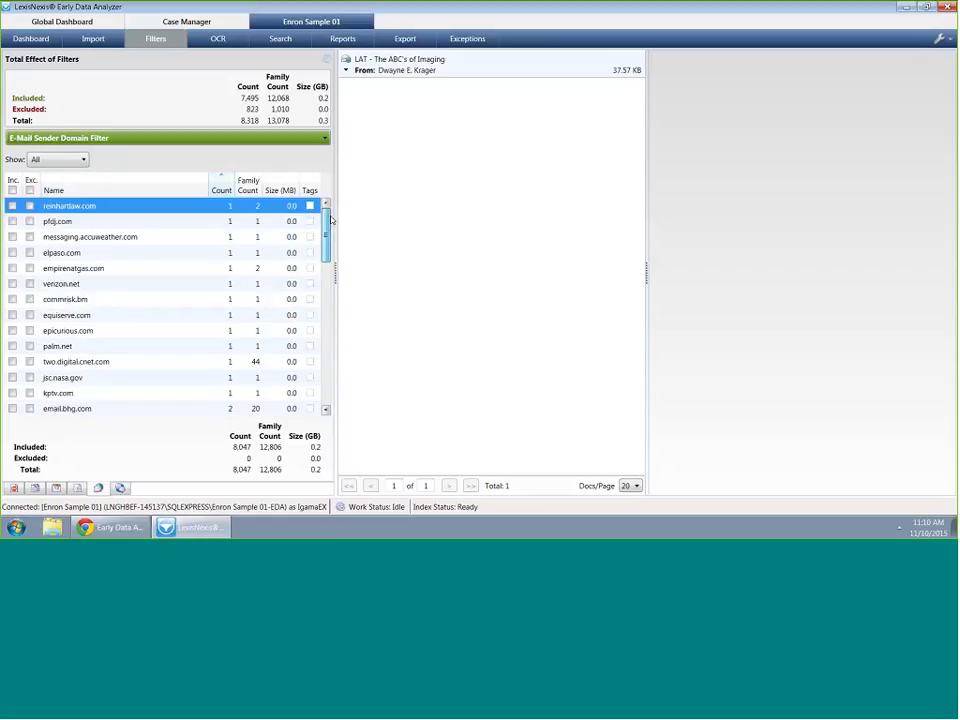
pyautogui.click(12, 205)
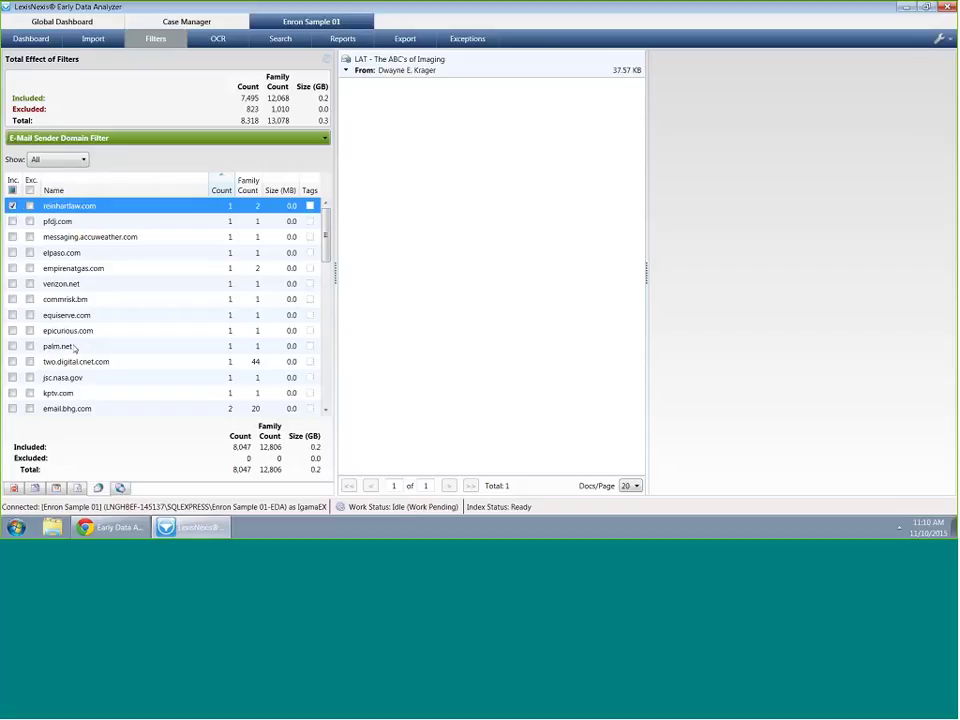
# Exclude the epicurious.com and email.bhg.com sender domains
pyautogui.click(75, 331)
pyautogui.click(428, 66)
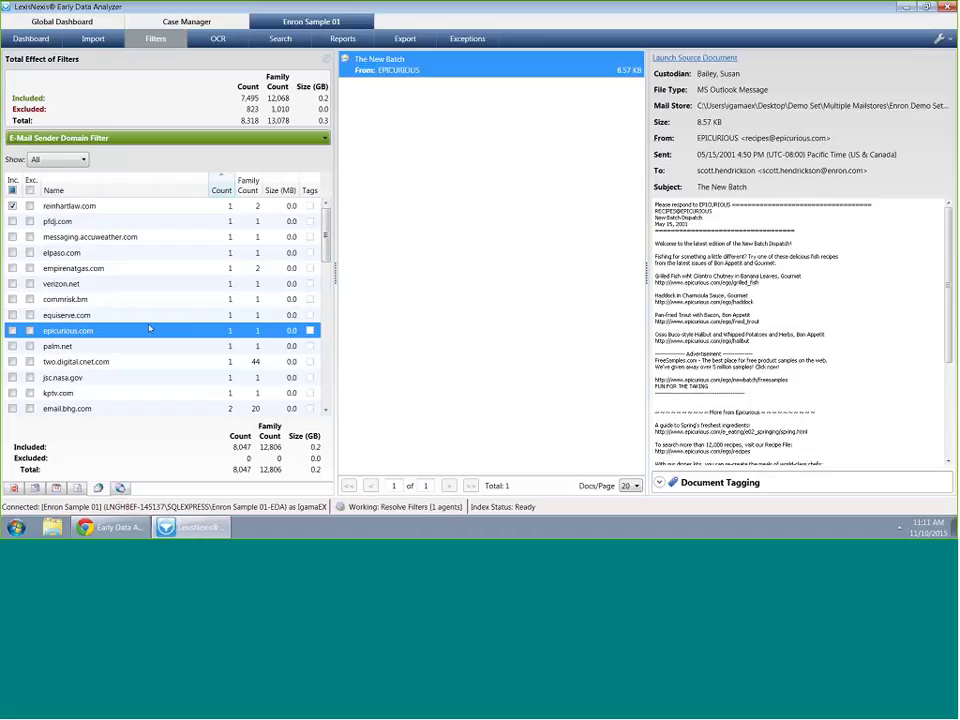
pyautogui.click(30, 331)
pyautogui.scroll(-2, 113, 286)
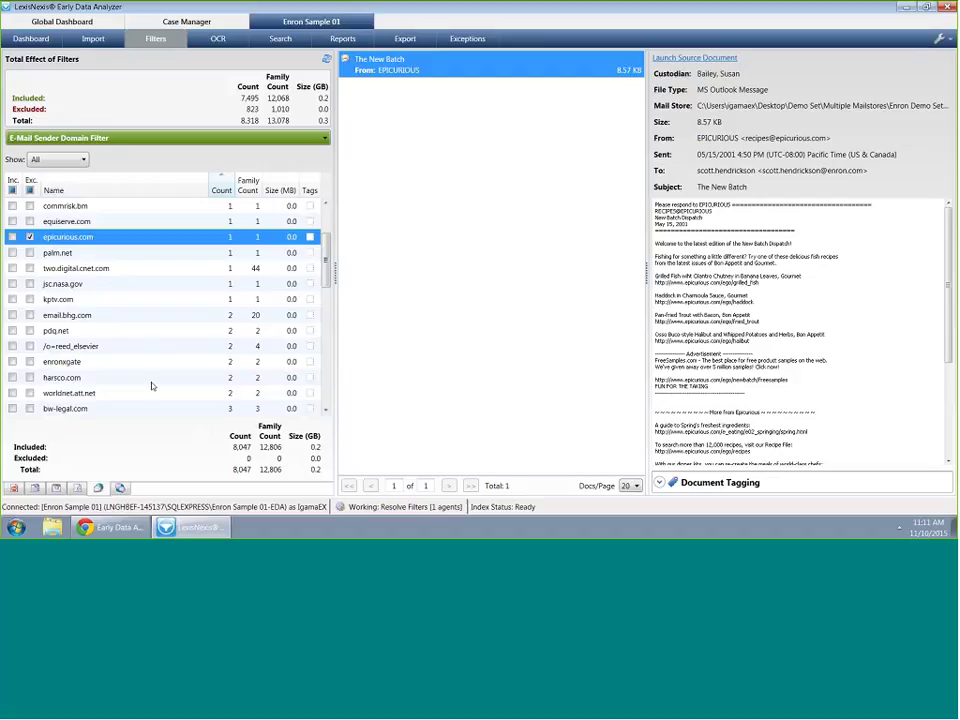
pyautogui.click(106, 270)
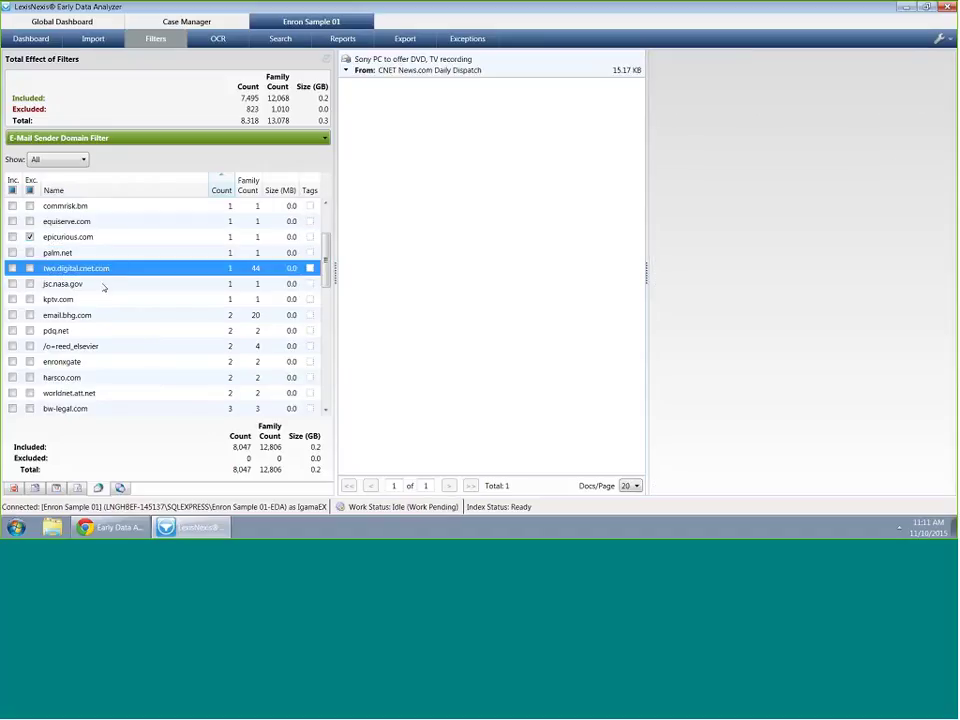
pyautogui.keyDown('ctrl'); pyautogui.click(113, 346); pyautogui.keyUp('ctrl')
pyautogui.click(113, 346)
pyautogui.click(113, 316)
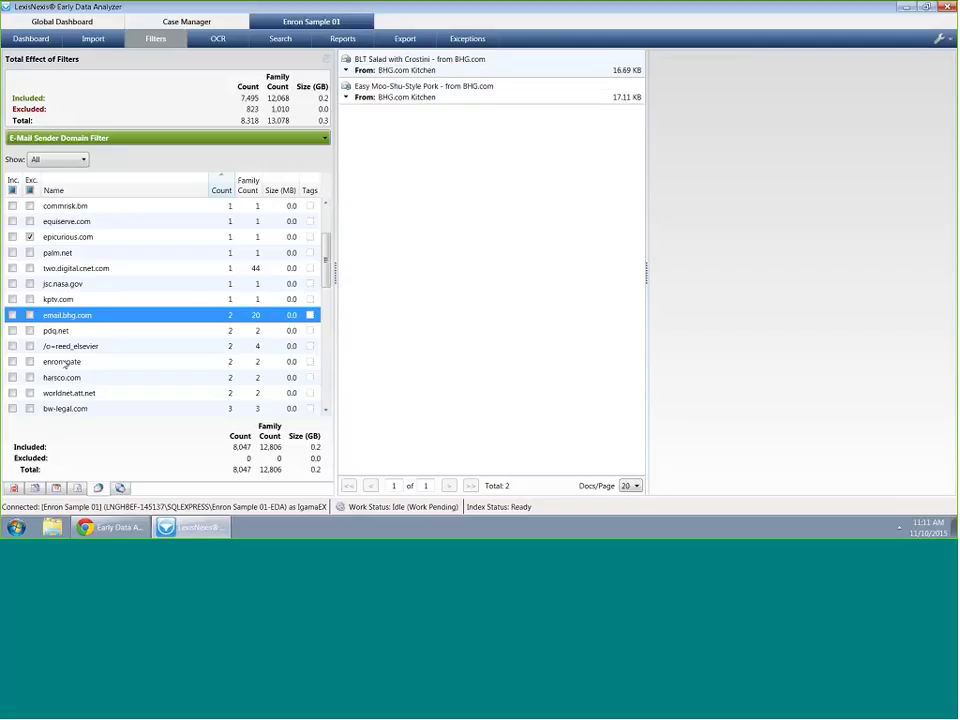
pyautogui.click(29, 315)
# Exclude the ups.com, spg.0mm.com, cook-inlet.com and hotmail.com sender domains
pyautogui.scroll(-2, 35, 373)
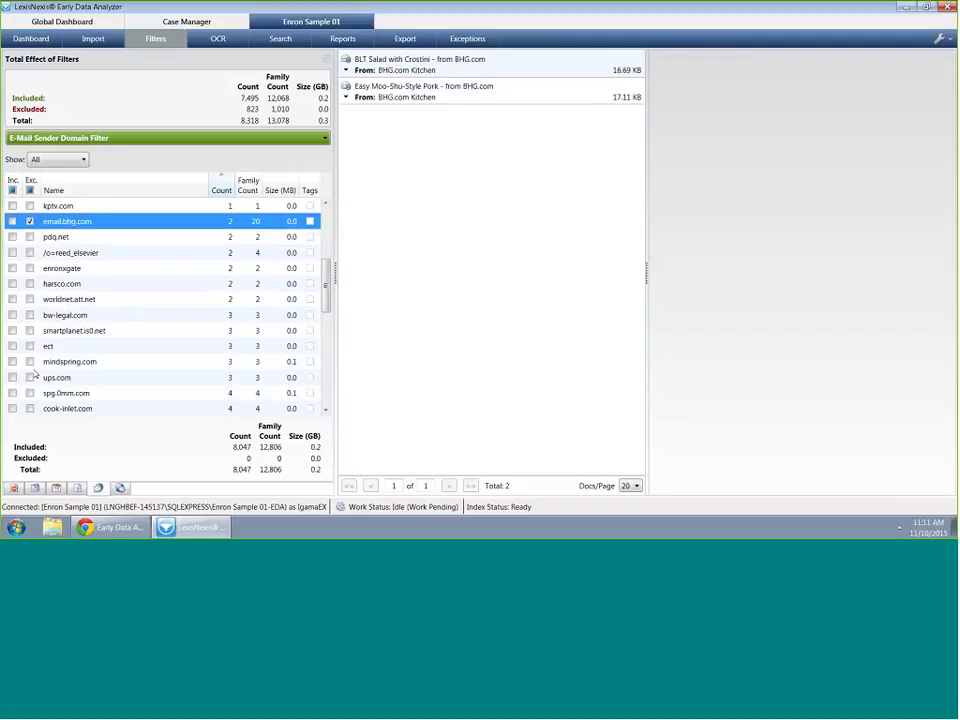
pyautogui.scroll(-1, 35, 373)
pyautogui.click(29, 330)
pyautogui.click(29, 346)
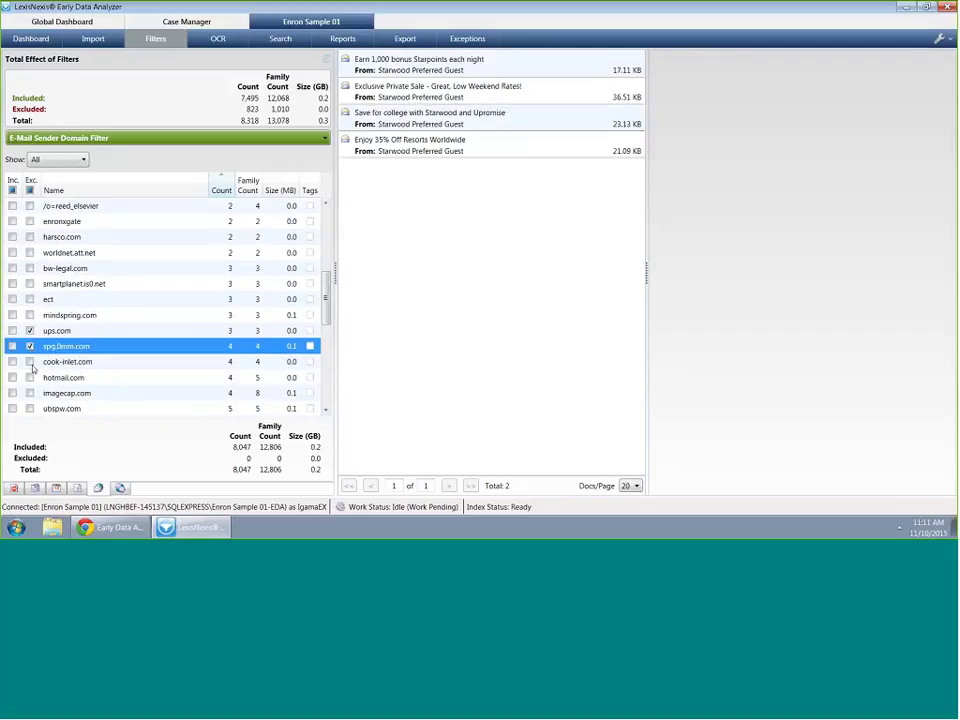
pyautogui.click(29, 361)
pyautogui.click(29, 377)
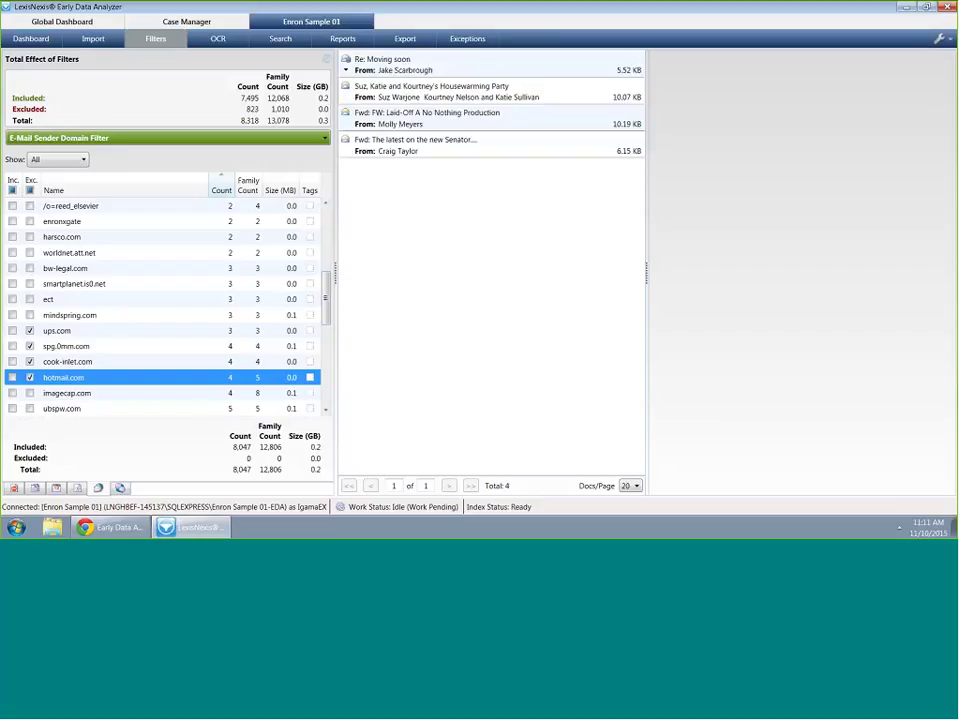
pyautogui.scroll(-4, 162, 361)
pyautogui.scroll(-2, 161, 379)
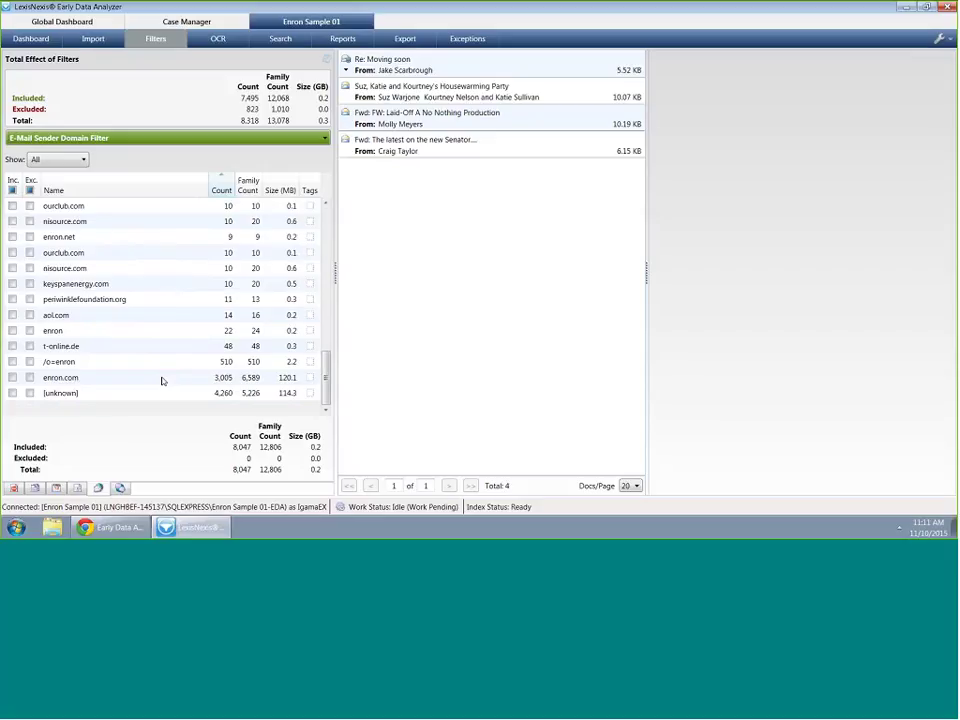
pyautogui.scroll(5, 161, 379)
pyautogui.click(178, 140)
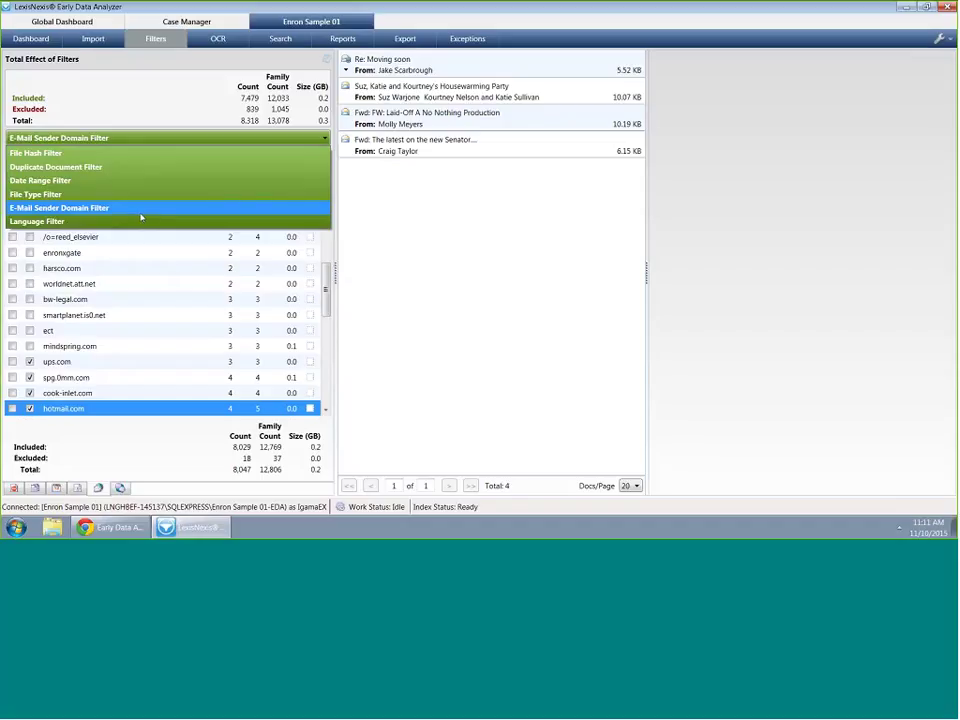
# Create and run a new Jon search (typed 'Jen') in the case's search area
pyautogui.click(282, 39)
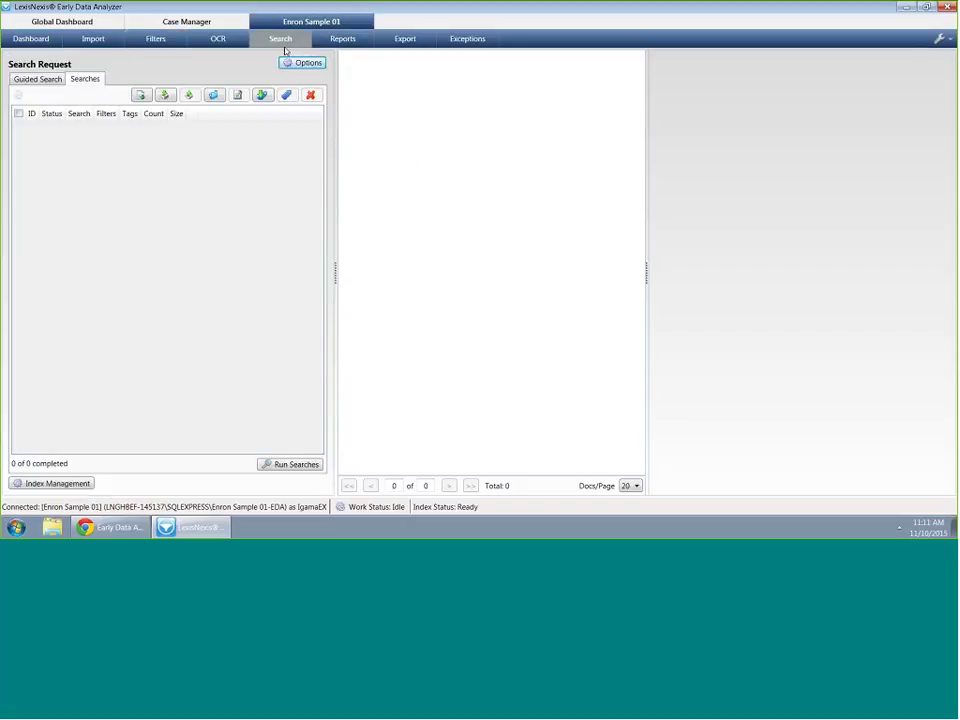
pyautogui.click(142, 96)
pyautogui.write('J')
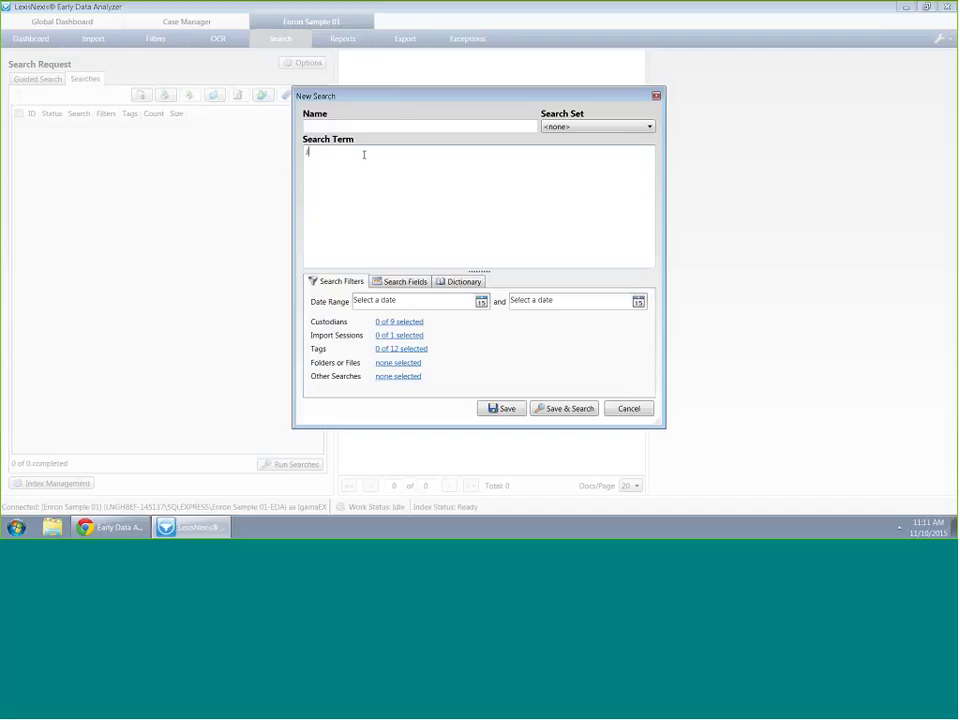
pyautogui.write('en')
pyautogui.click(563, 408)
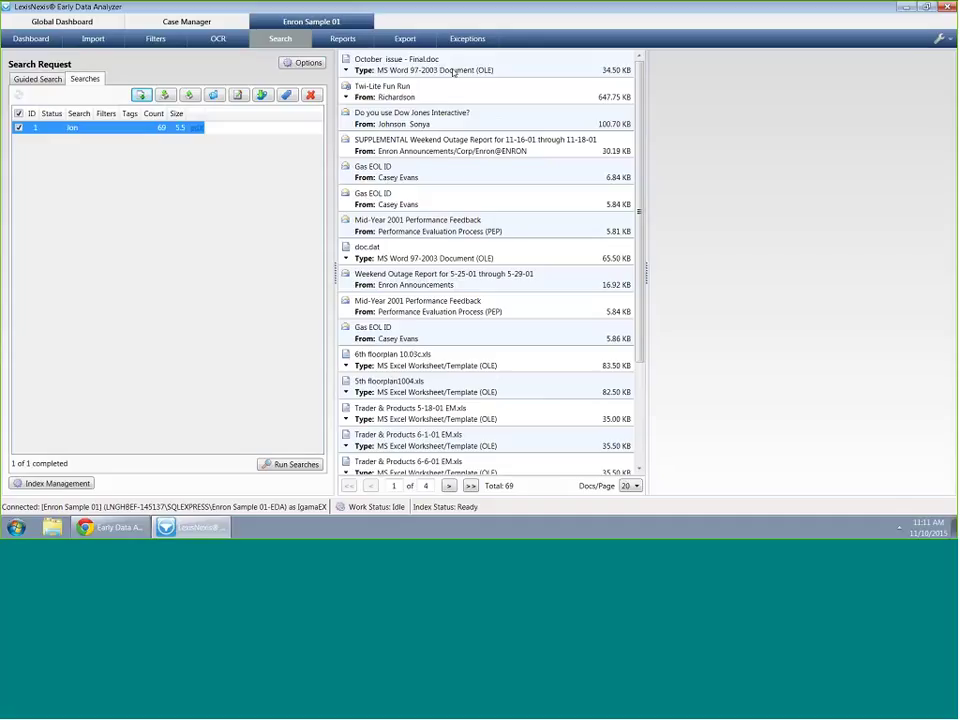
# Preview a few of the 69 results, then bring up group tagging for them
pyautogui.click(453, 71)
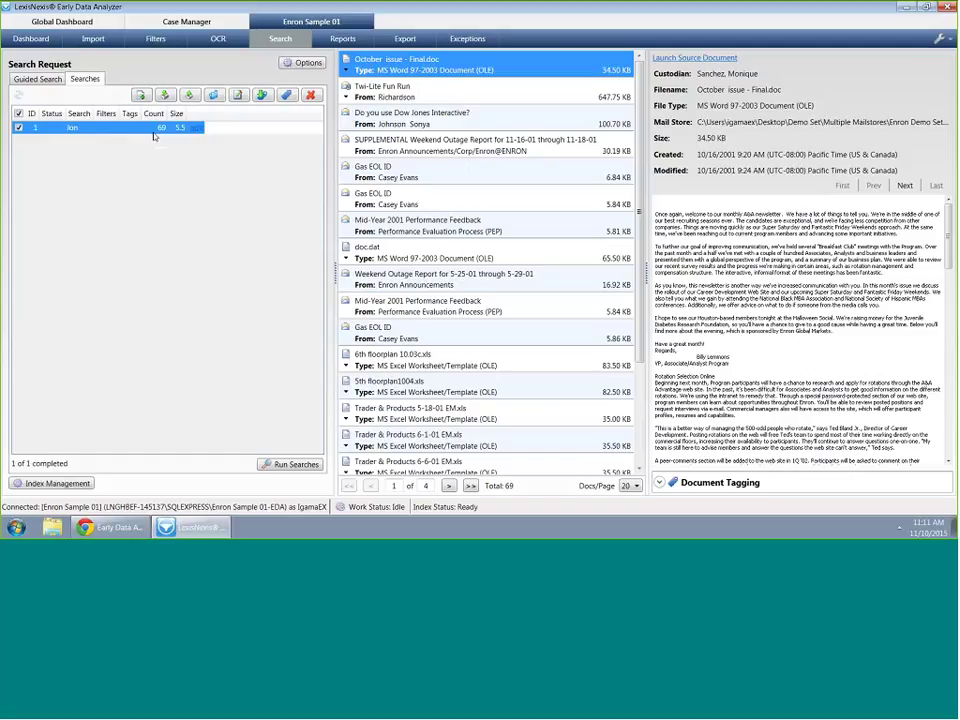
pyautogui.click(448, 172)
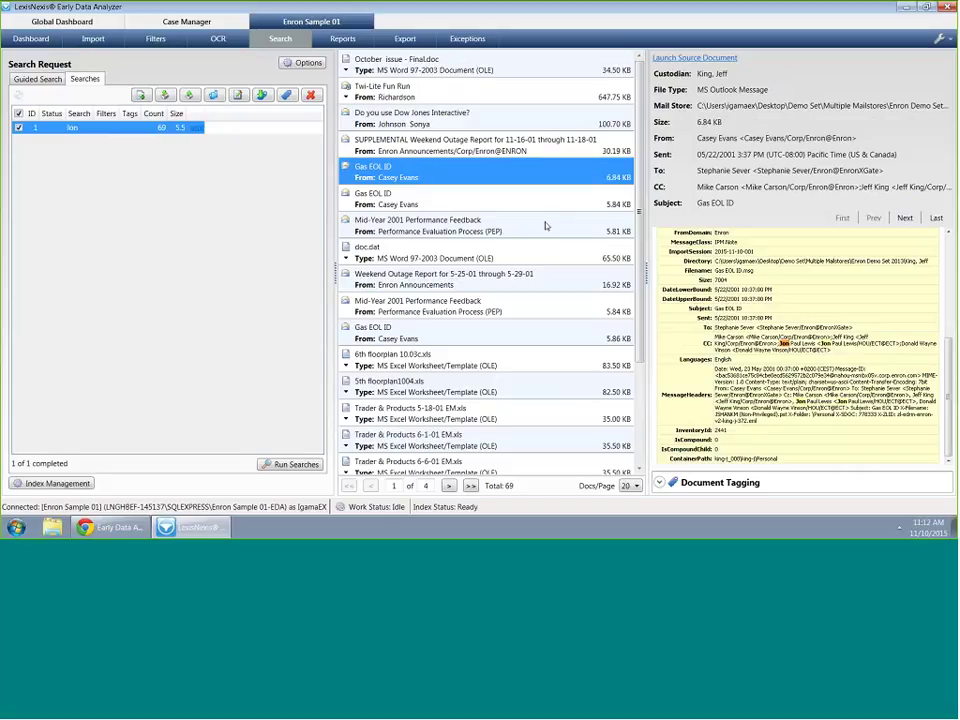
pyautogui.click(511, 312)
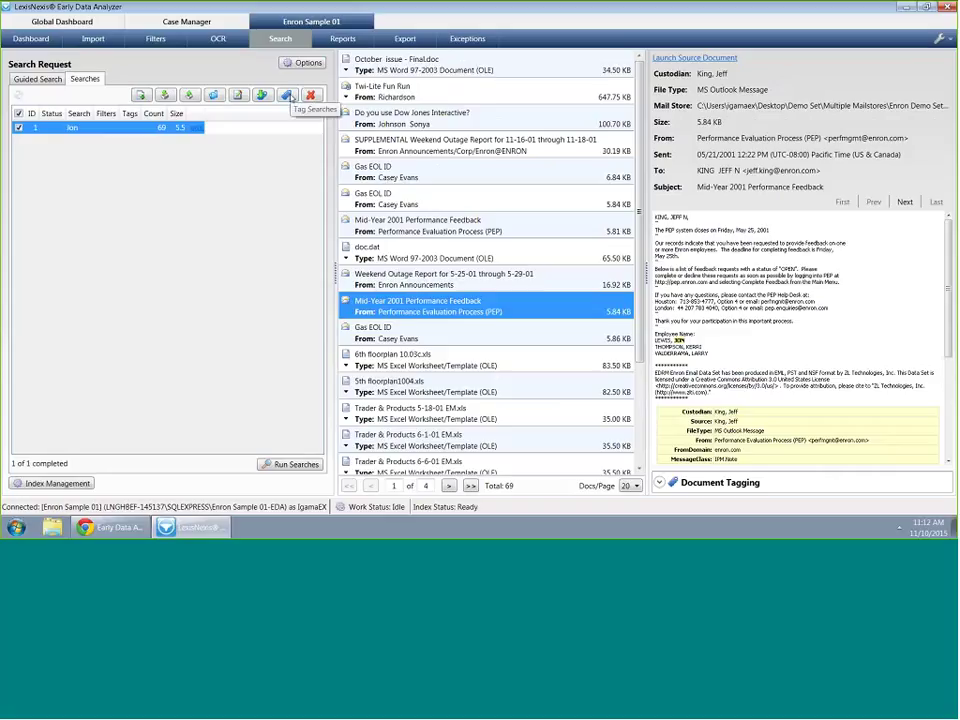
pyautogui.click(288, 96)
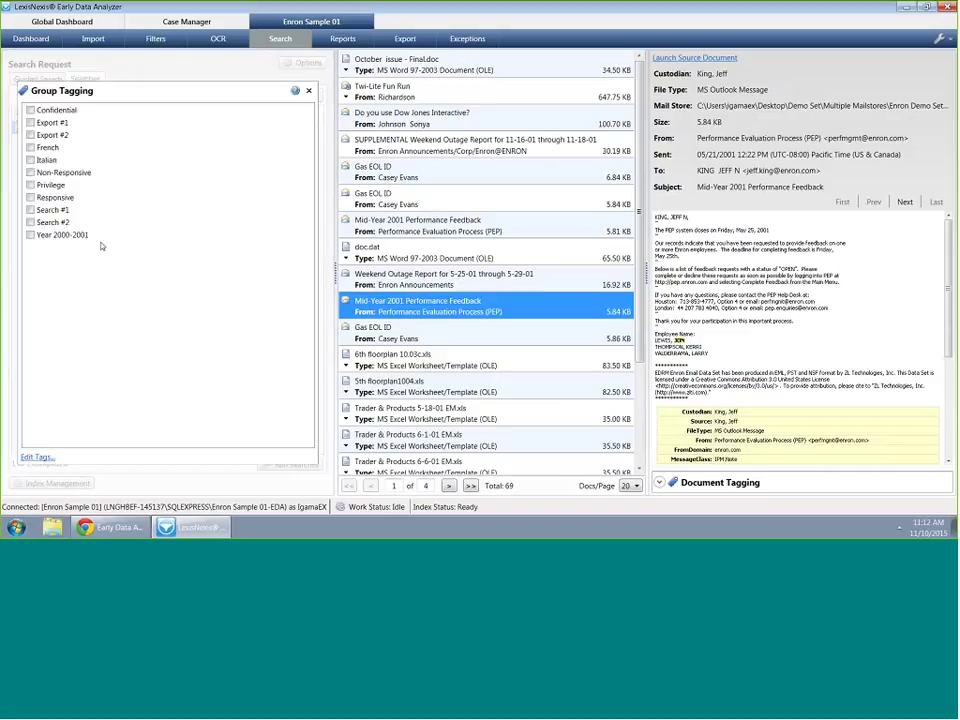
# Add a new tag named 'Search-jon' to the case's tags and save it
pyautogui.click(30, 122)
pyautogui.click(38, 457)
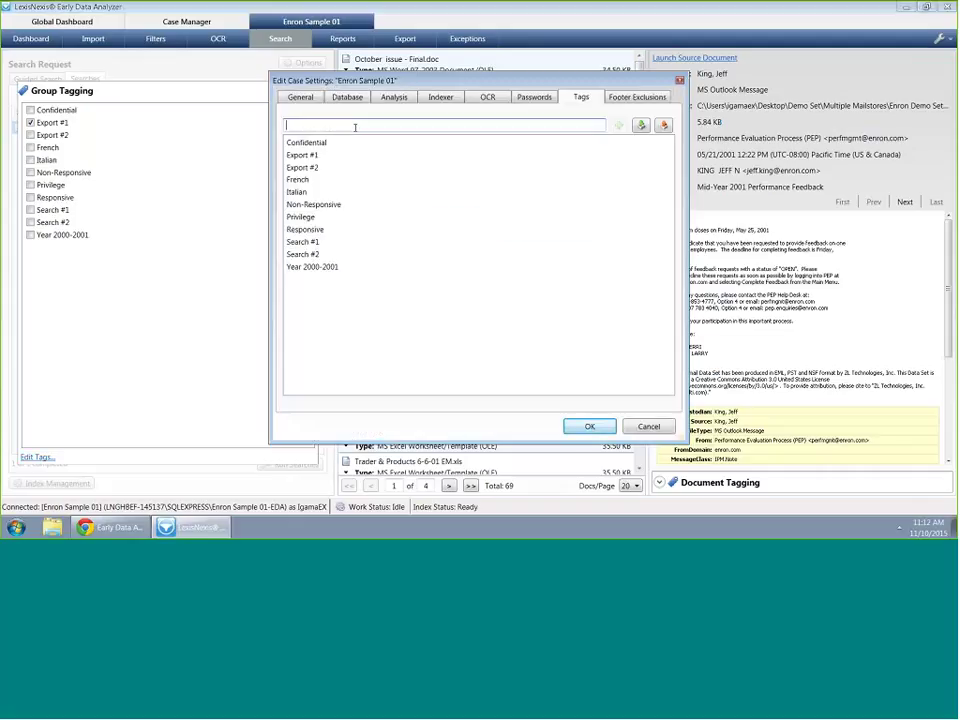
pyautogui.write('Search-pro')
pyautogui.hotkey('ctrl', 'a')
pyautogui.press('BackSpace')
pyautogui.write('Sear')
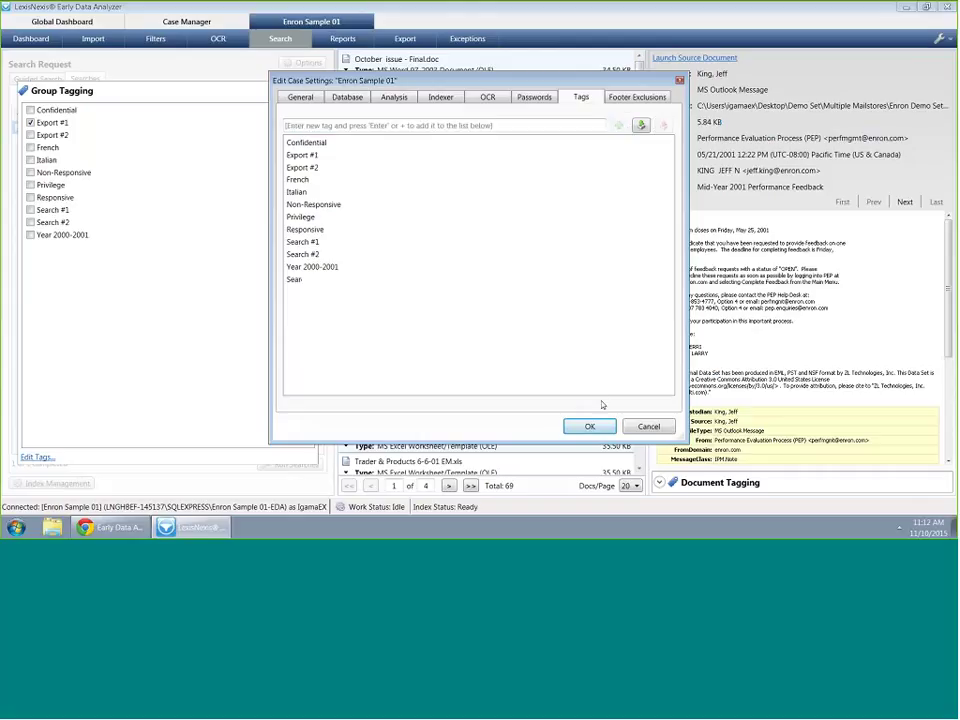
pyautogui.write('ch-jon')
pyautogui.click(589, 426)
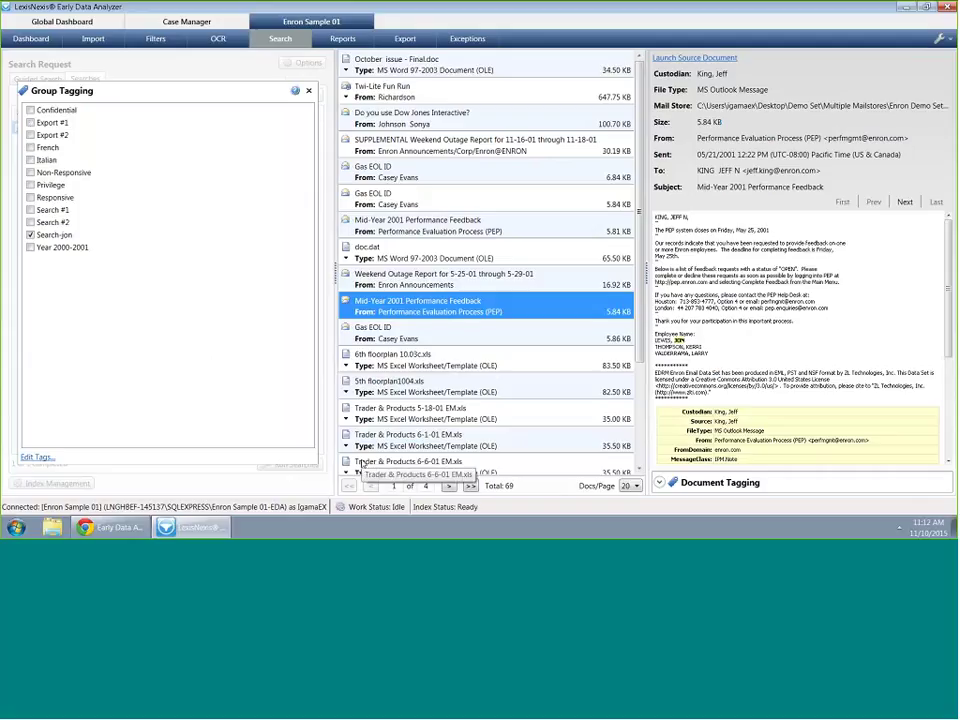
# Finish group tagging, then open and close the import searches window
pyautogui.click(308, 90)
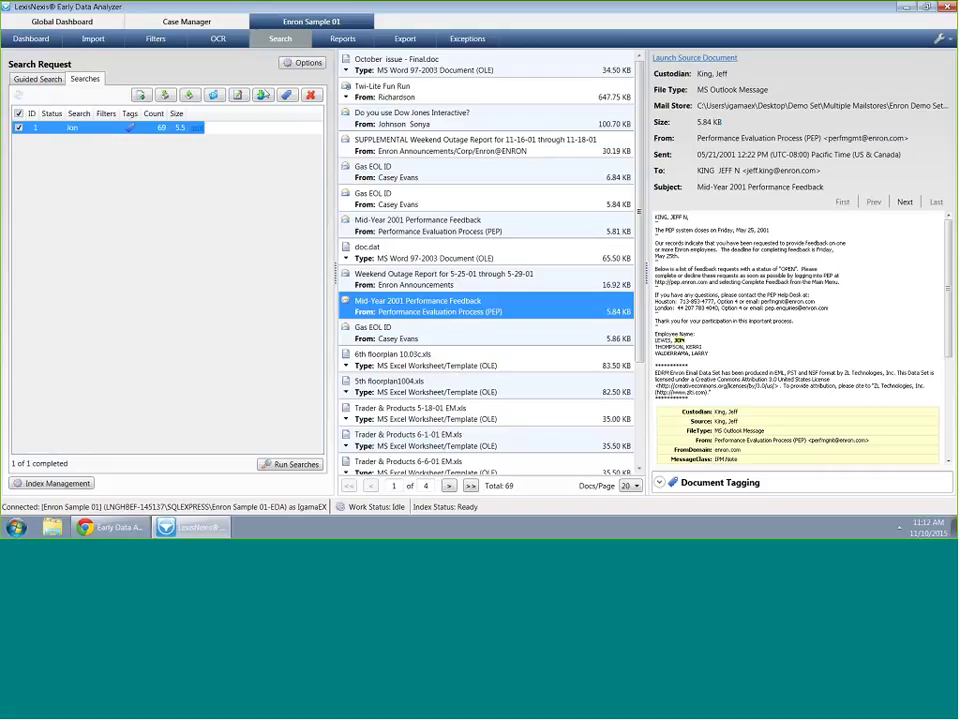
pyautogui.click(165, 95)
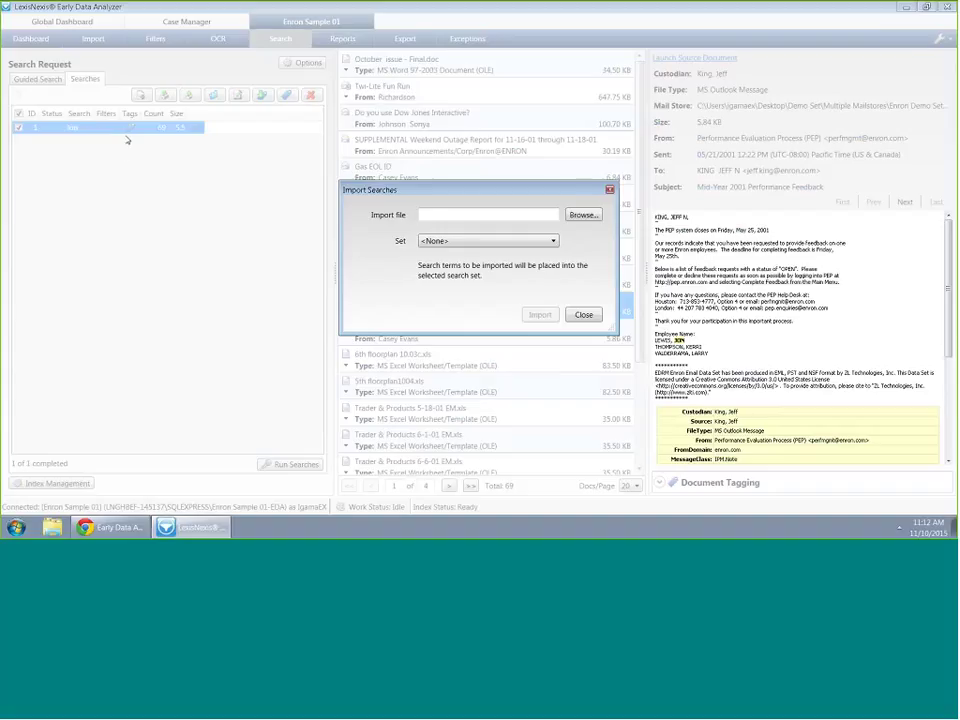
pyautogui.click(584, 315)
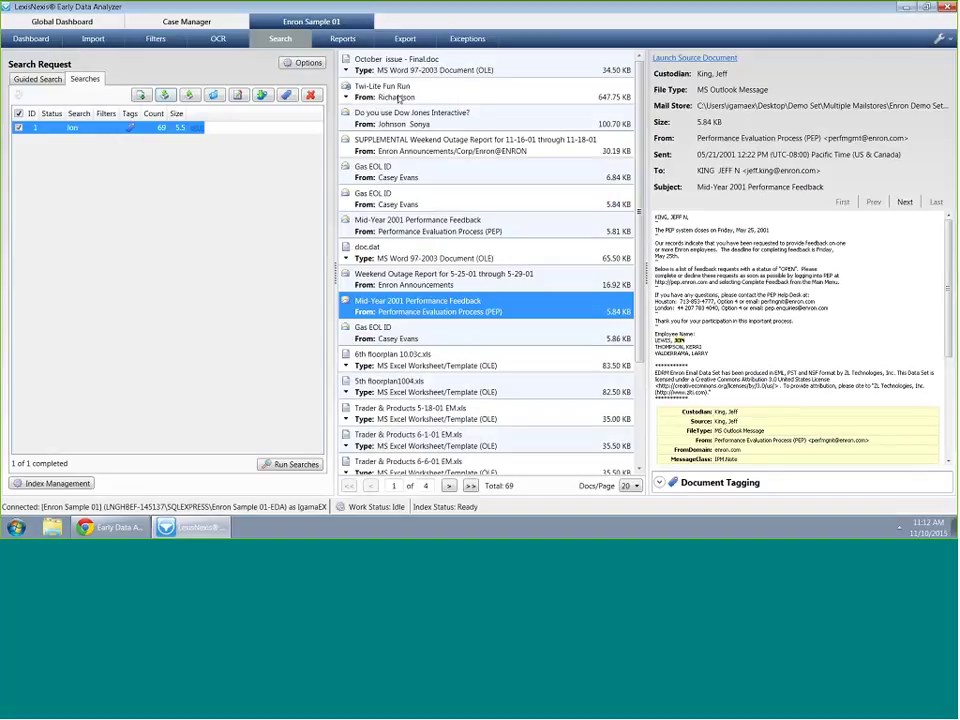
# Create a native export named 'Native Export' on the Export tab
pyautogui.click(404, 40)
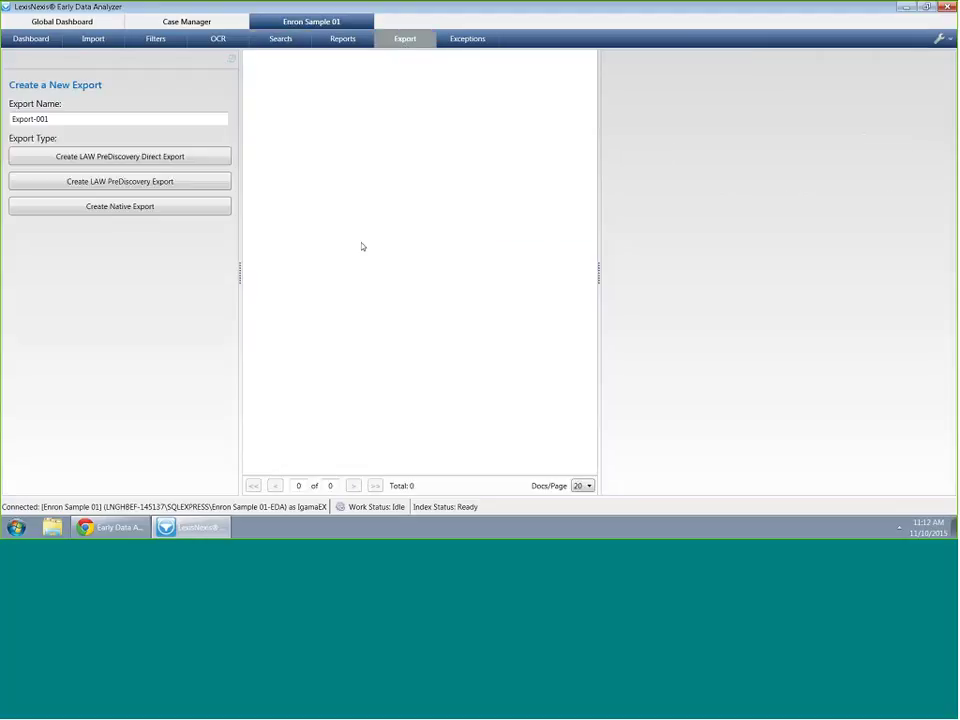
pyautogui.write('N')
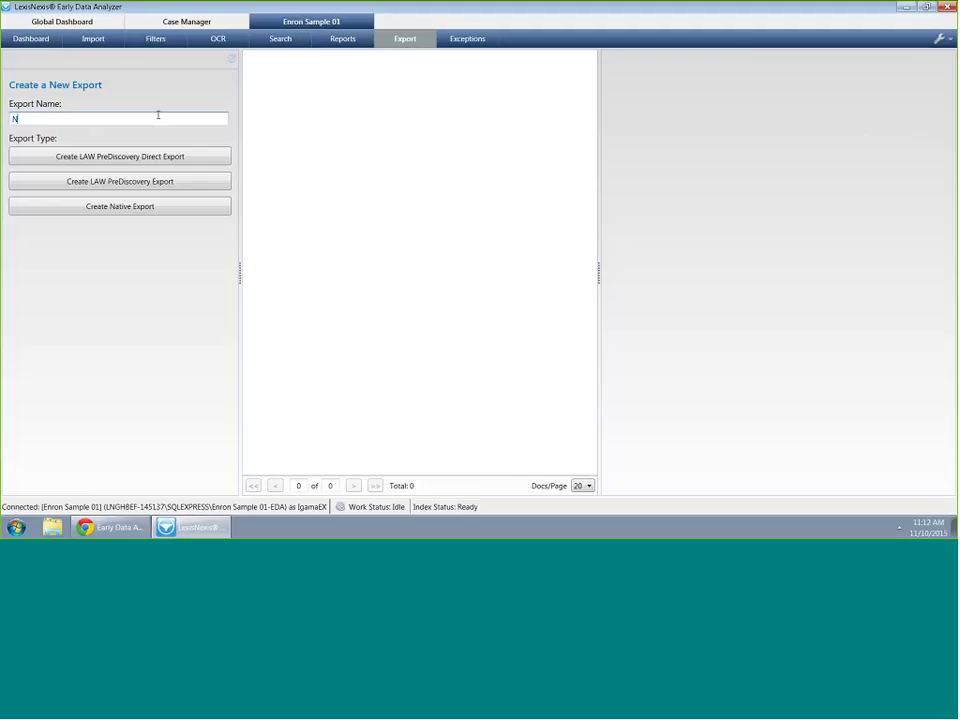
pyautogui.write('ative Export')
pyautogui.click(185, 214)
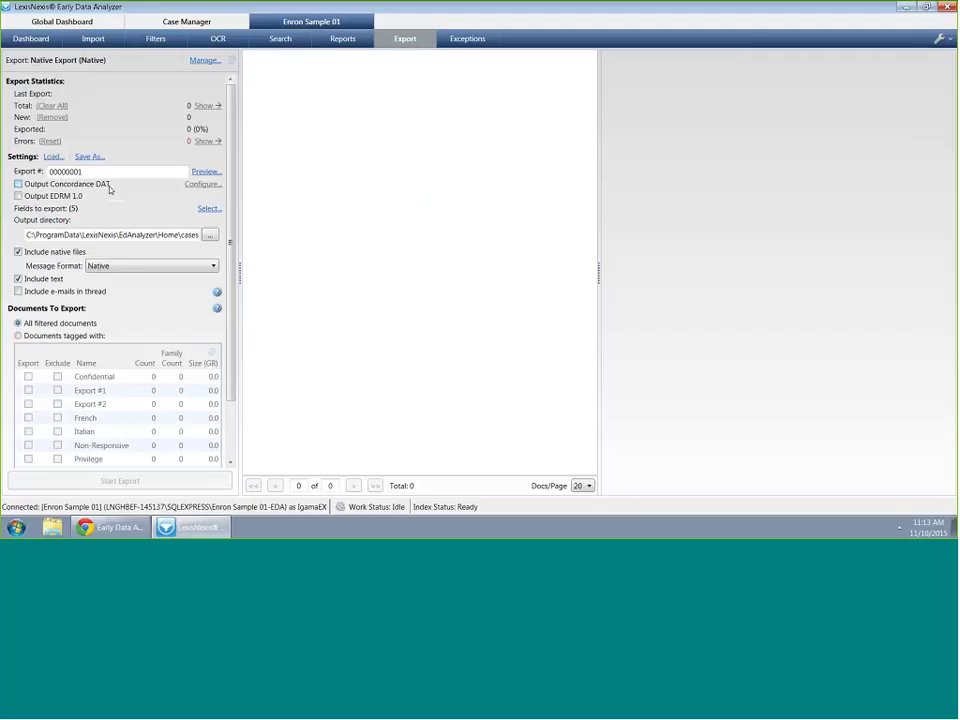
# Output Concordance DAT with field names first and a Native Viewer .opt file, plus EDRM 1.0
pyautogui.click(18, 184)
pyautogui.click(18, 185)
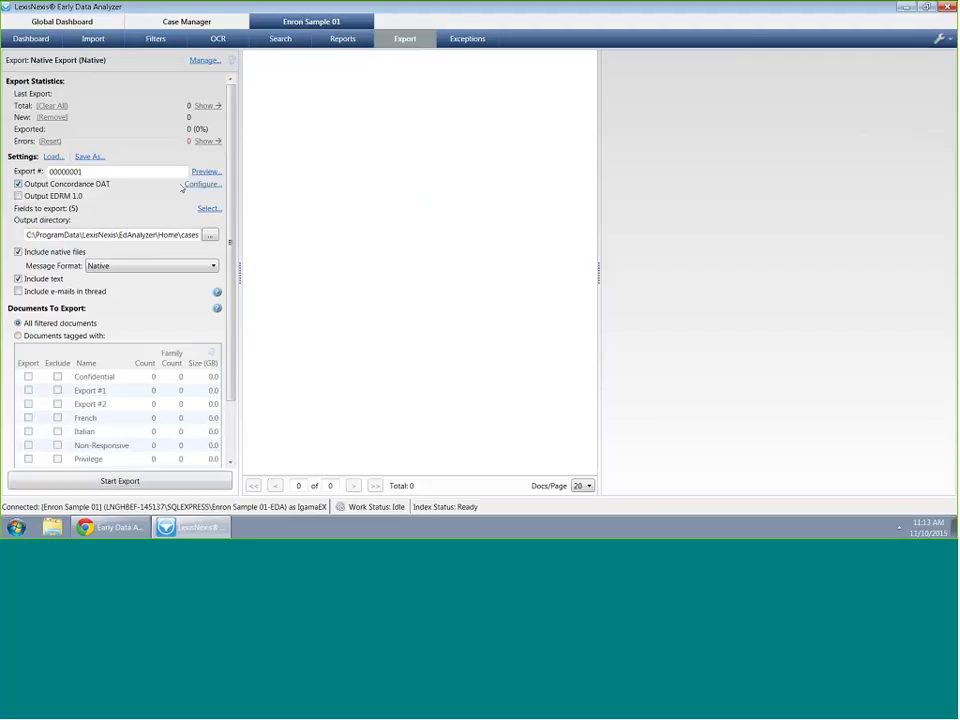
pyautogui.click(190, 185)
pyautogui.click(435, 226)
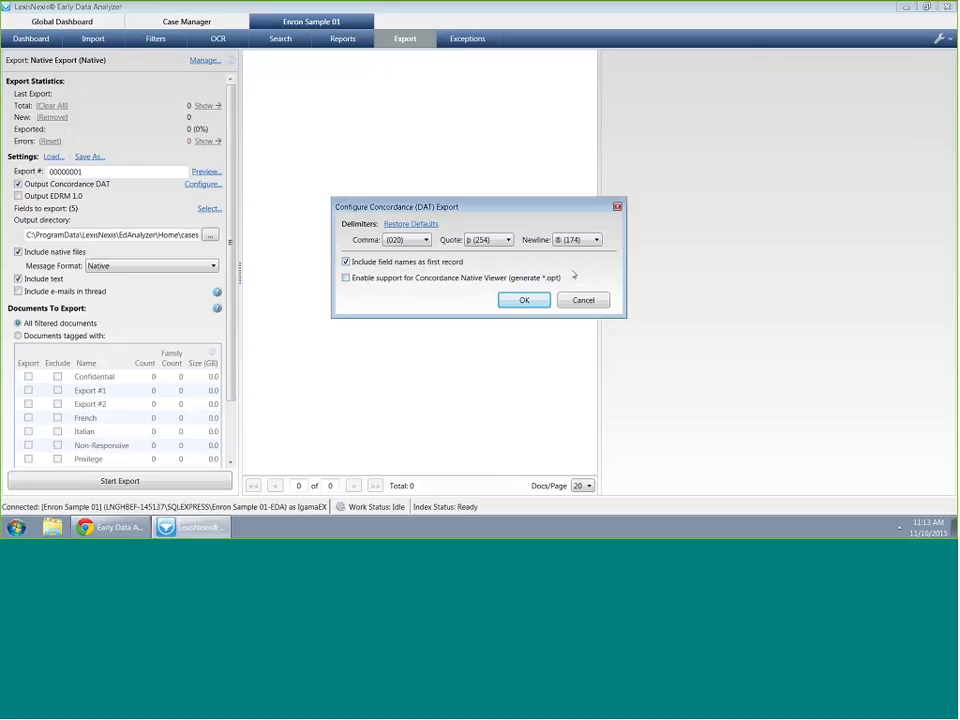
pyautogui.click(520, 279)
pyautogui.click(538, 301)
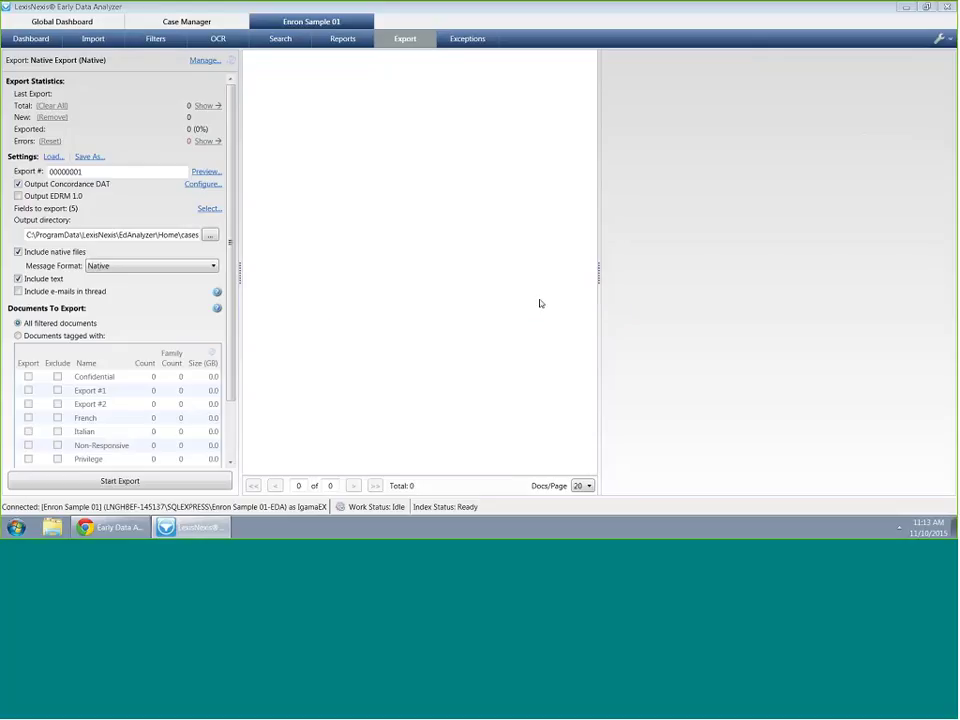
pyautogui.click(18, 196)
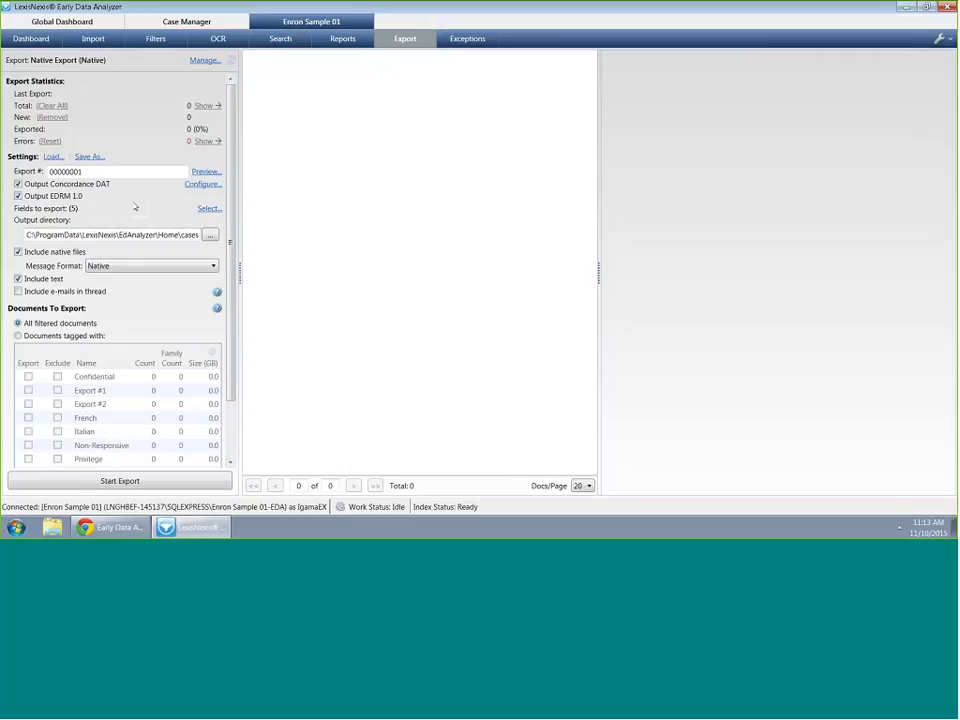
# Select all Email\Standard fields, raising the export's field count from 5 to 28
pyautogui.click(208, 209)
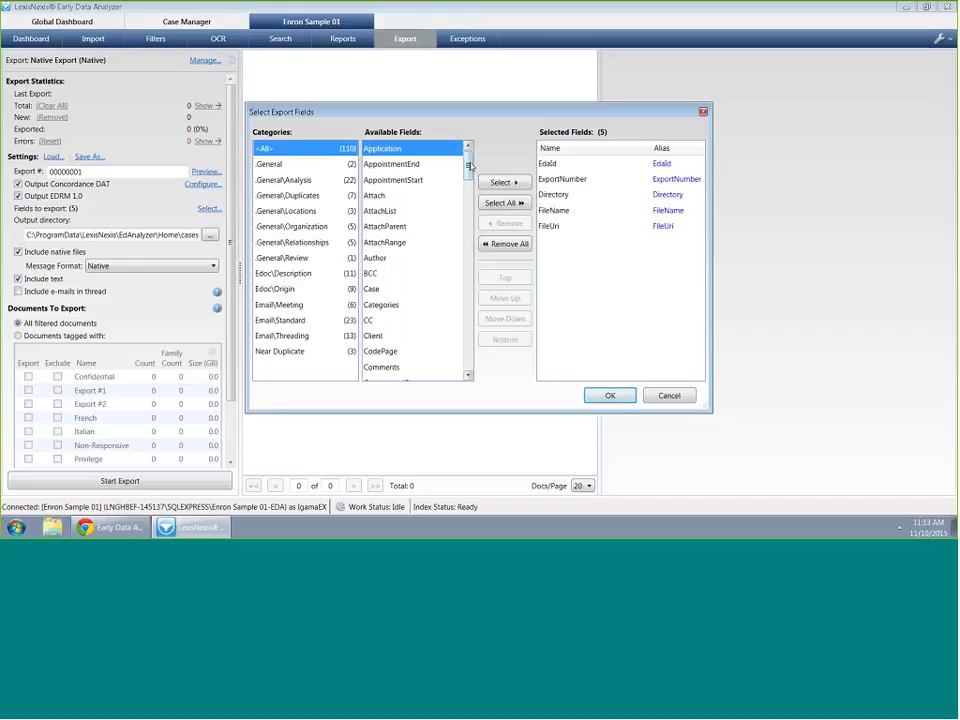
pyautogui.moveTo(469, 166); pyautogui.dragTo(468, 210)
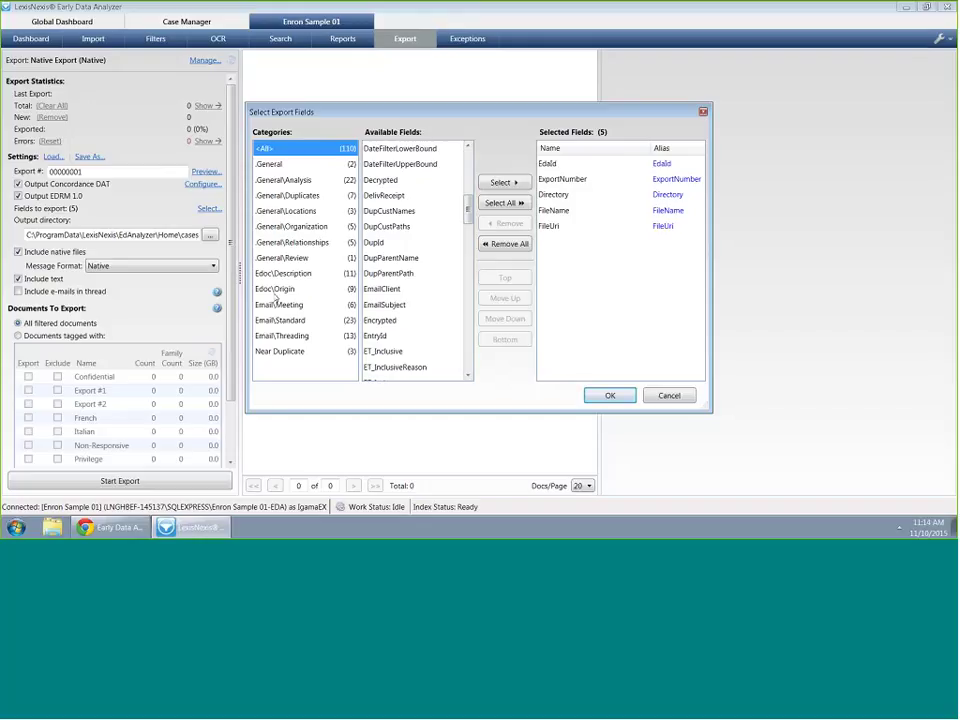
pyautogui.click(289, 321)
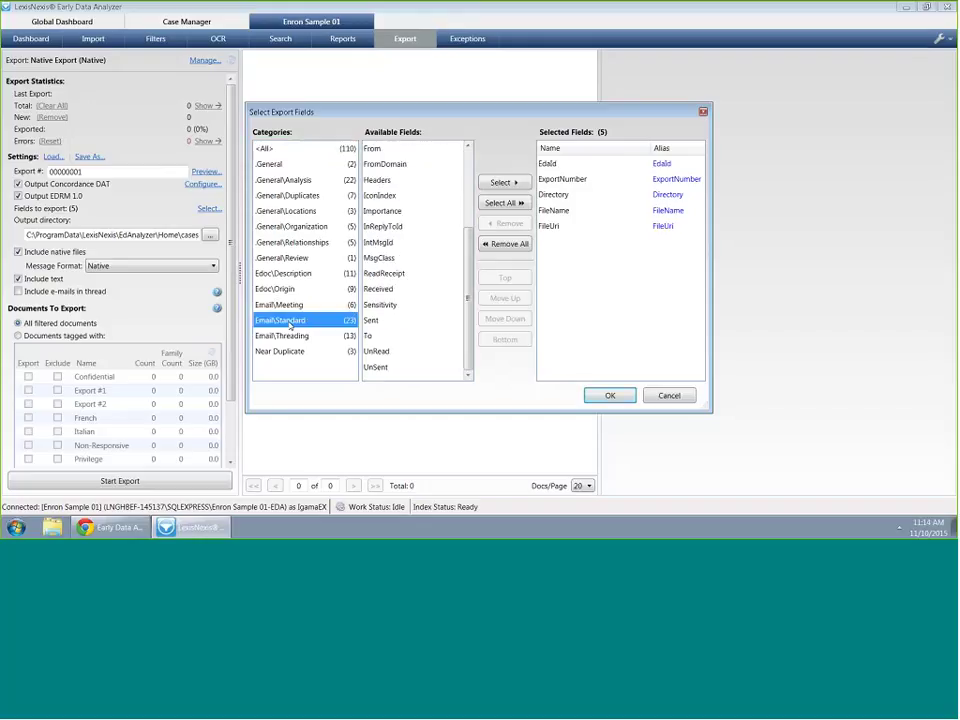
pyautogui.scroll(1, 468, 290)
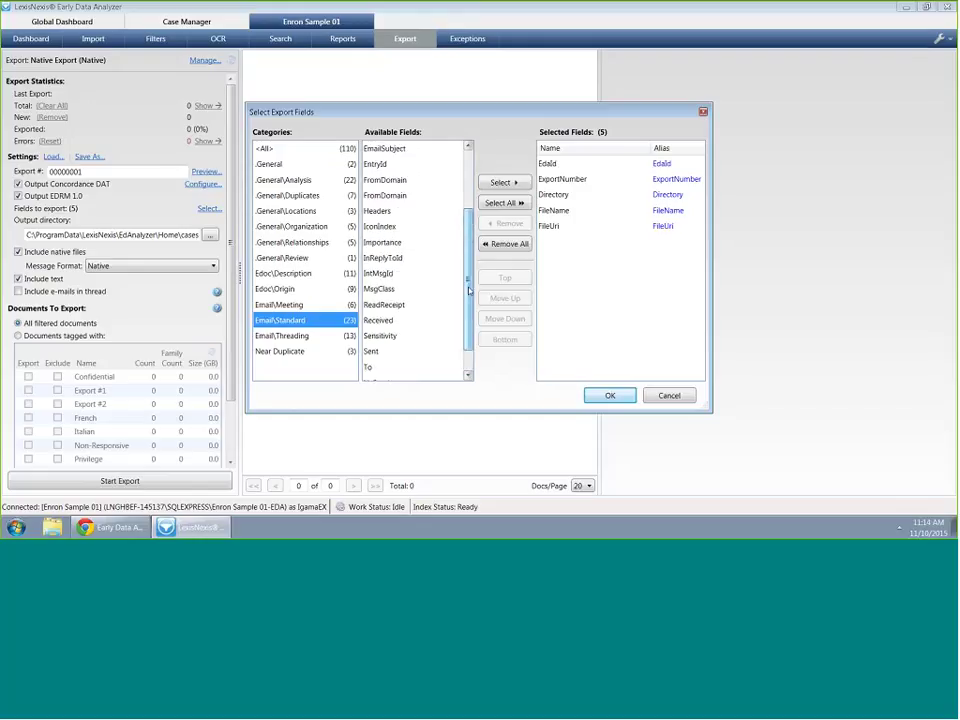
pyautogui.moveTo(468, 290); pyautogui.dragTo(469, 219)
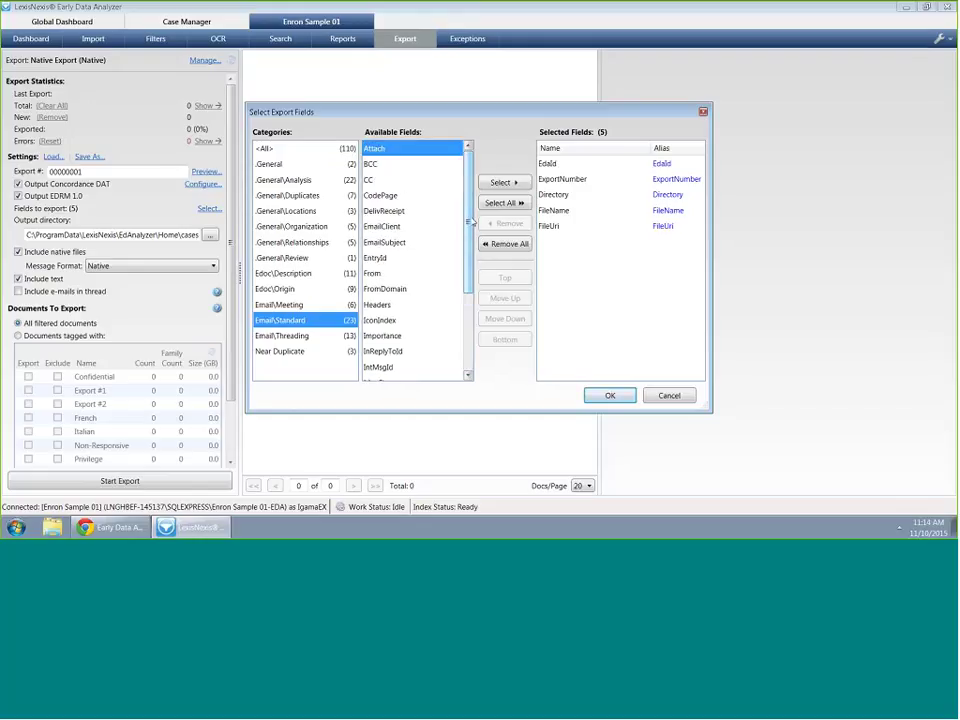
pyautogui.click(506, 203)
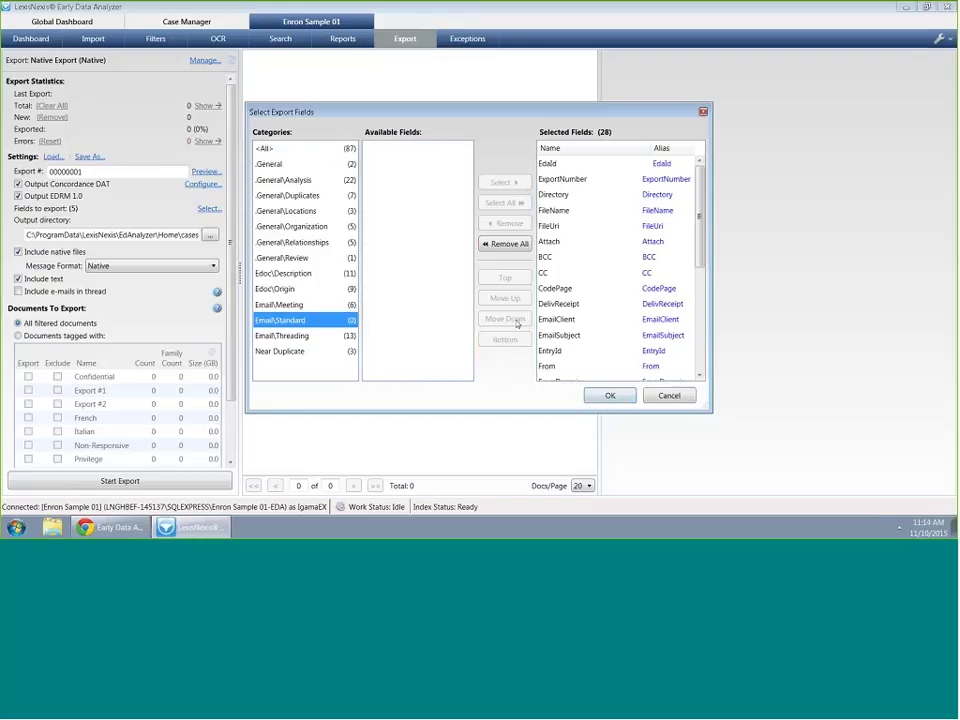
pyautogui.moveTo(699, 200); pyautogui.dragTo(693, 395)
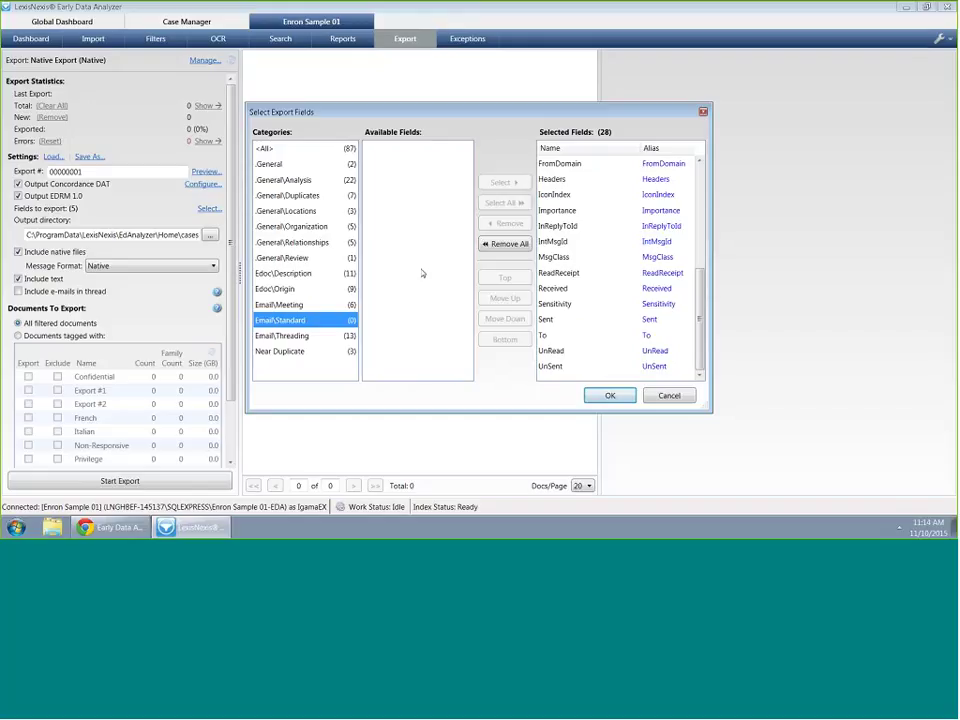
pyautogui.click(265, 148)
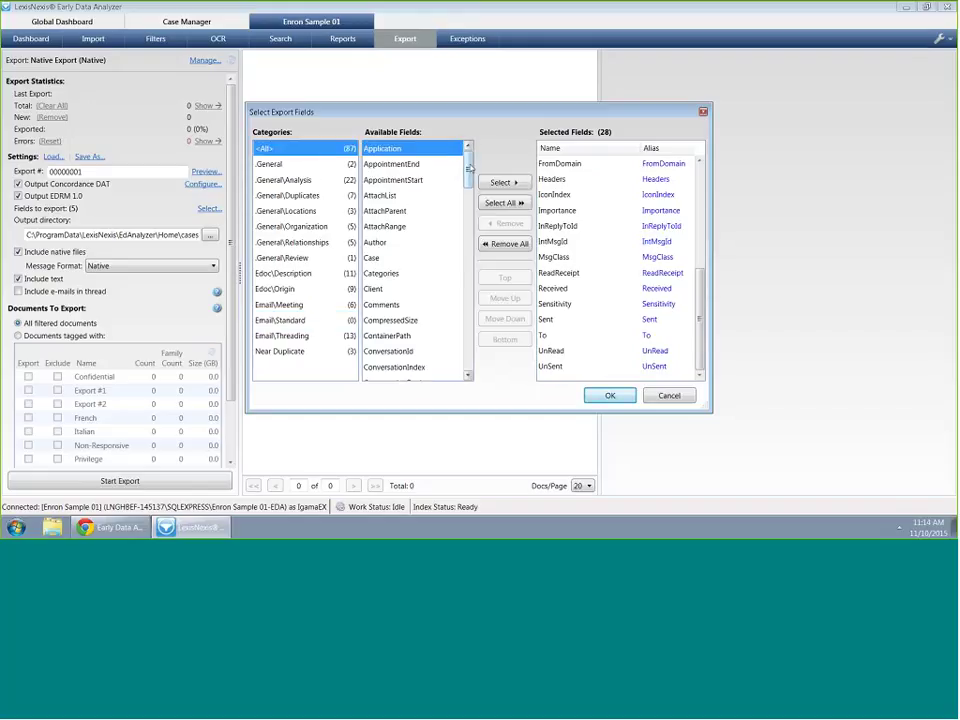
pyautogui.moveTo(468, 162); pyautogui.dragTo(447, 357)
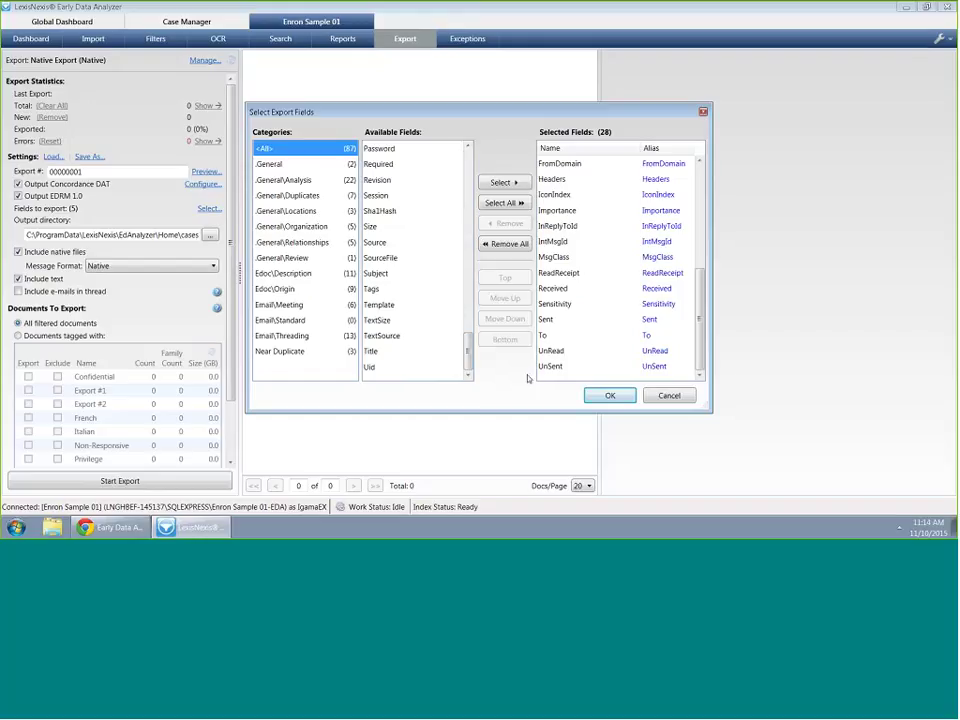
pyautogui.click(605, 397)
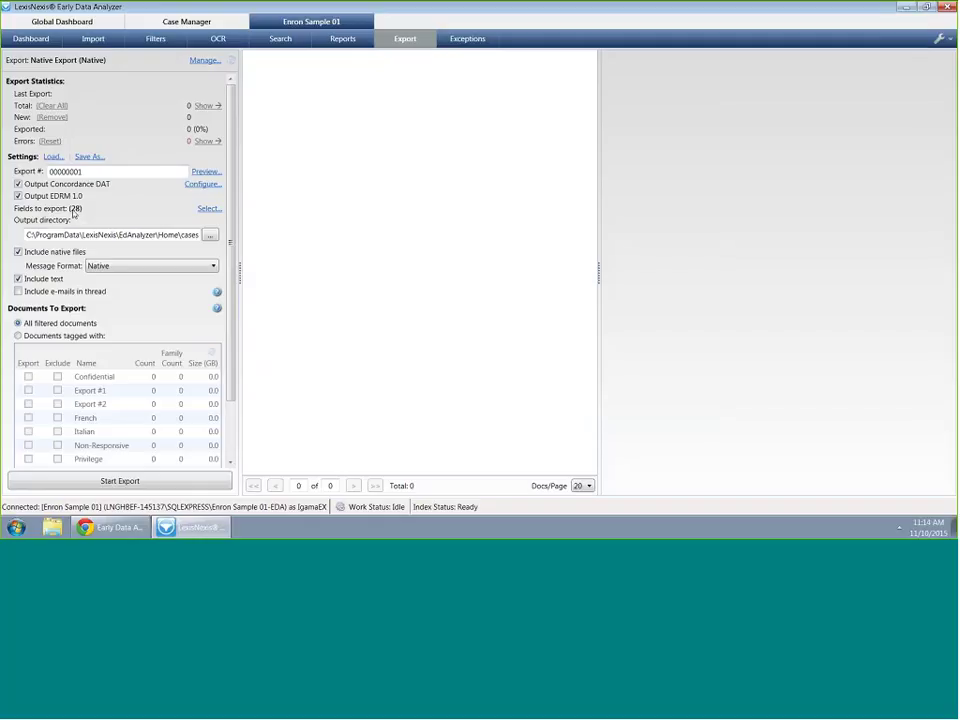
# Make a new desktop folder (typed 'EDA-Native Export') the export's output directory
pyautogui.click(210, 235)
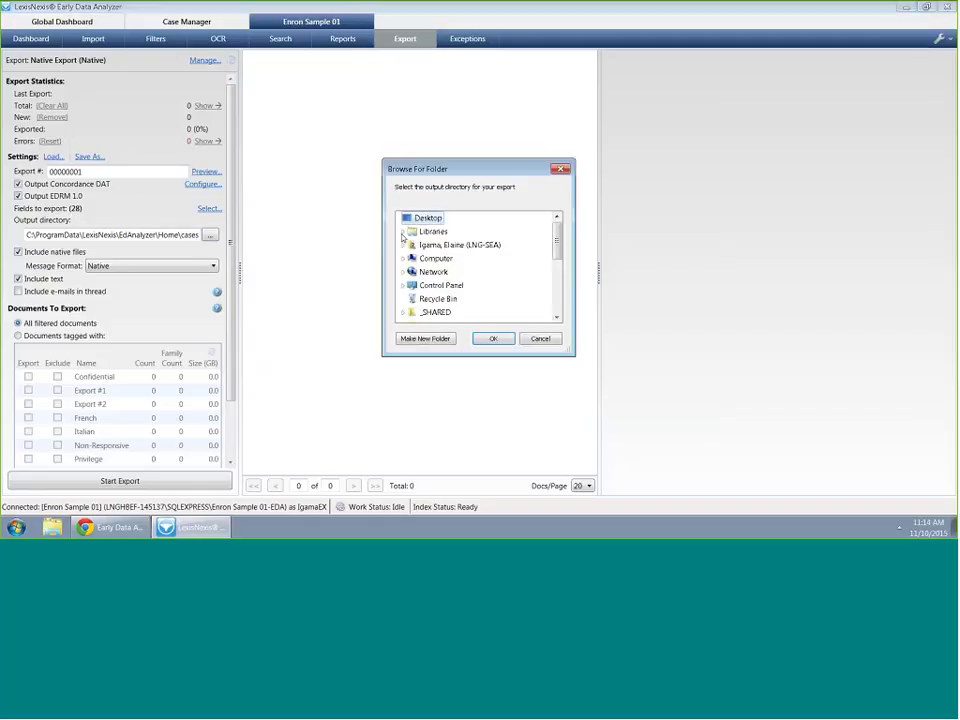
pyautogui.click(425, 338)
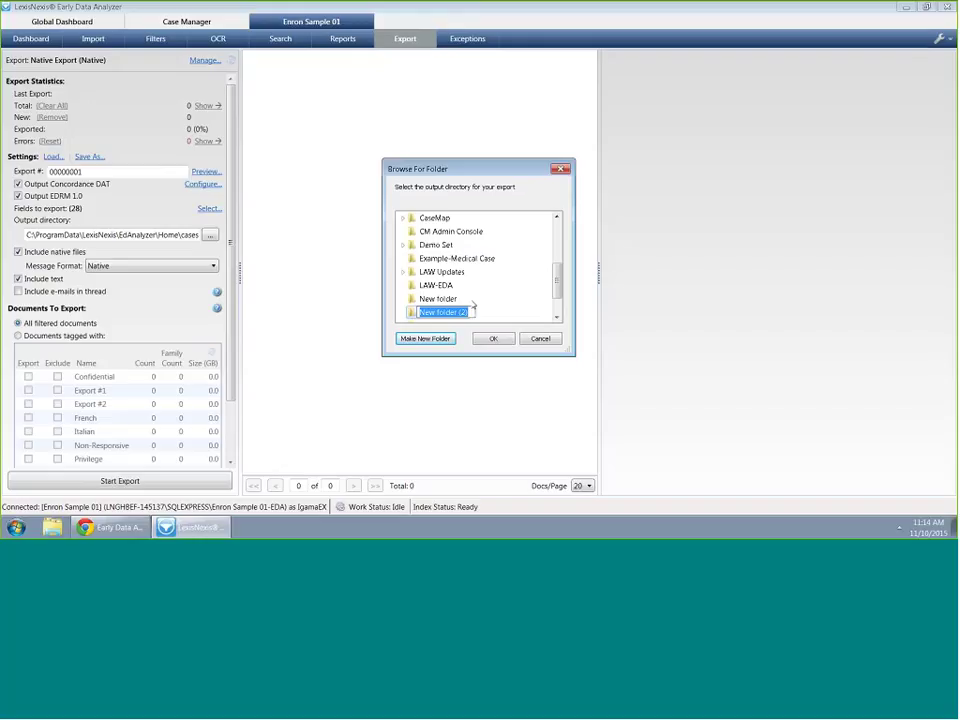
pyautogui.write('EDA-')
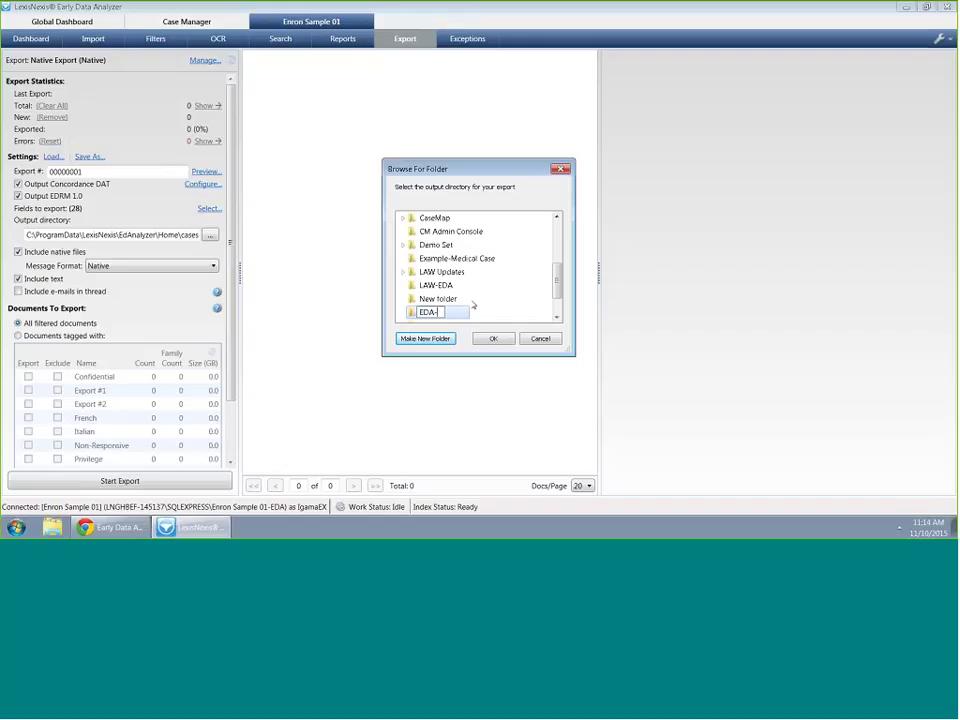
pyautogui.write('Native Export')
pyautogui.click(497, 340)
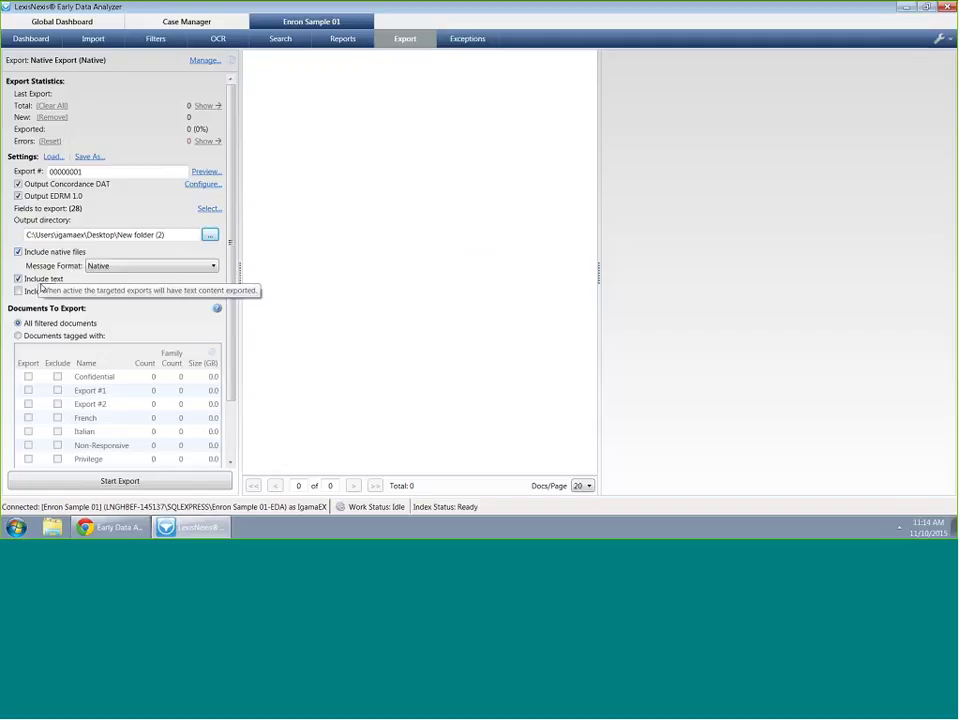
pyautogui.click(133, 266)
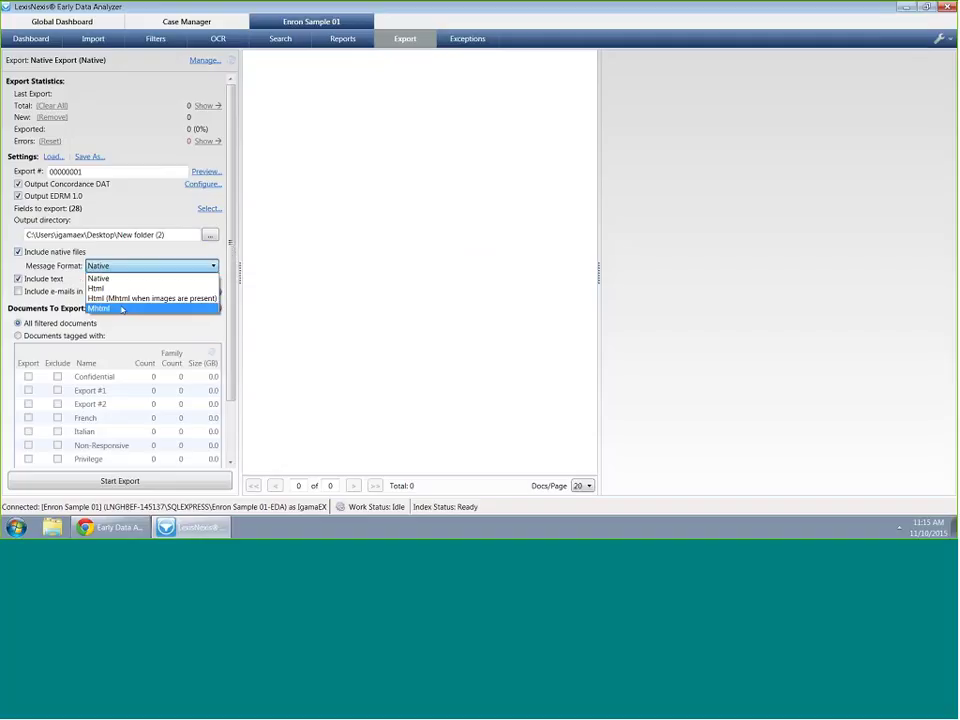
# Keep Native message format, export only Search-jon tagged documents, and start the export
pyautogui.click(290, 264)
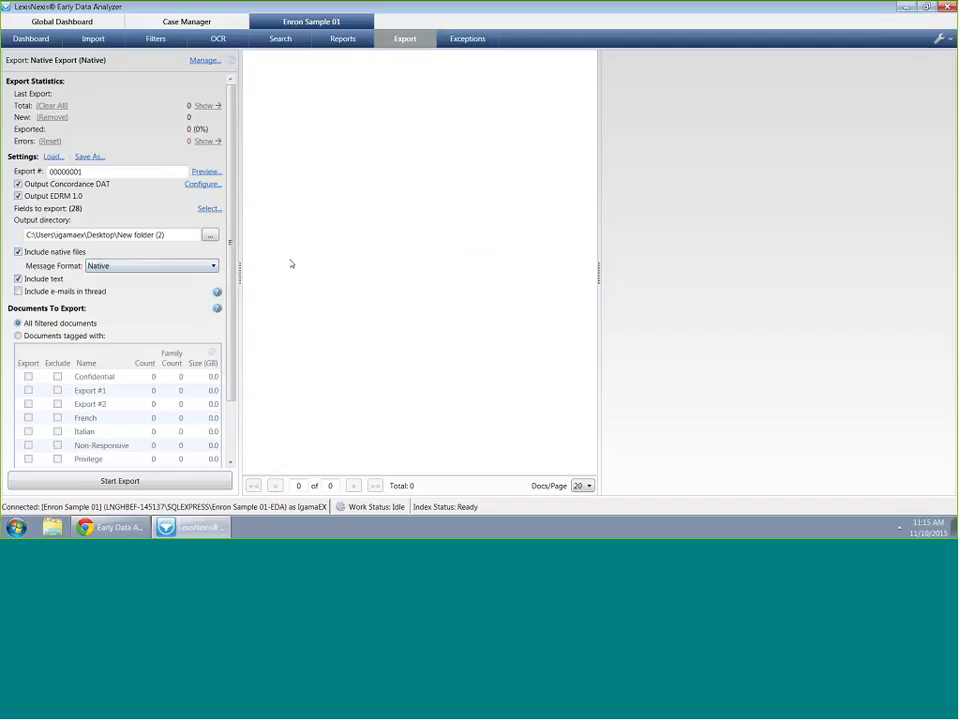
pyautogui.click(61, 336)
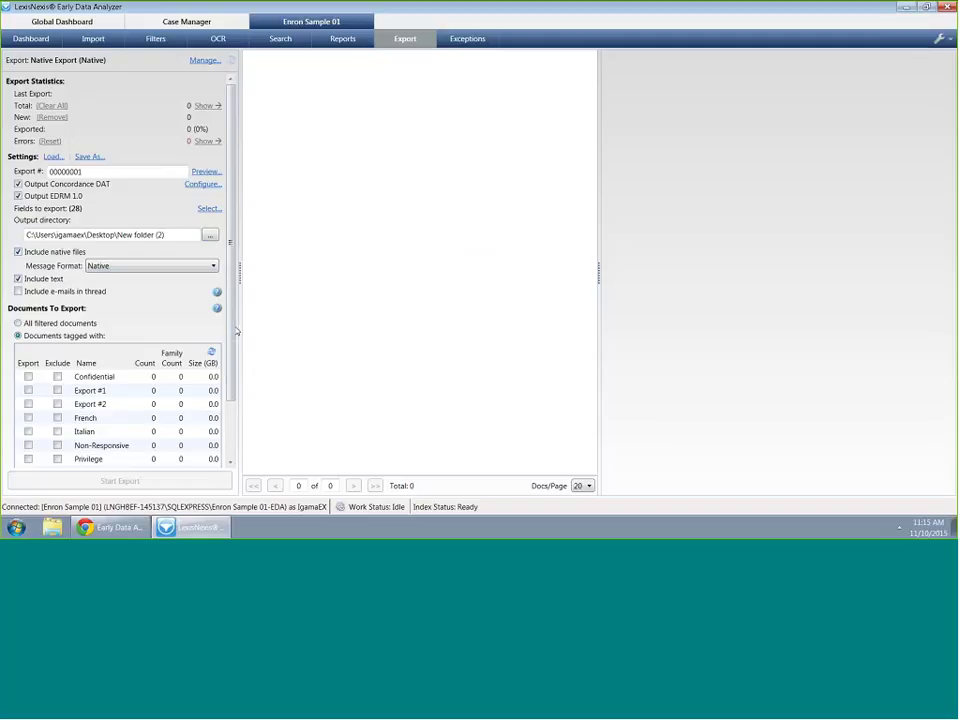
pyautogui.scroll(-3, 228, 390)
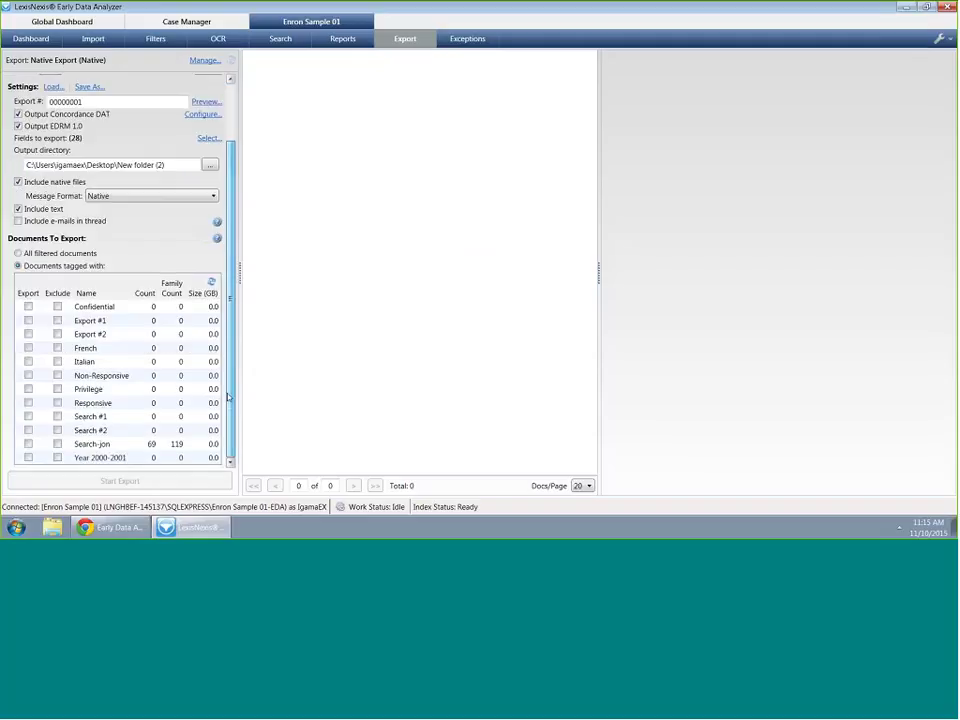
pyautogui.click(112, 444)
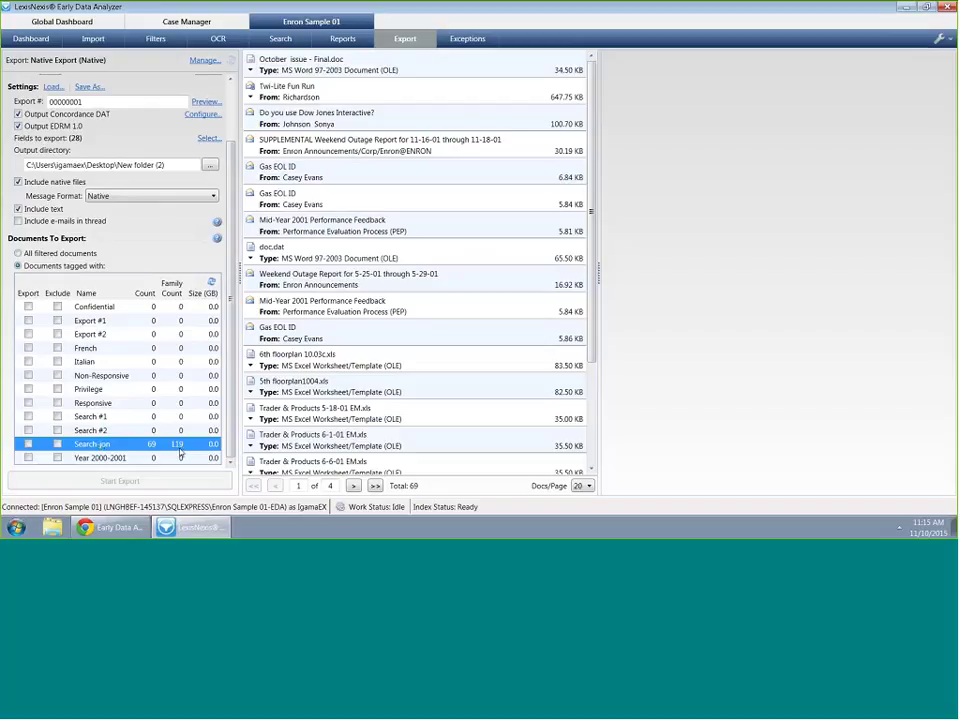
pyautogui.click(28, 443)
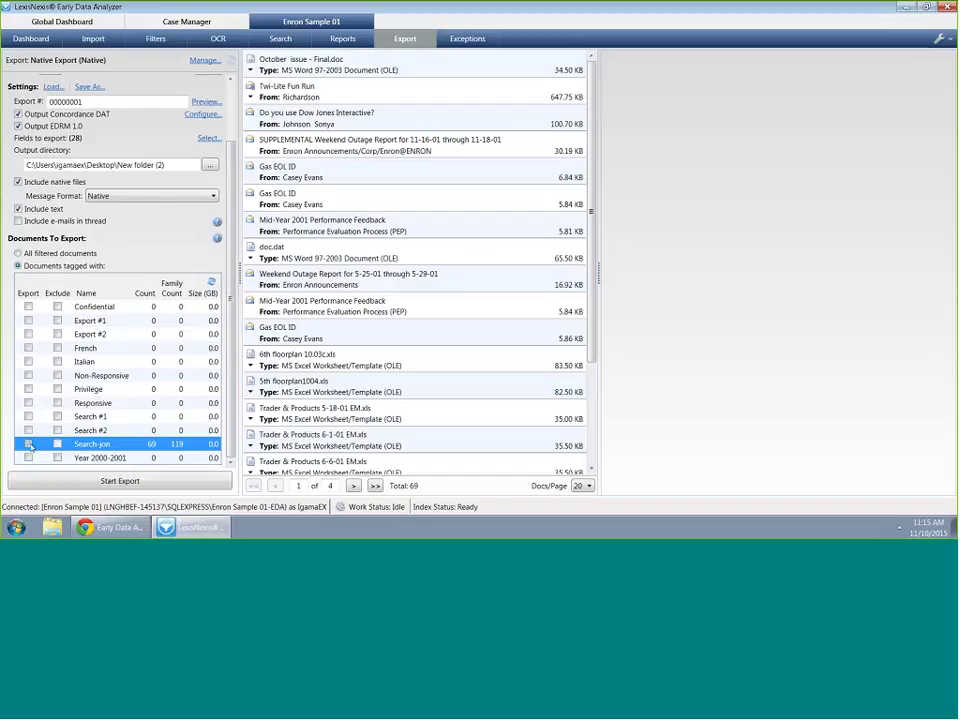
pyautogui.click(127, 482)
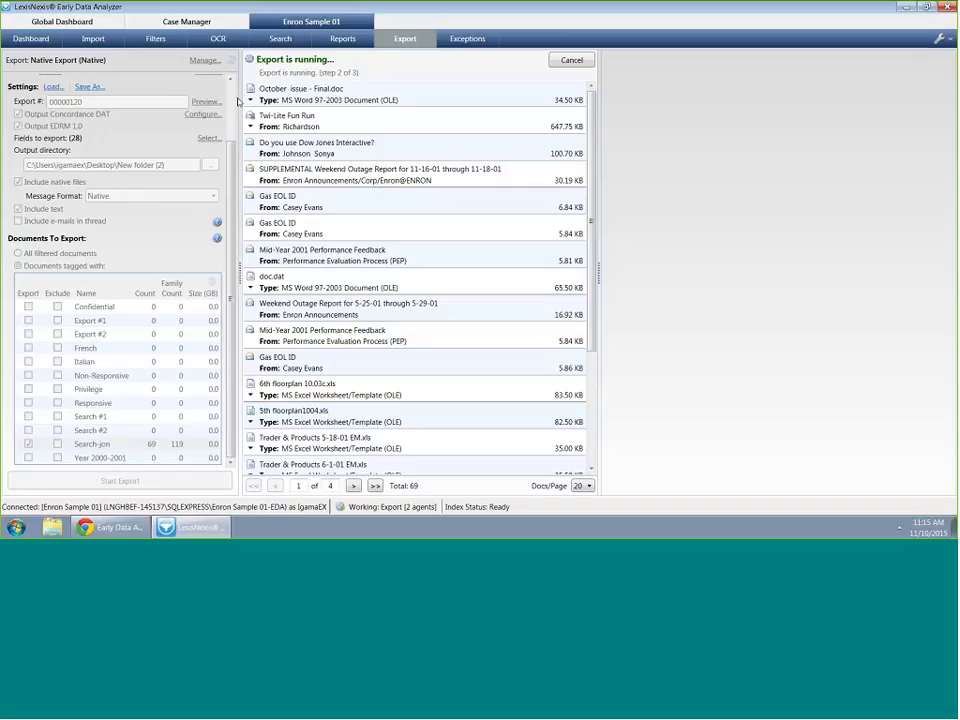
# Refresh Export Statistics until 119 items show exported (100%) with 0 errors
pyautogui.scroll(3, 230, 103)
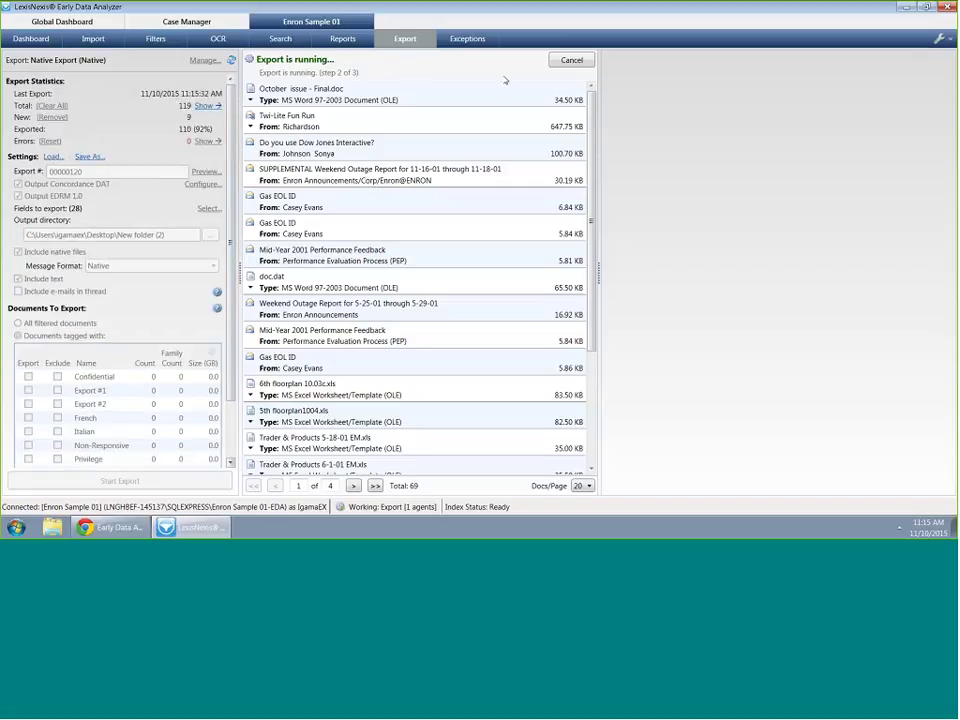
pyautogui.click(230, 60)
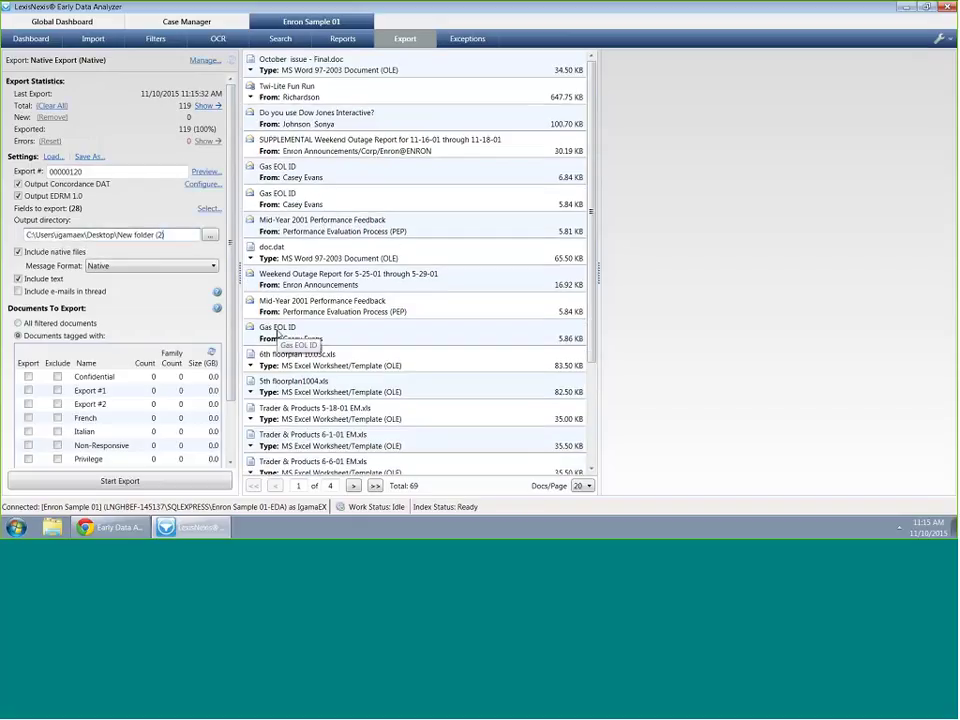
# Open the export output folder New folder (2) in Windows Explorer
pyautogui.click(210, 235)
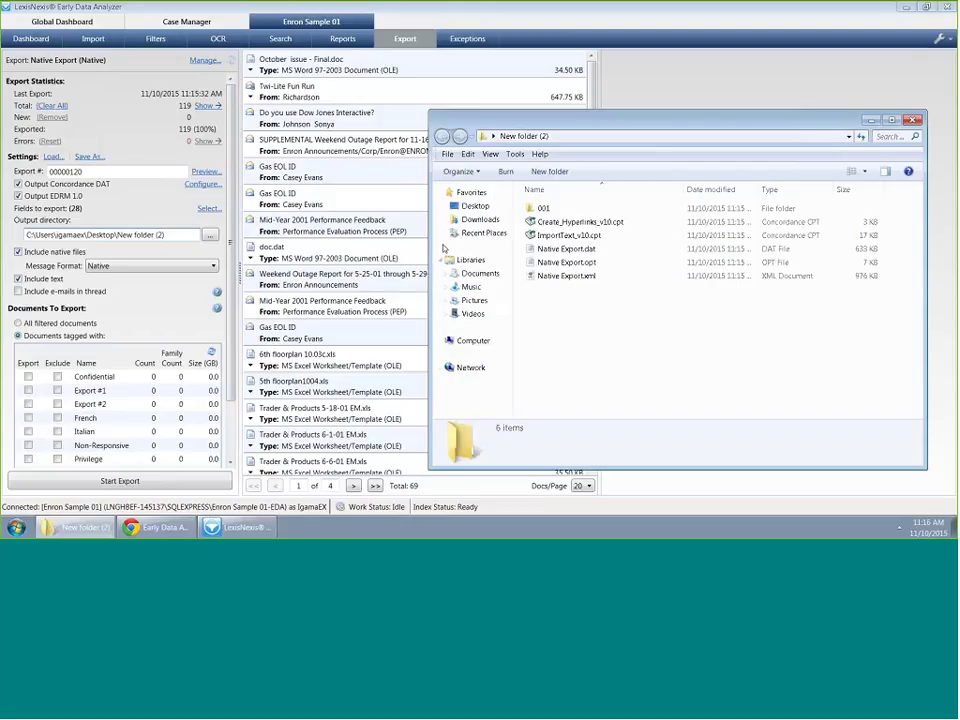
pyautogui.moveTo(618, 136); pyautogui.dragTo(395, 136)
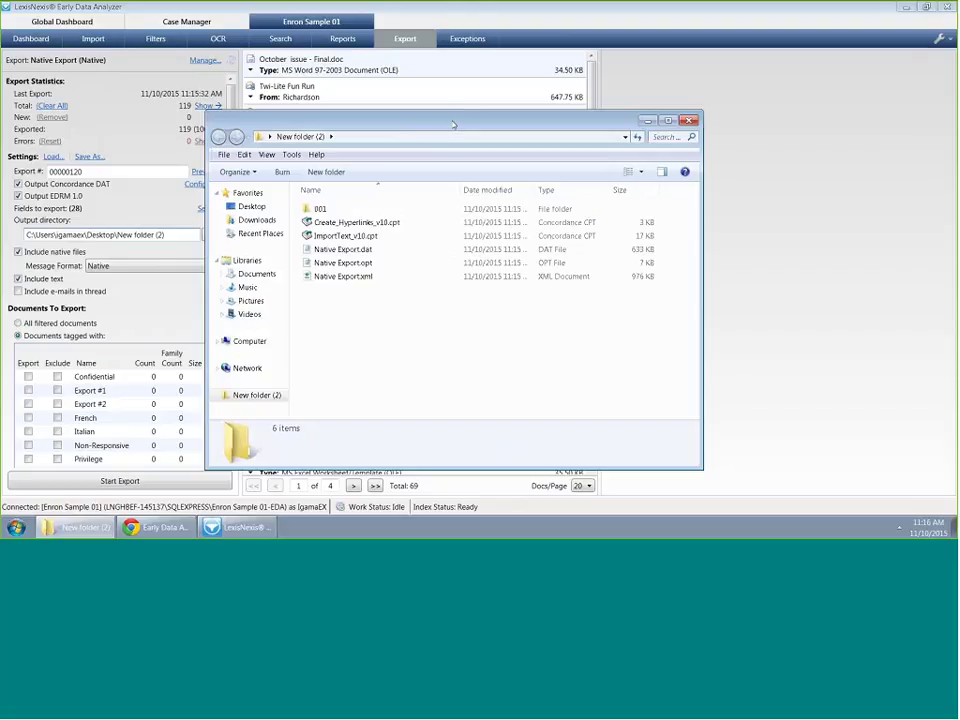
pyautogui.moveTo(459, 114); pyautogui.dragTo(646, 114)
pyautogui.click(232, 396)
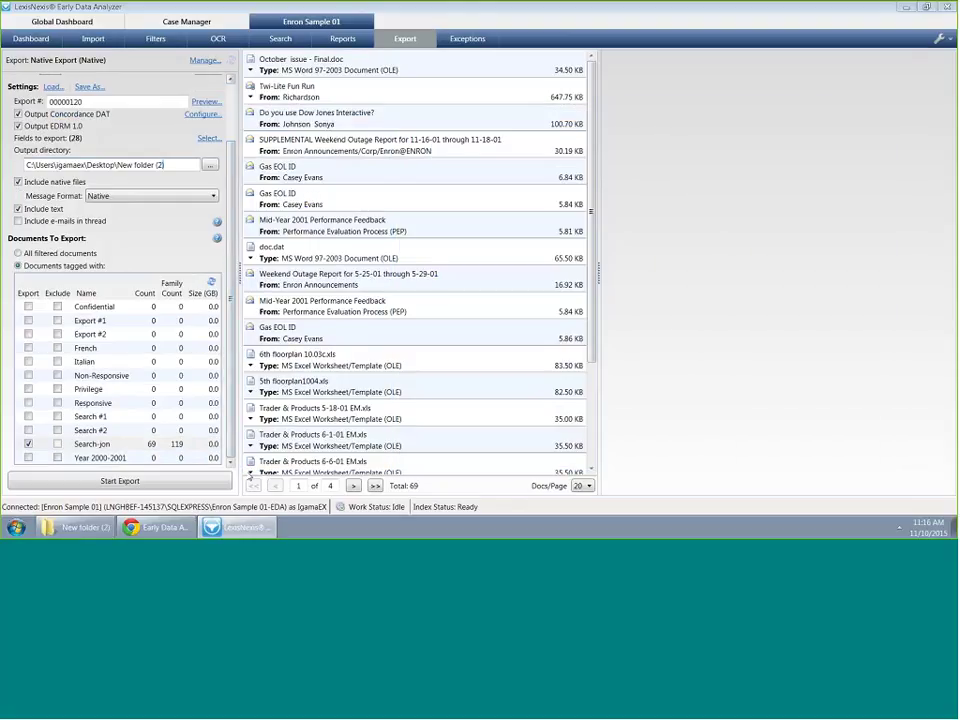
pyautogui.hotkey('alt', 'Tab')
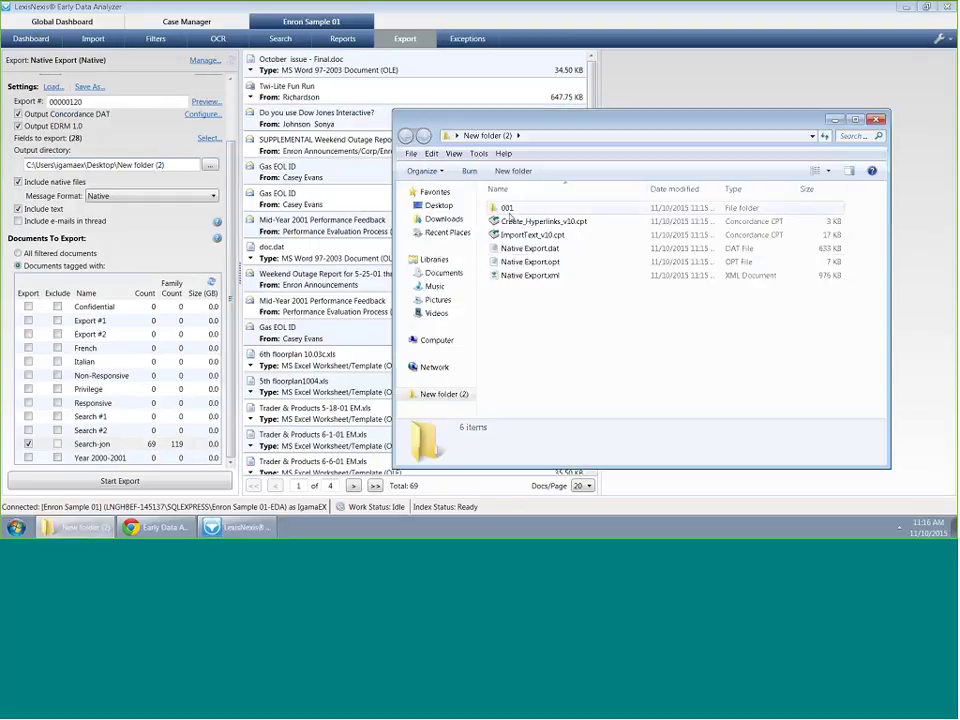
# Read the Native Export.dat and Native Export.opt load files in Notepad, closing each
pyautogui.click(515, 250)
pyautogui.doubleClick(515, 250)
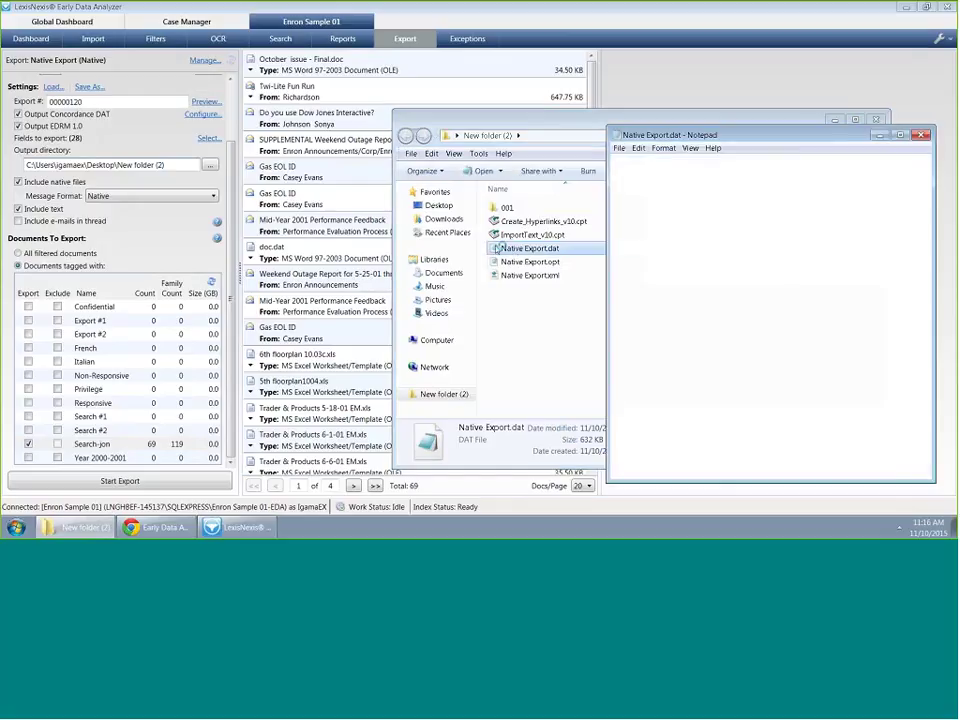
pyautogui.moveTo(607, 128); pyautogui.dragTo(925, 137)
pyautogui.click(924, 136)
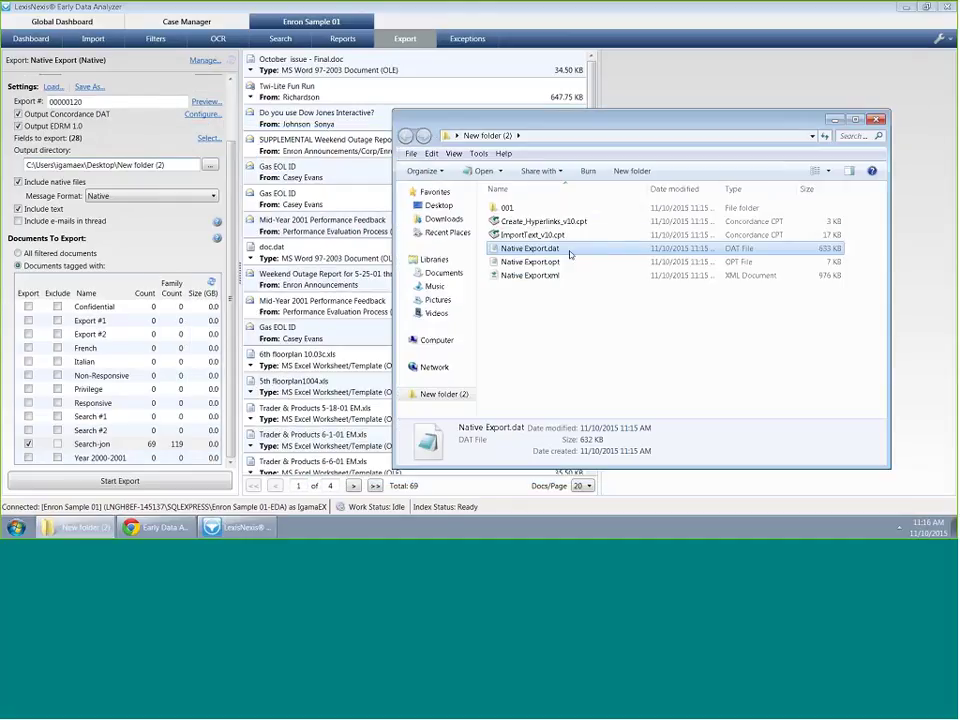
pyautogui.doubleClick(553, 264)
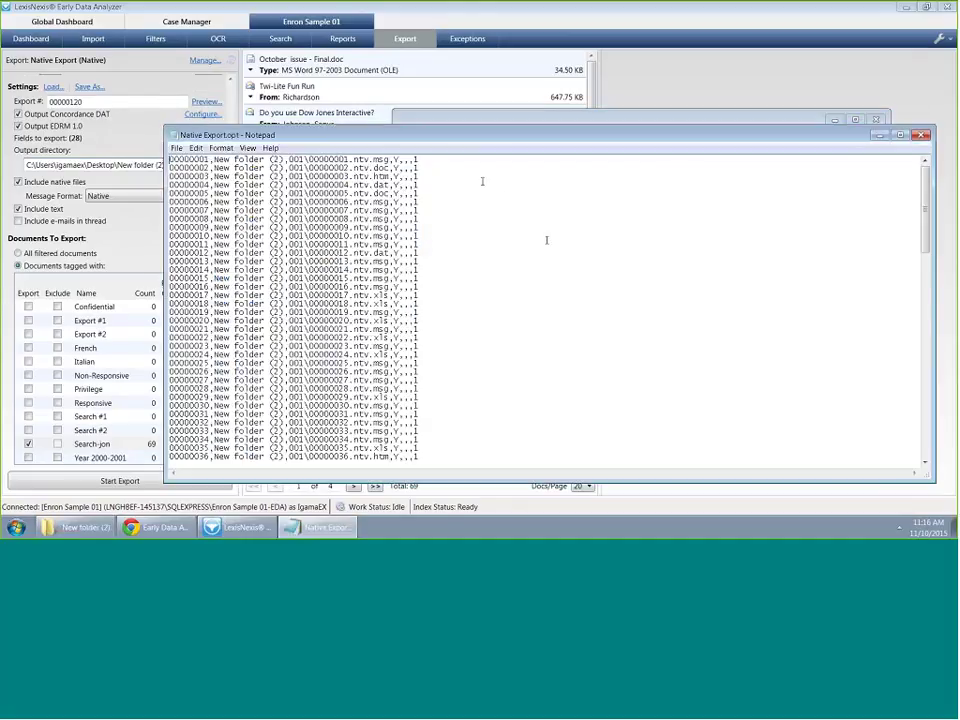
pyautogui.hotkey('alt', 'F4')
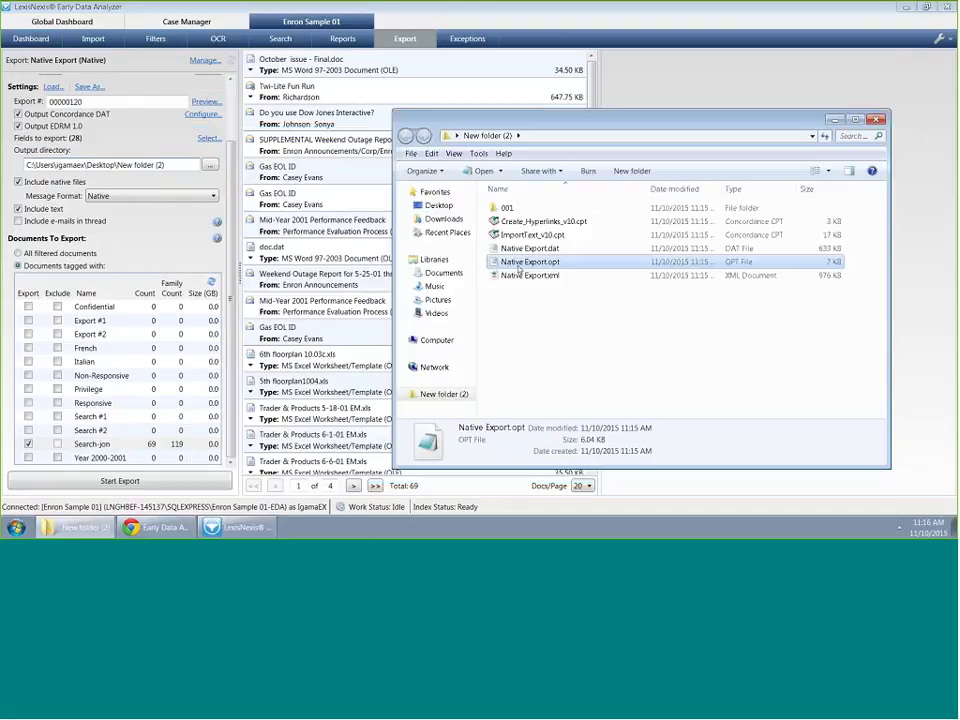
pyautogui.click(553, 278)
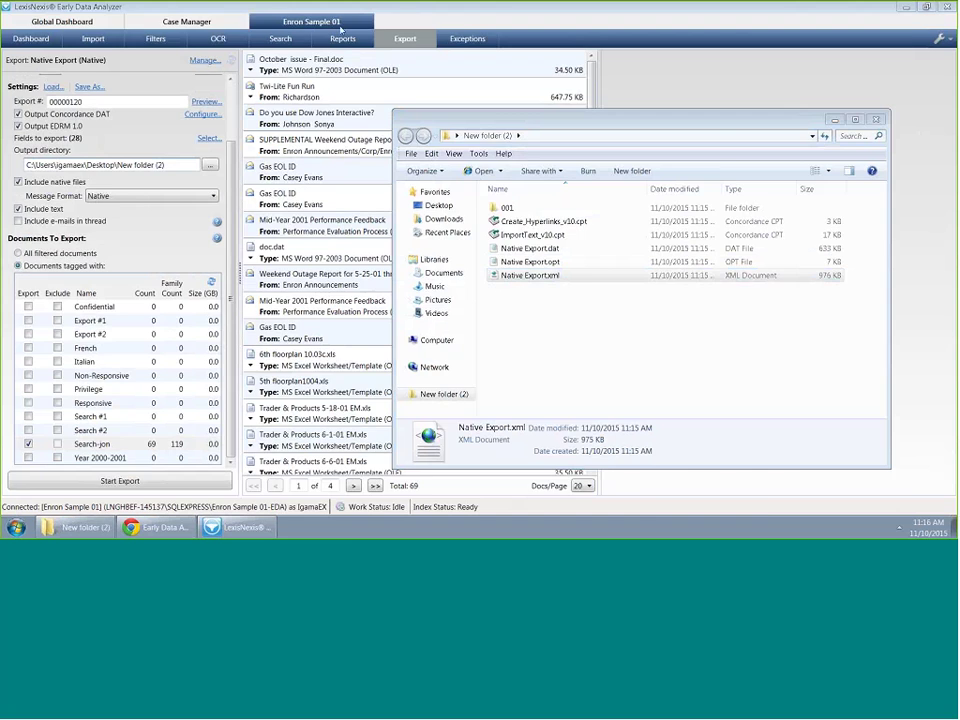
# View Native Export.xml in Internet Explorer and close it
pyautogui.press('Return')
pyautogui.scroll(-3, 450, 310)
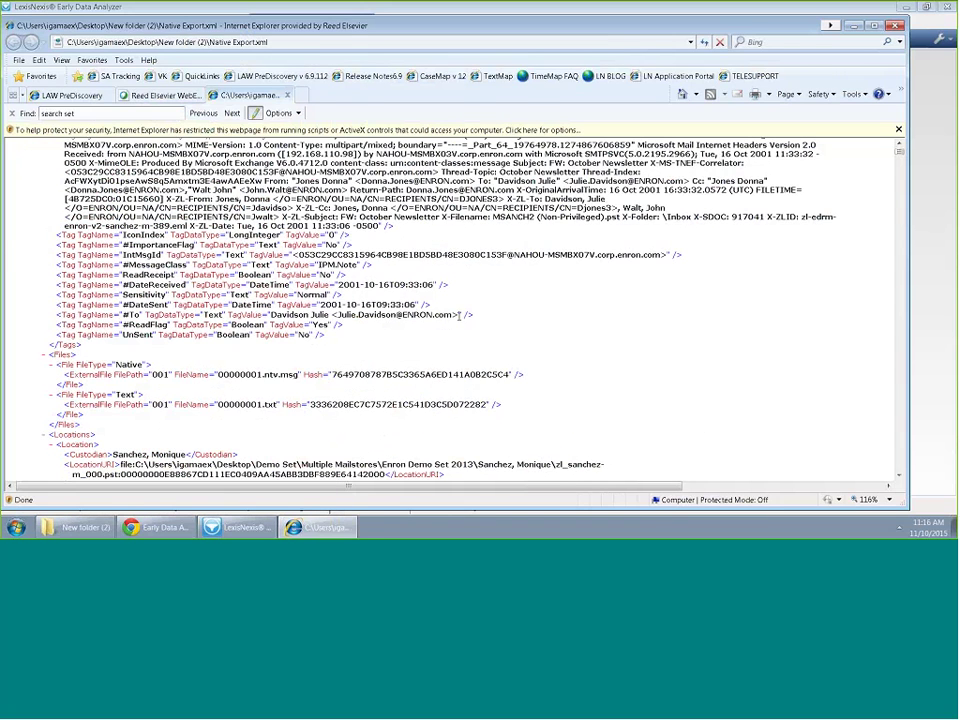
pyautogui.press('super+Down')
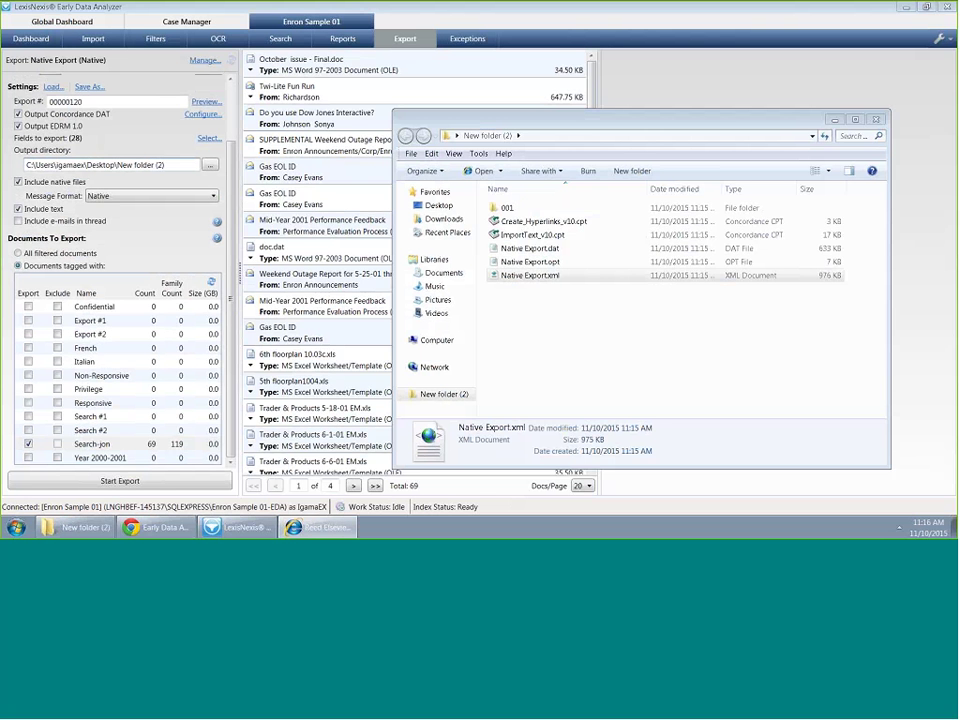
# Inspect exported files in folder 001, such as 00000001.ntv.msg, 00000002.ntv.doc and 00000002.txt
pyautogui.doubleClick(512, 208)
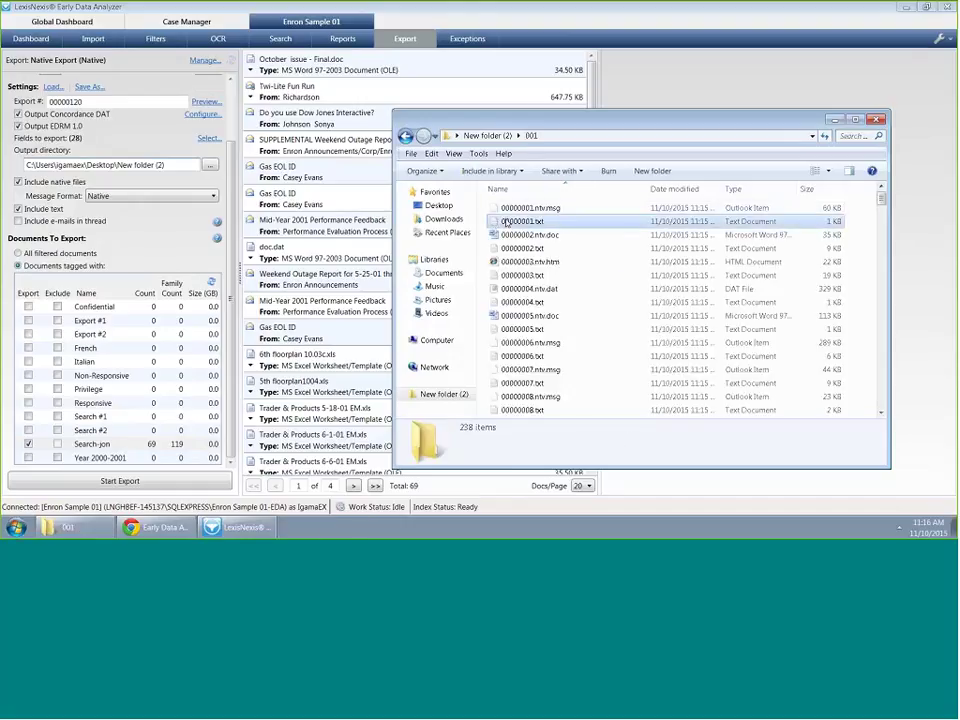
pyautogui.click(510, 221)
pyautogui.click(545, 235)
pyautogui.click(531, 250)
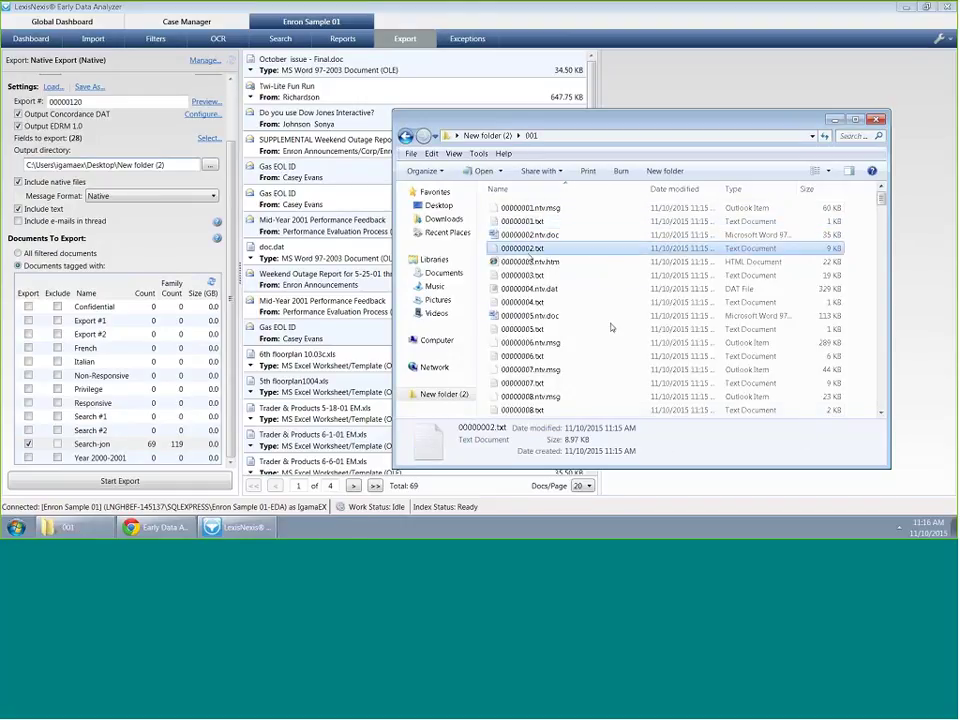
pyautogui.moveTo(882, 201); pyautogui.dragTo(884, 207)
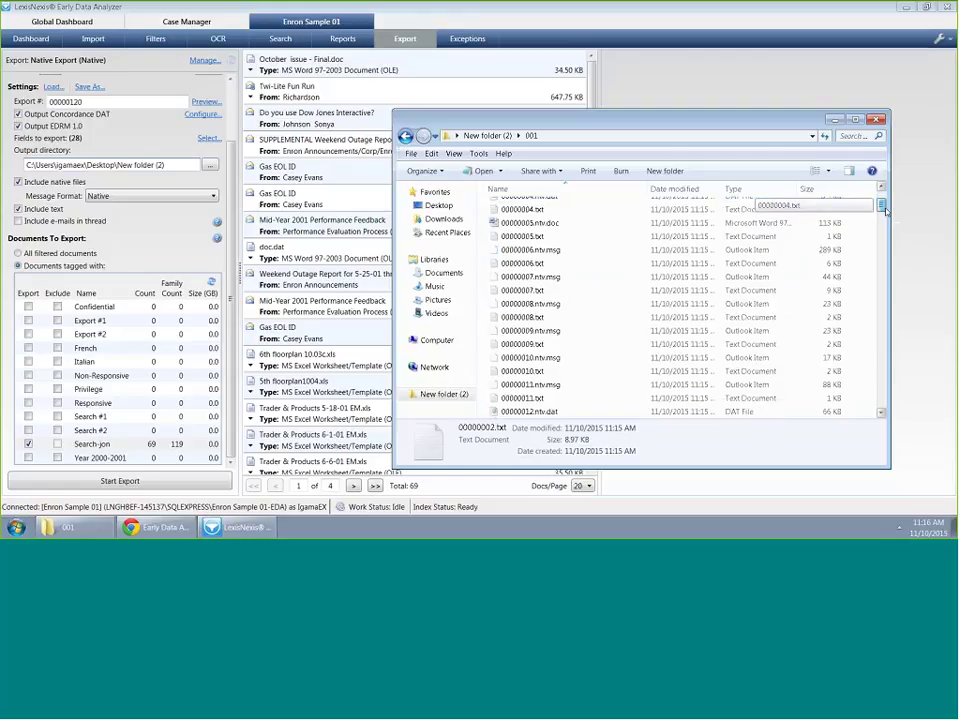
pyautogui.scroll(2, 528, 213)
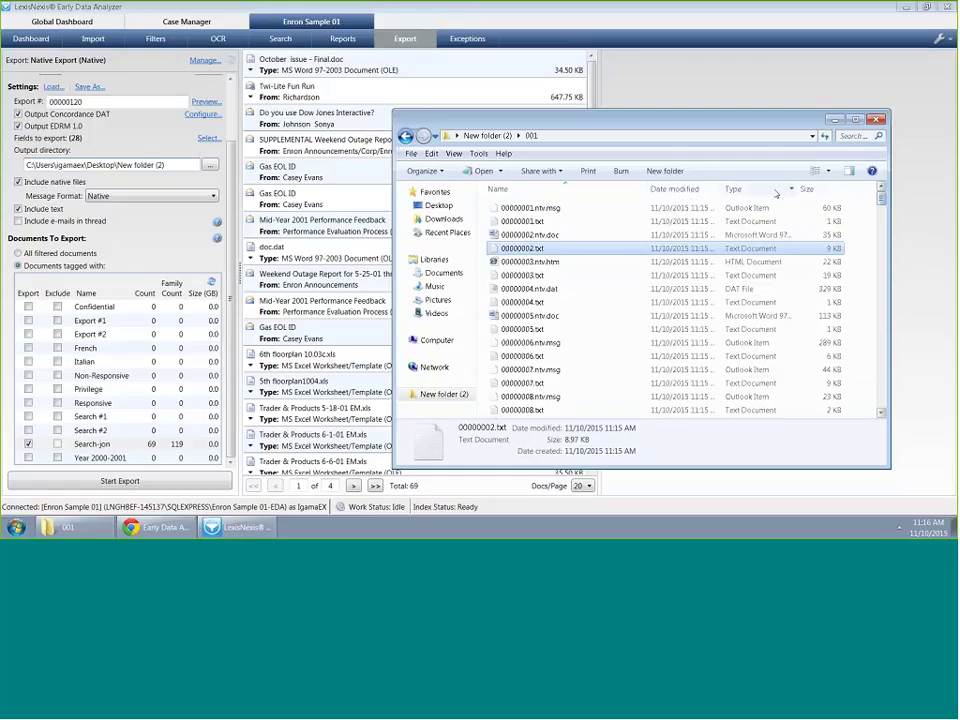
pyautogui.click(528, 208)
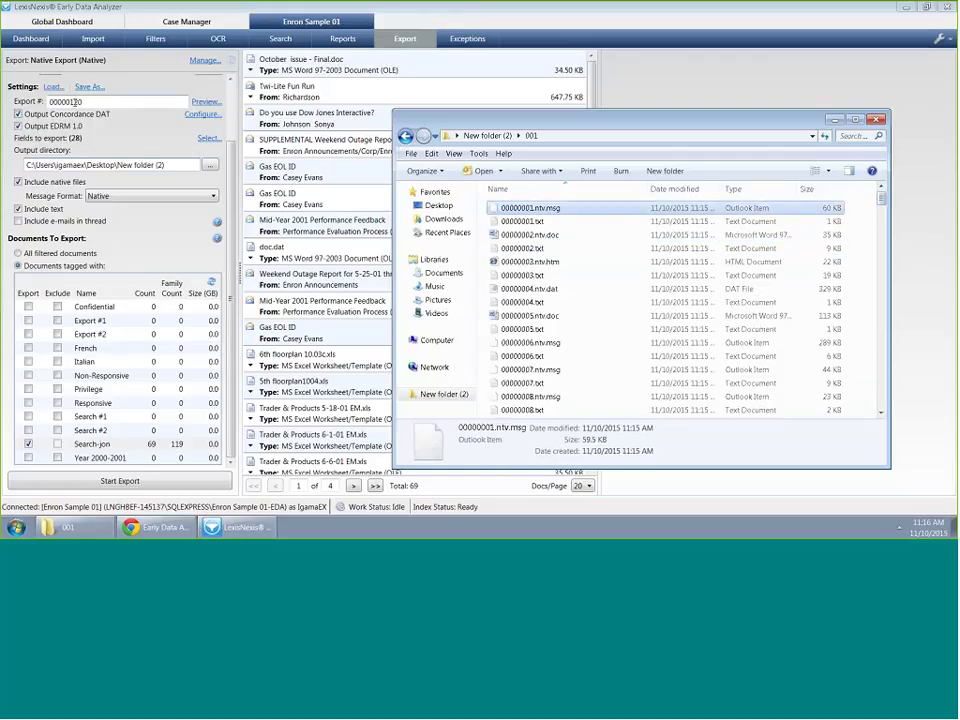
pyautogui.moveTo(83, 101); pyautogui.dragTo(52, 101)
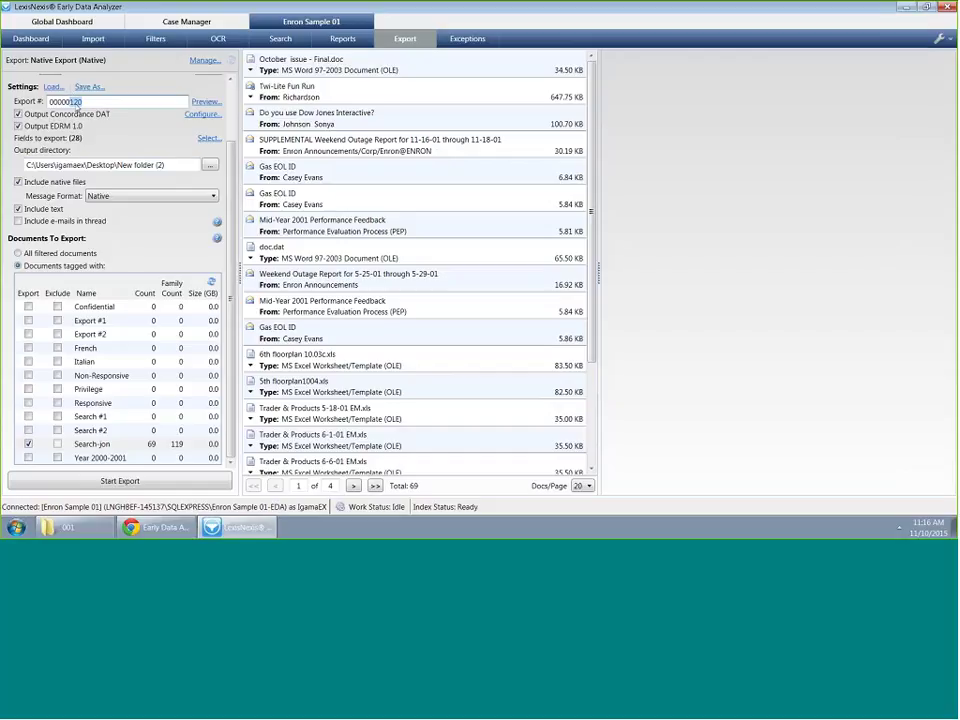
# Scroll through the rest of folder 001's exported files, then close the Explorer window
pyautogui.click(88, 535)
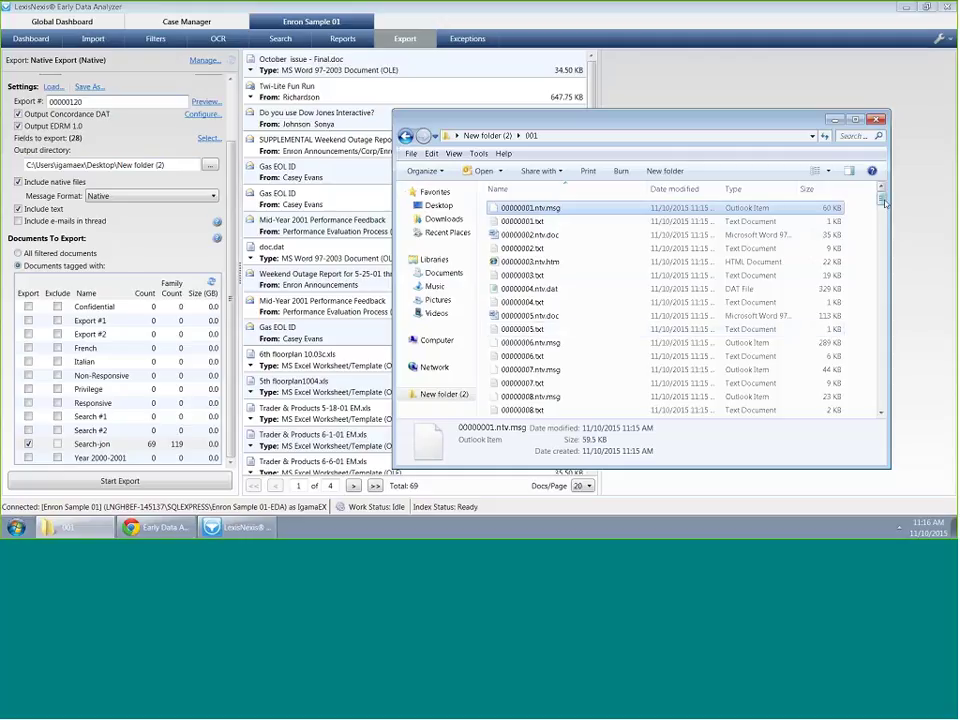
pyautogui.scroll(-1, 884, 205)
pyautogui.scroll(-2, 884, 205)
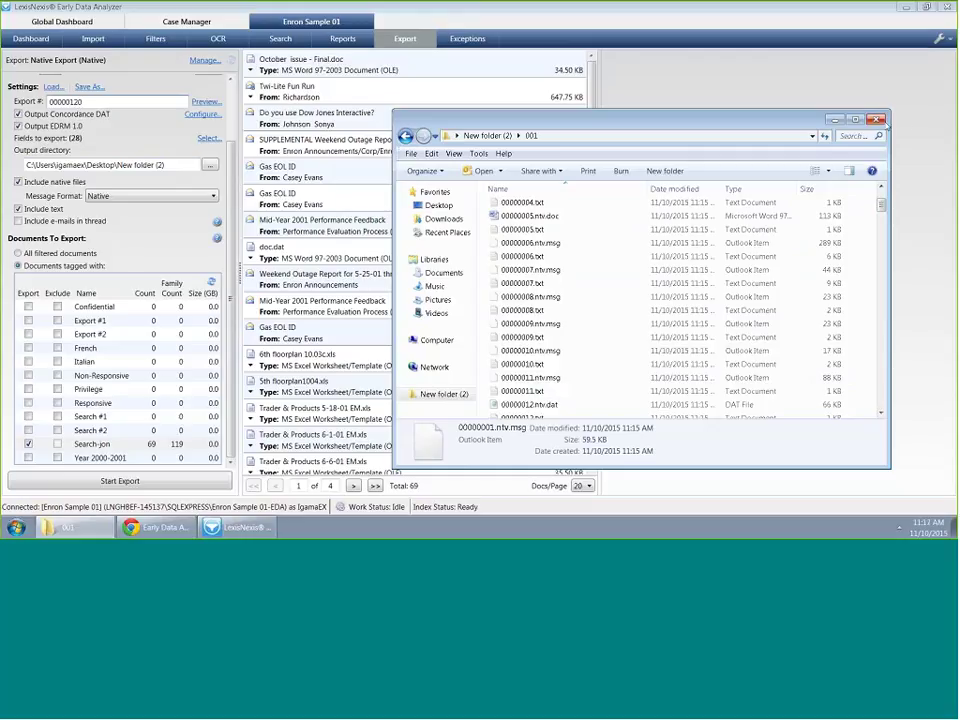
pyautogui.click(876, 119)
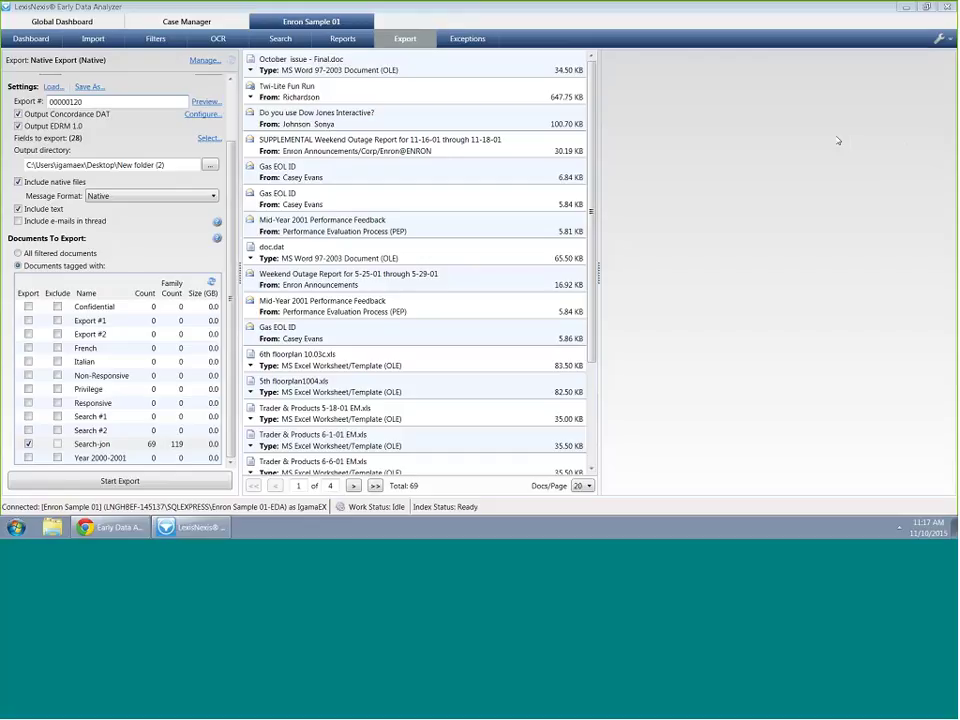
# Bulk-import search terms from Multiple Mailstores\SearchTerms.txt into the case's searches
pyautogui.click(280, 38)
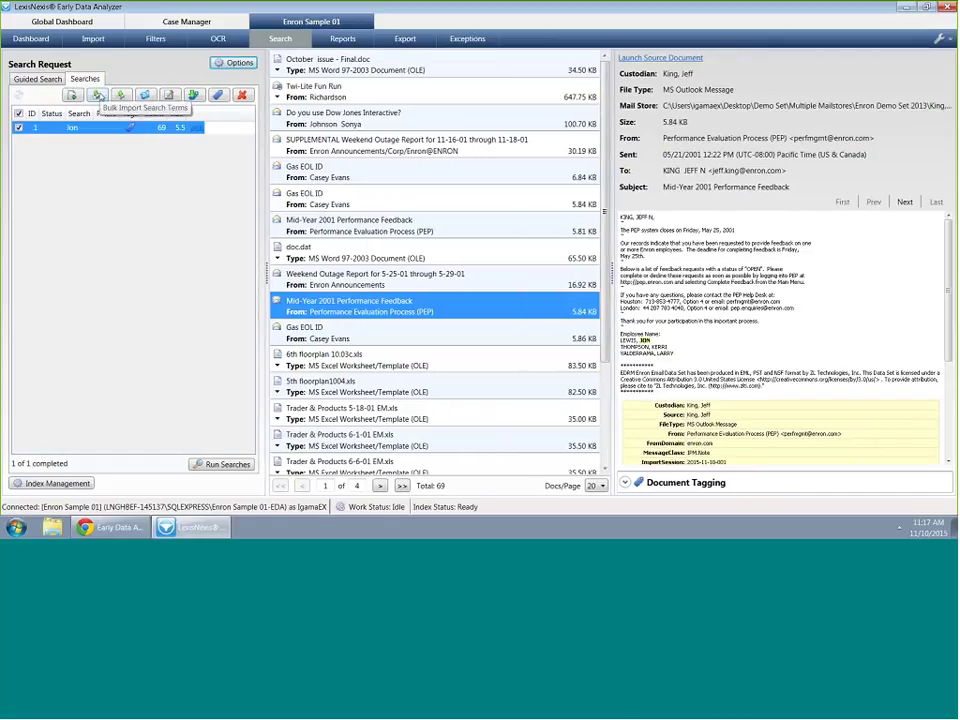
pyautogui.click(97, 95)
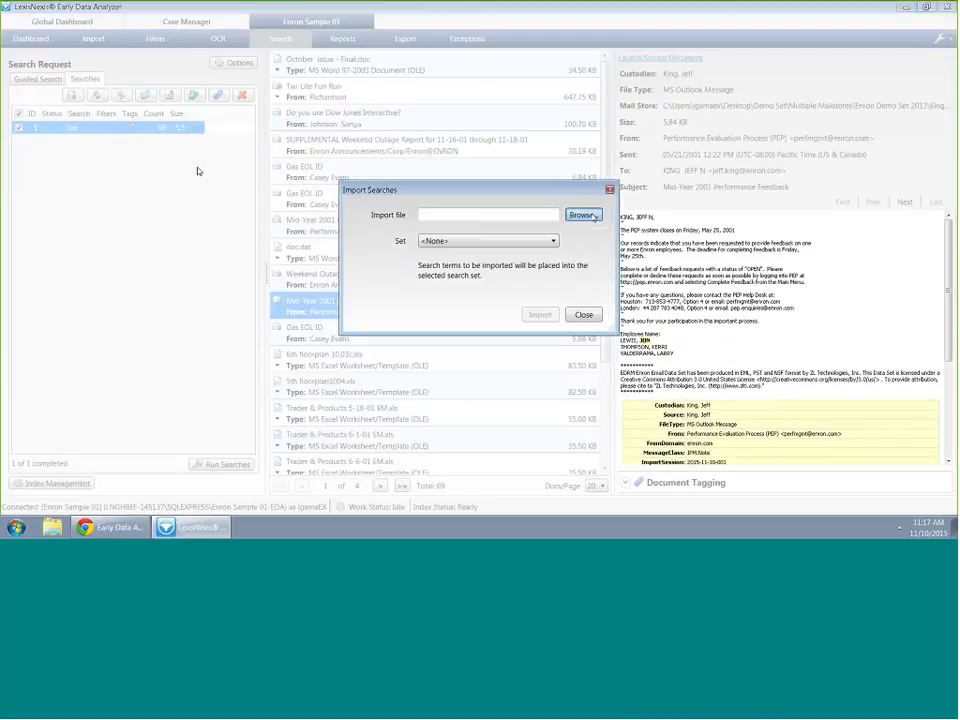
pyautogui.click(583, 215)
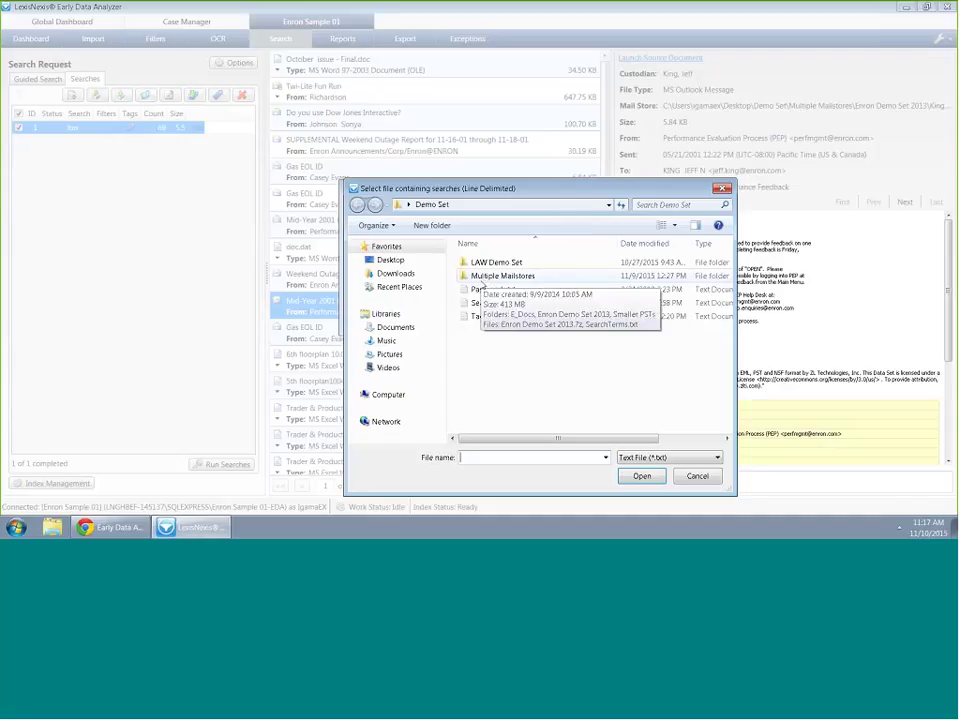
pyautogui.doubleClick(482, 276)
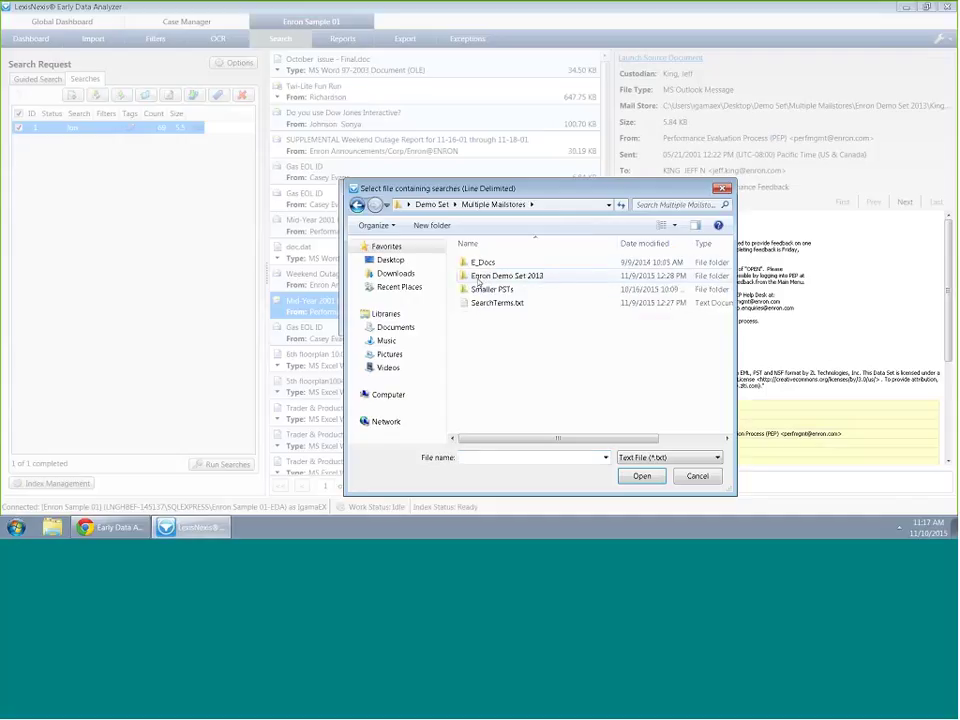
pyautogui.doubleClick(485, 303)
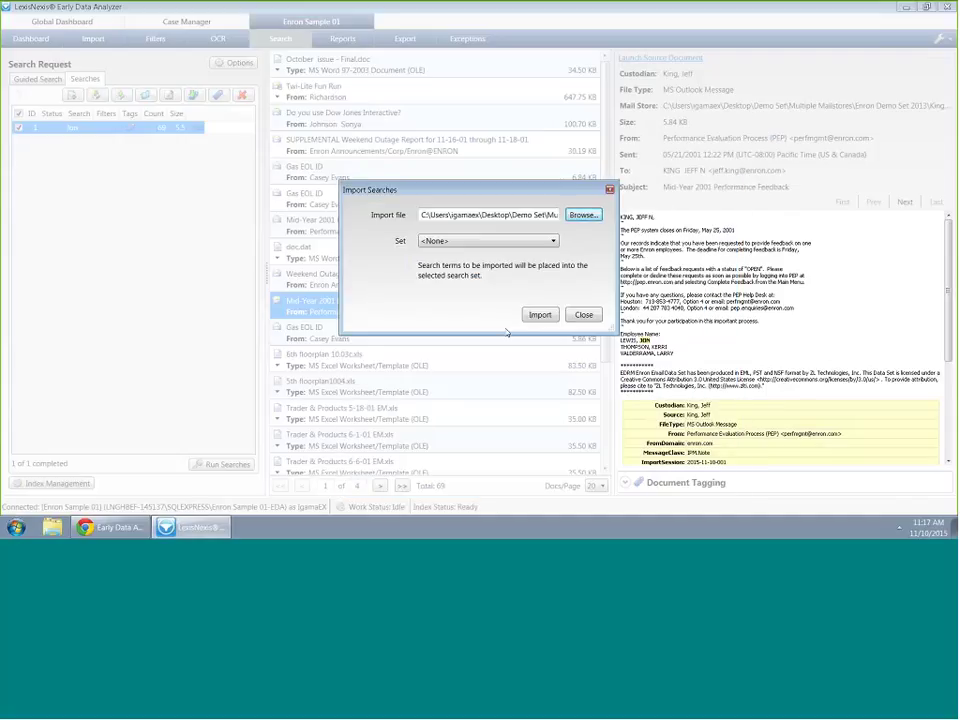
pyautogui.click(540, 314)
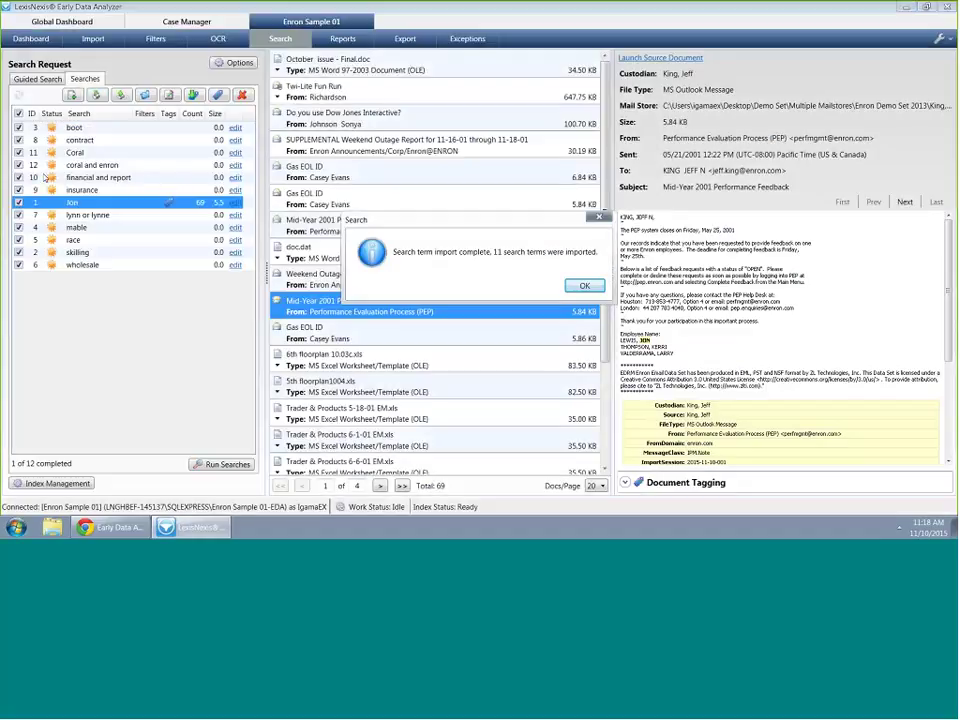
pyautogui.click(567, 285)
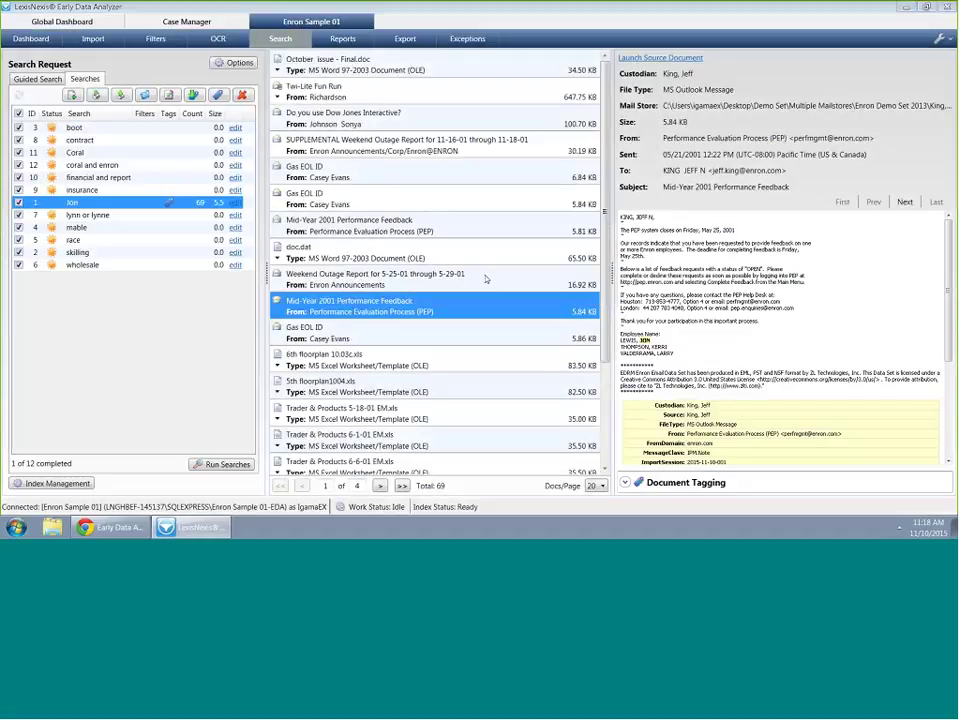
# Run the imported searches without the original one and preview Coral1.doc from Coral's results
pyautogui.click(18, 202)
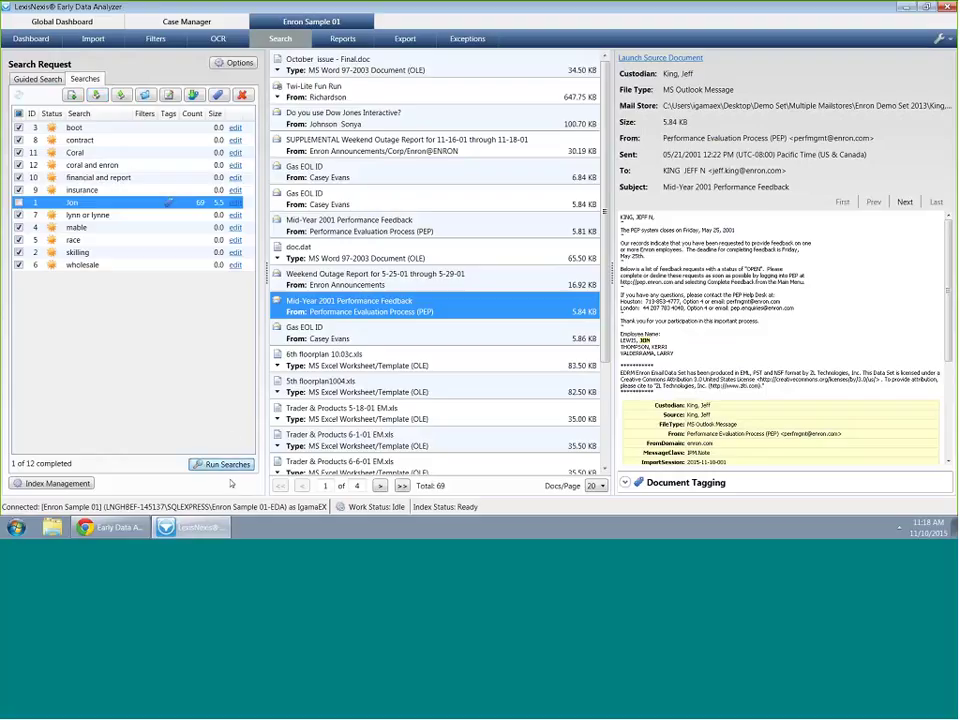
pyautogui.click(222, 464)
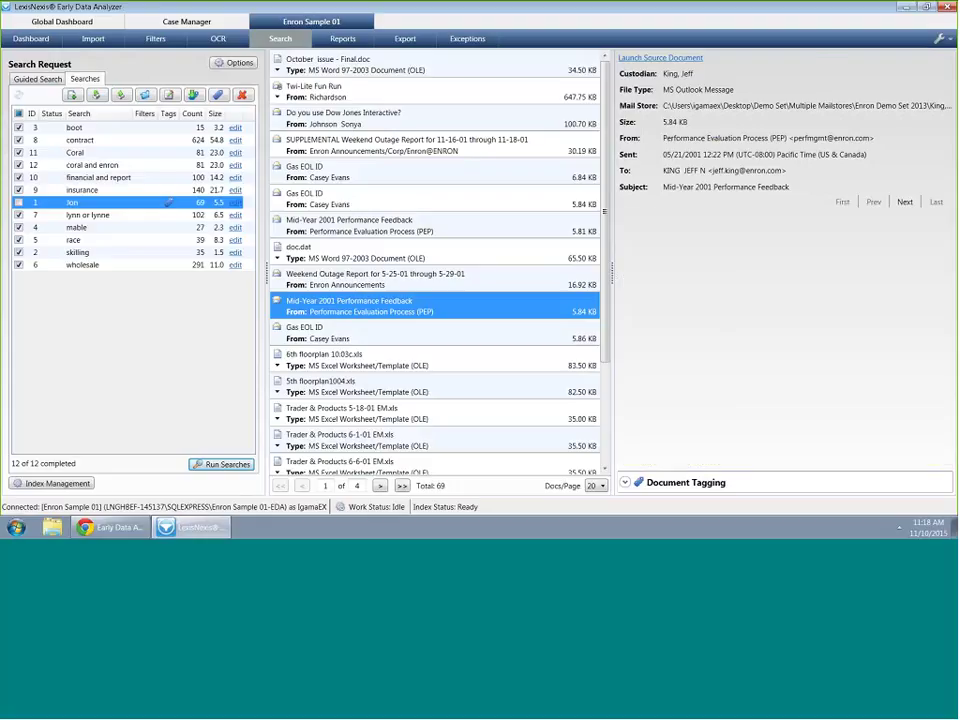
pyautogui.click(167, 142)
pyautogui.click(166, 152)
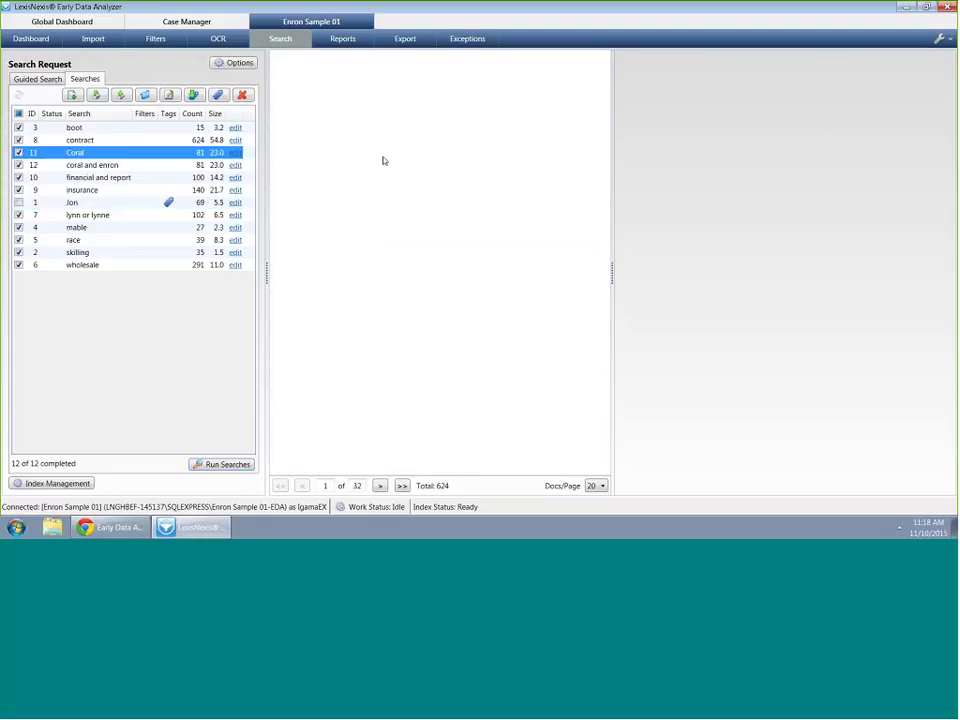
pyautogui.click(375, 145)
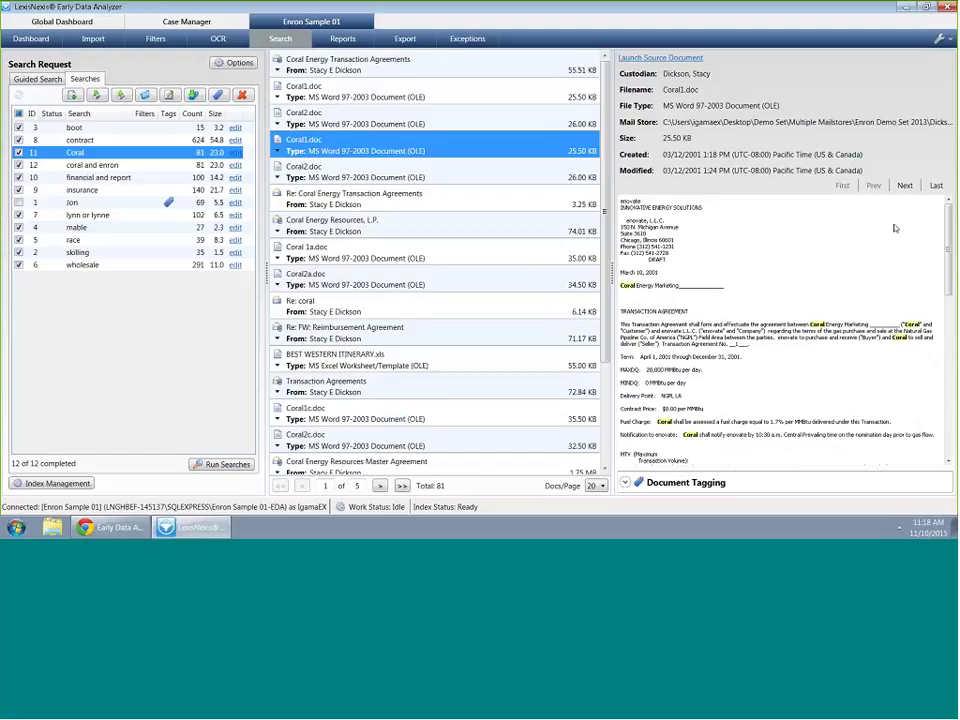
# Step through Coral hits, expand Document Tagging, and leave only the Coral search checked
pyautogui.click(906, 187)
pyautogui.click(906, 187)
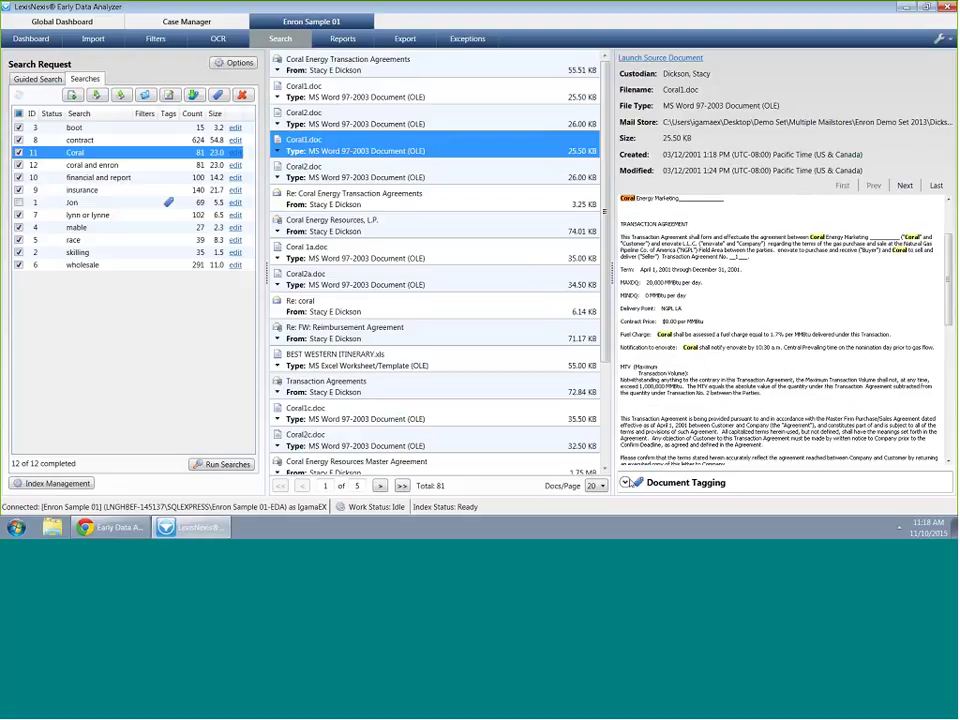
pyautogui.click(686, 482)
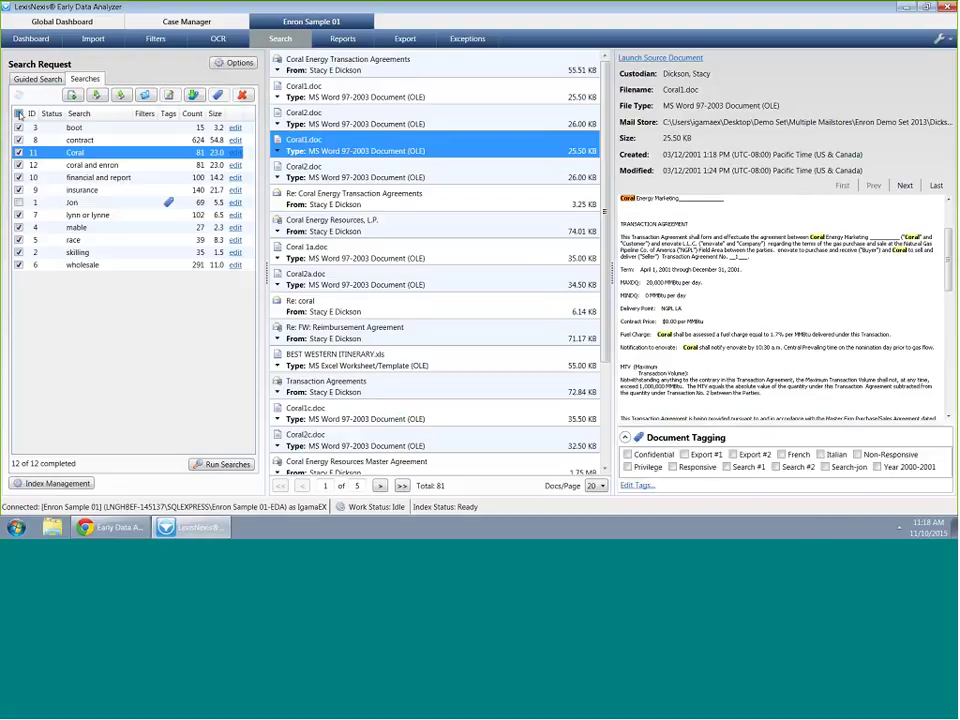
pyautogui.click(18, 114)
pyautogui.click(18, 152)
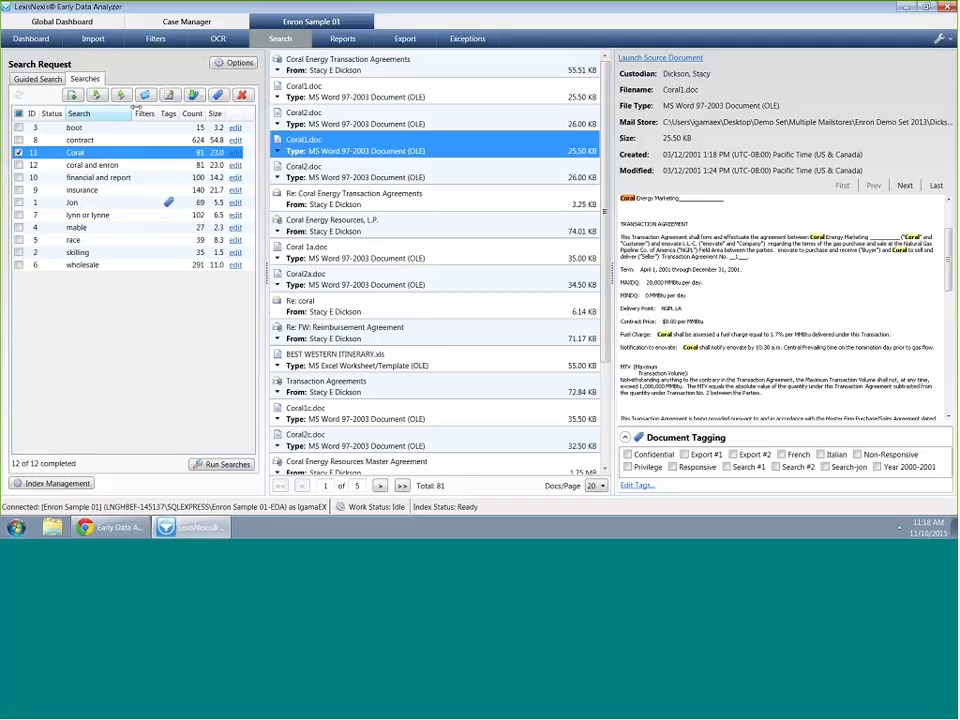
# Group-tag the Coral search documents, then the boot search's 15 documents, with Export #1
pyautogui.click(217, 95)
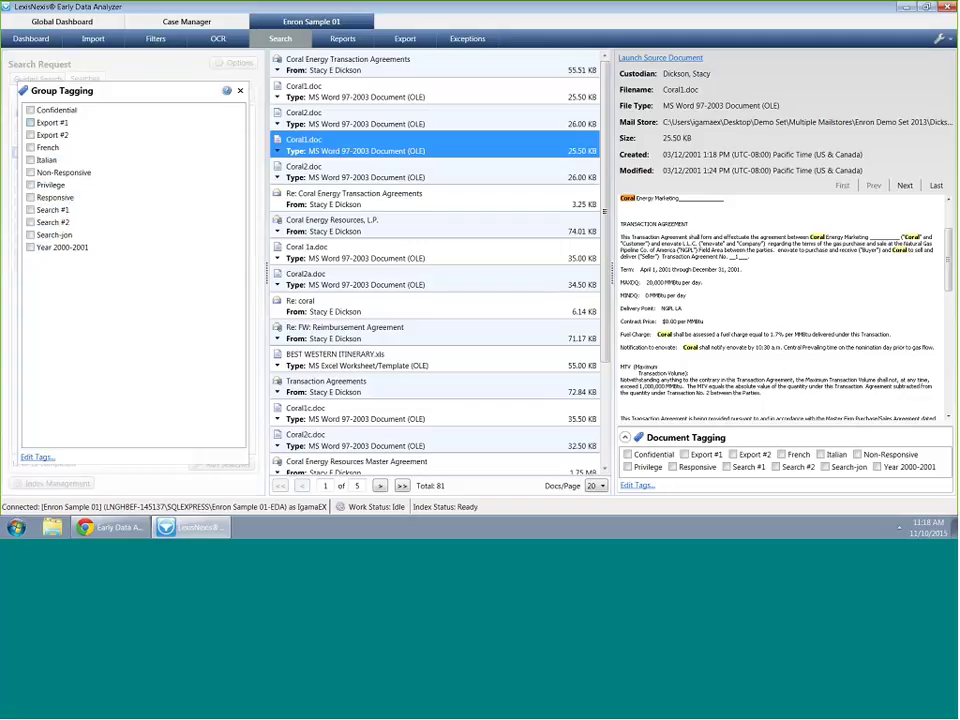
pyautogui.click(180, 69)
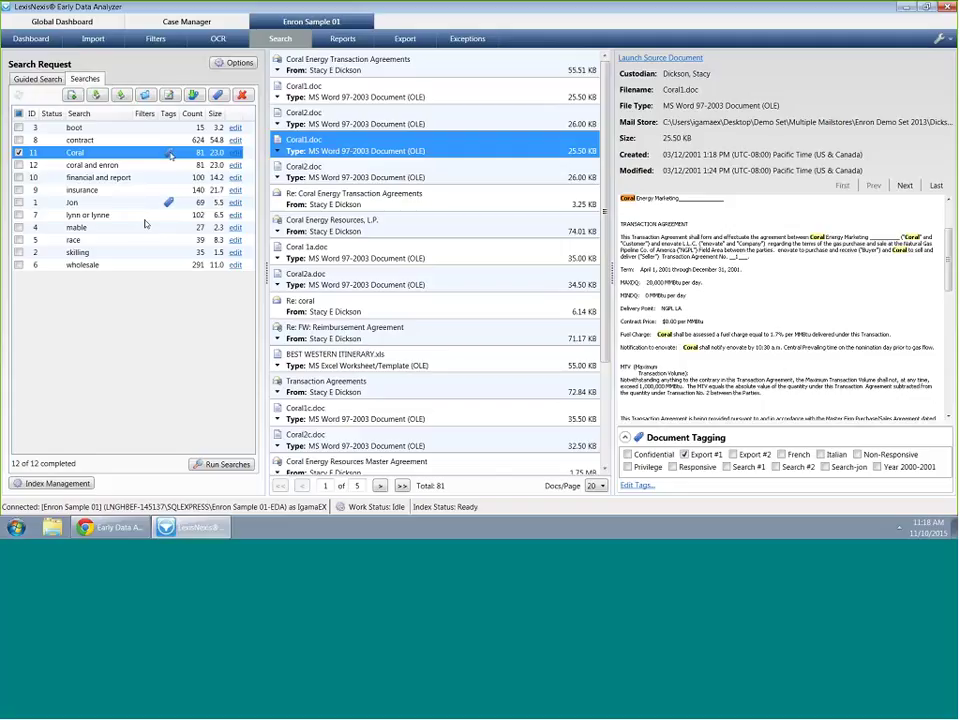
pyautogui.click(118, 191)
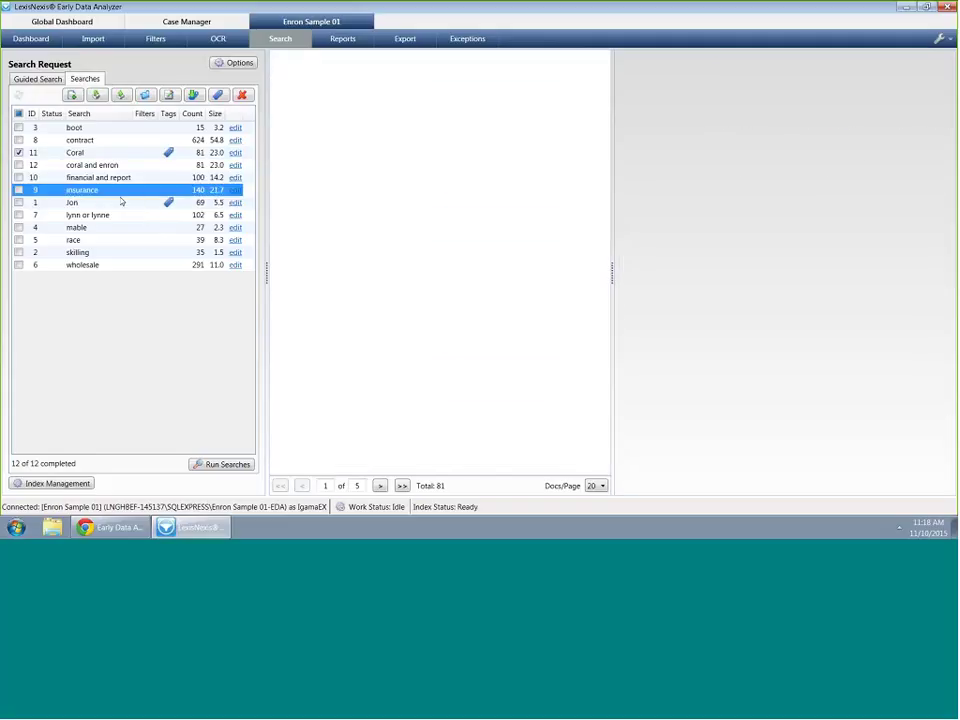
pyautogui.click(94, 128)
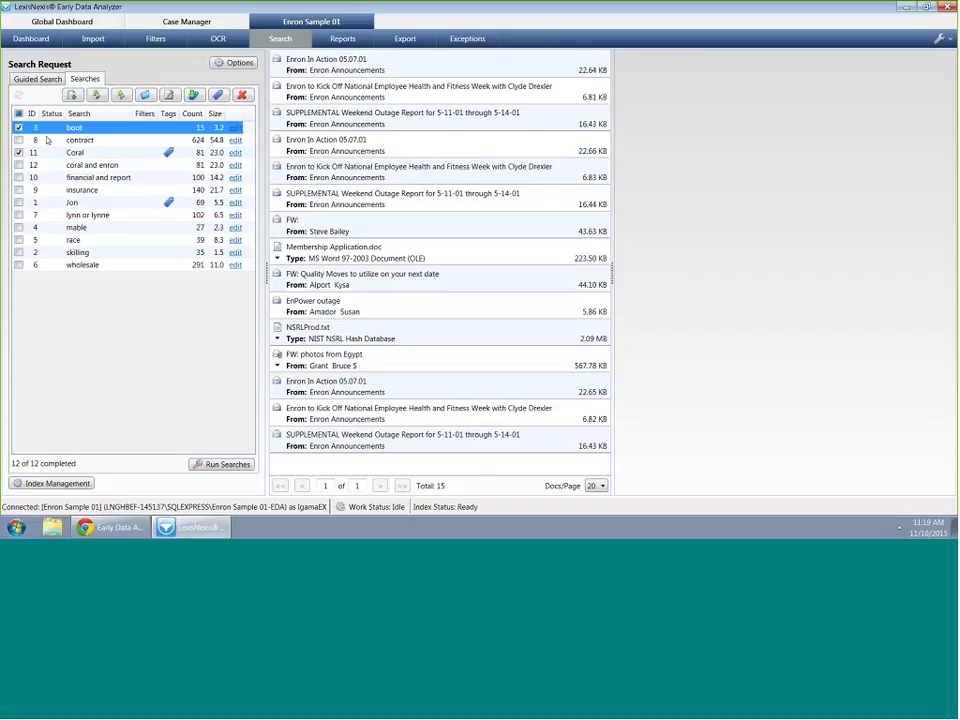
pyautogui.click(187, 113)
pyautogui.click(31, 122)
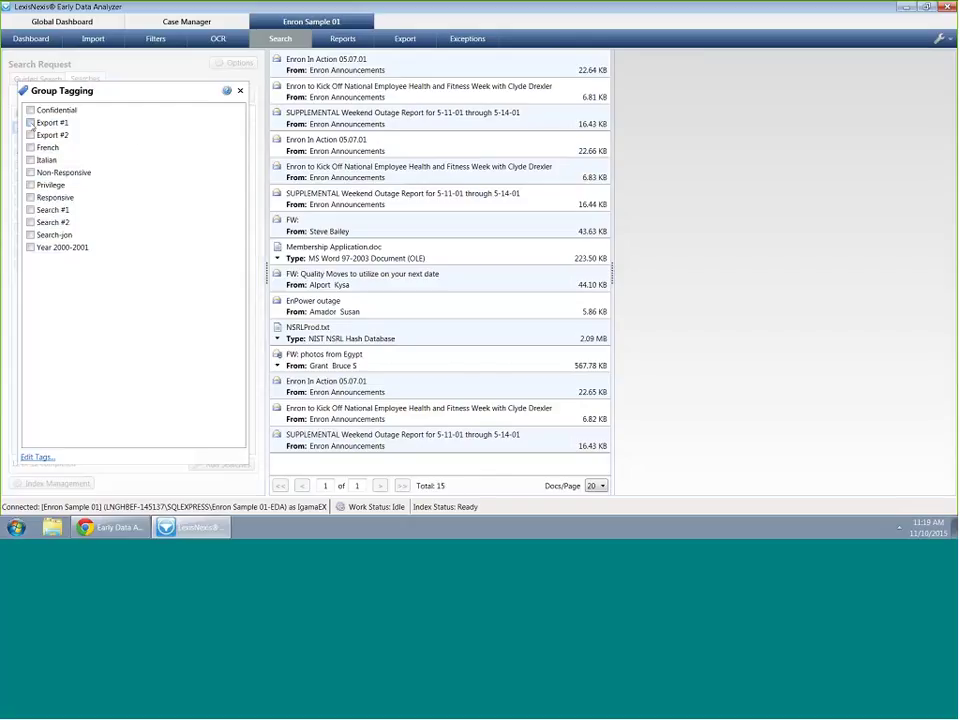
pyautogui.click(240, 91)
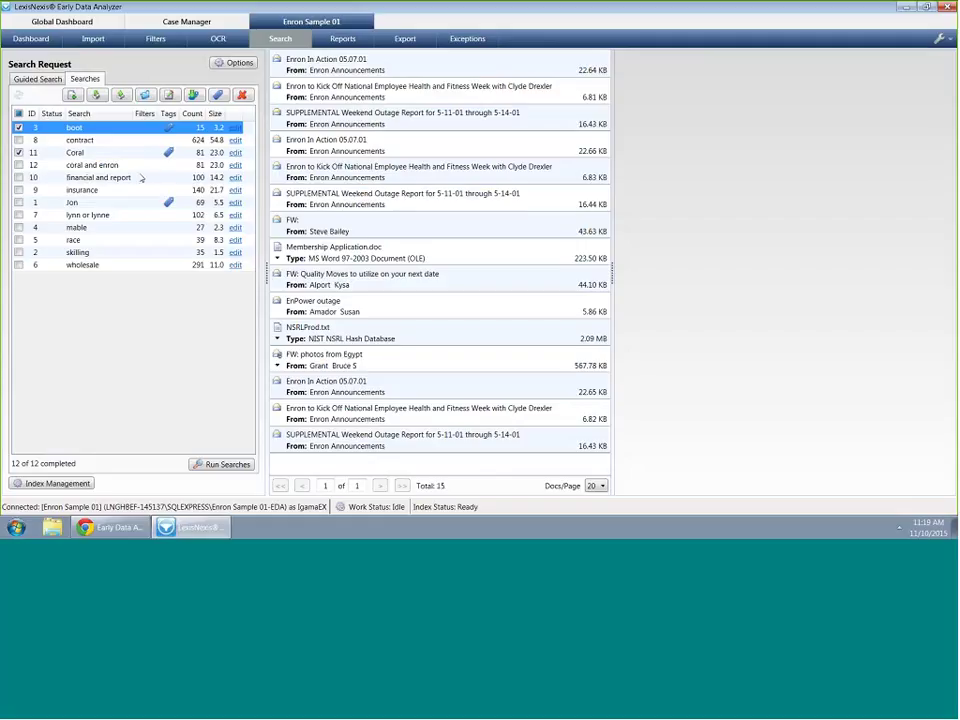
# Delete Native Export under Manage Exports and set up a new LAW Direct export type
pyautogui.click(405, 39)
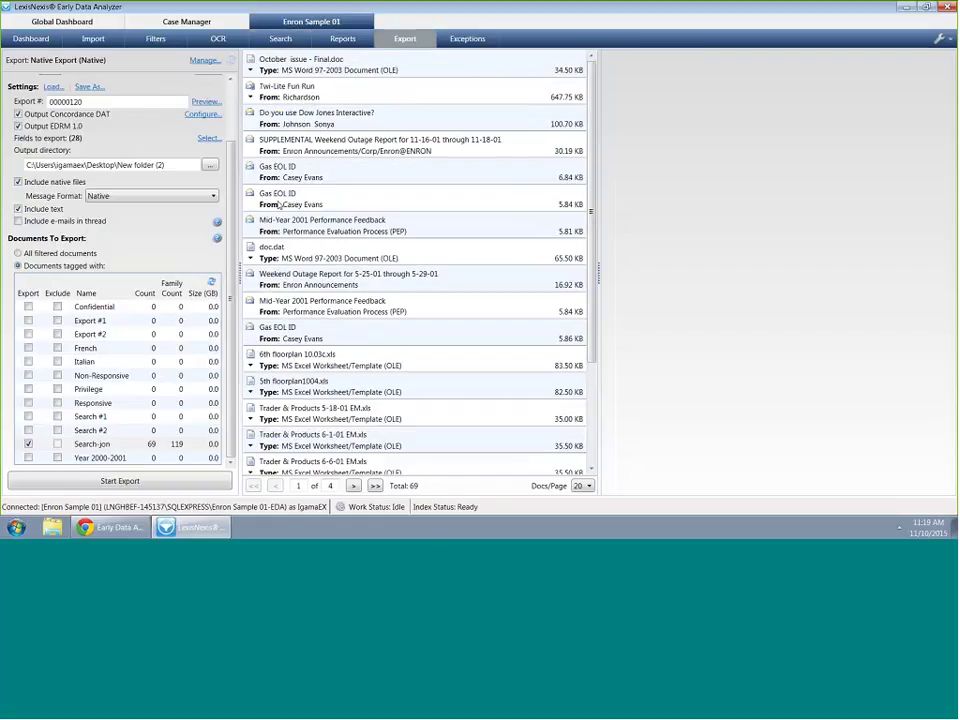
pyautogui.click(205, 60)
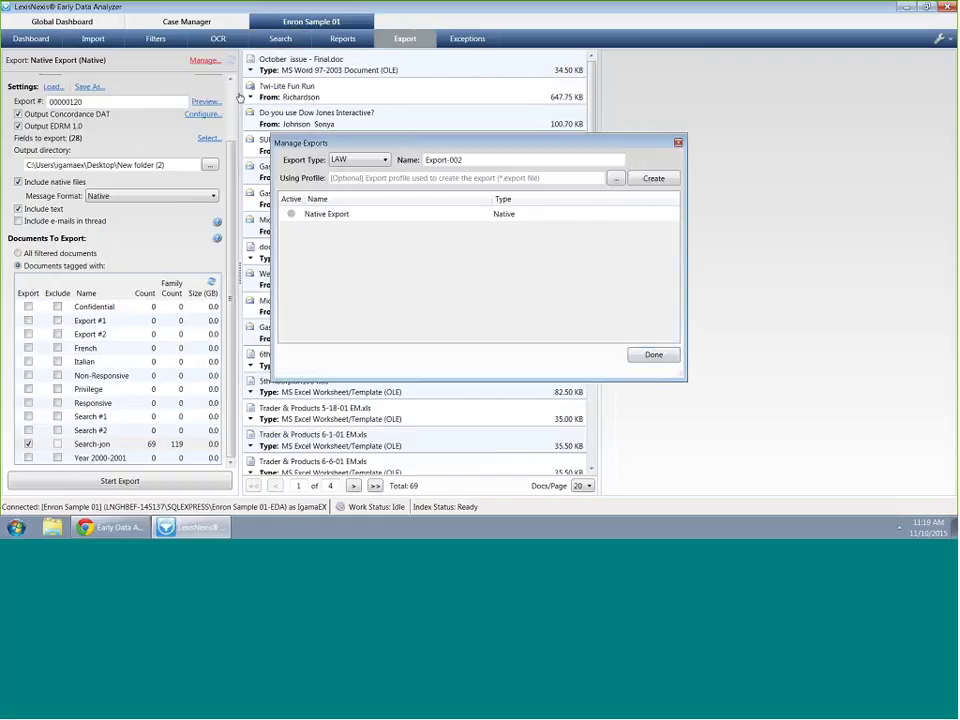
pyautogui.press('Delete')
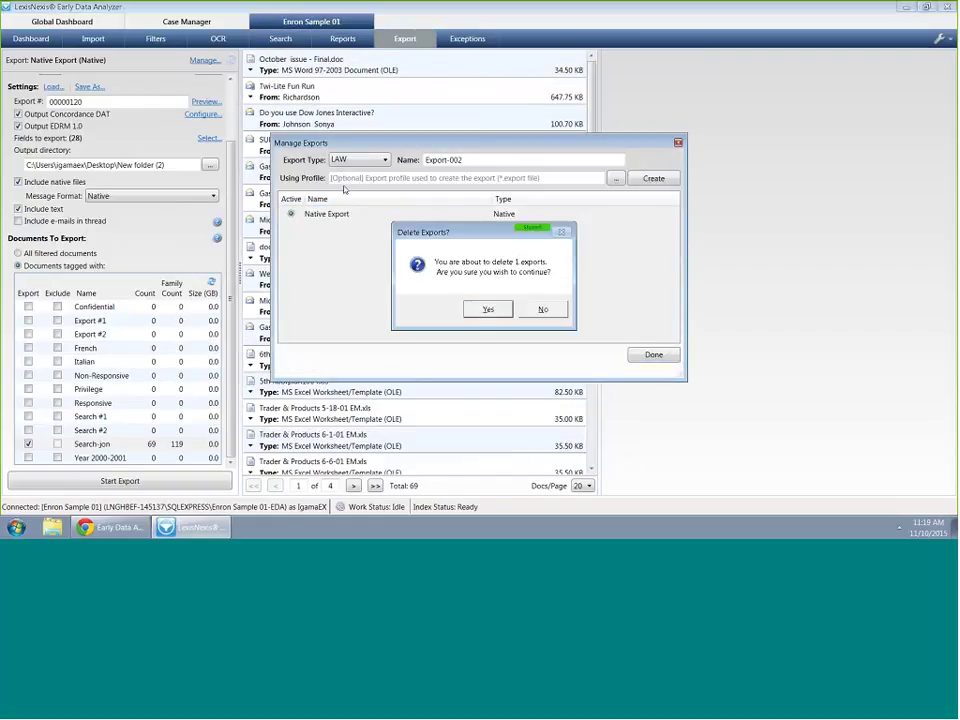
pyautogui.press('Return')
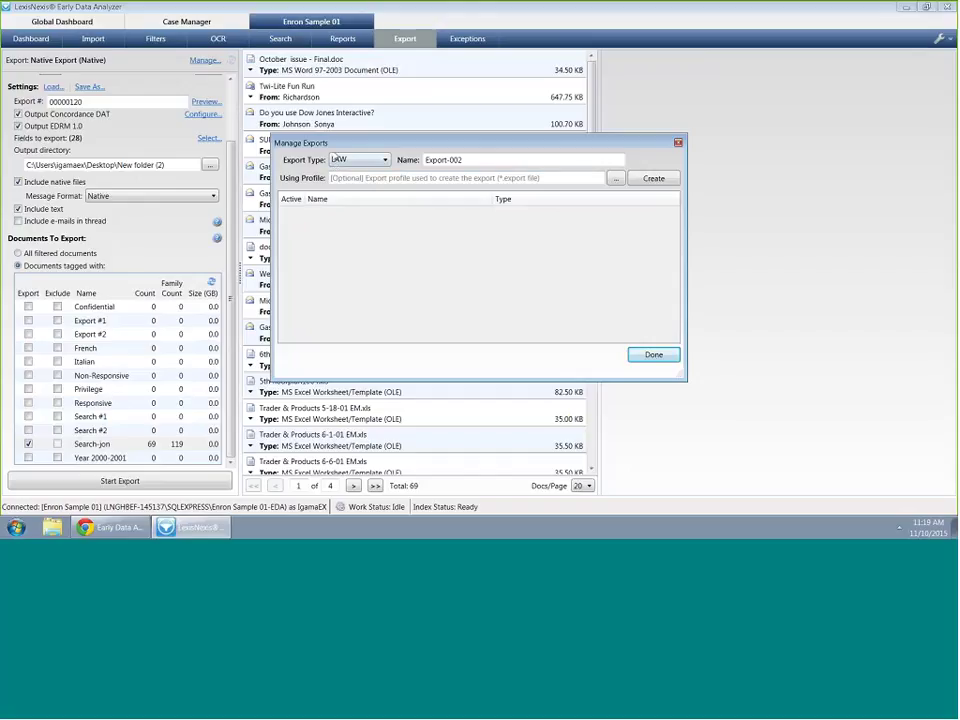
pyautogui.click(376, 162)
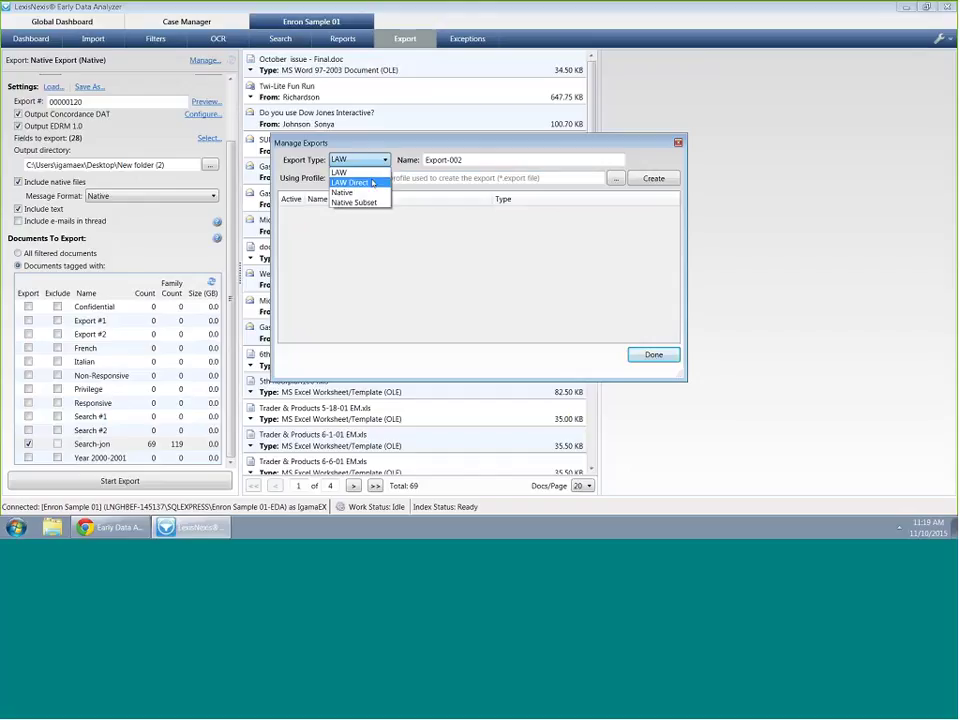
pyautogui.click(350, 182)
pyautogui.click(668, 355)
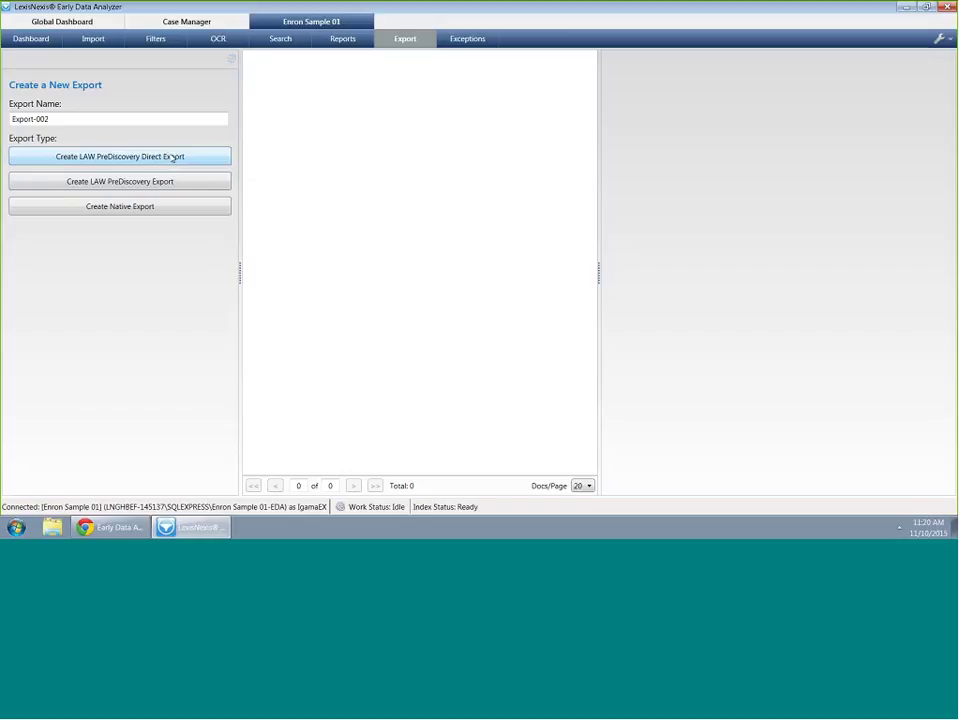
# Name the export 'LAW Direct Export' and create it as a LAW PreDiscovery Direct export
pyautogui.tripleClick(162, 123)
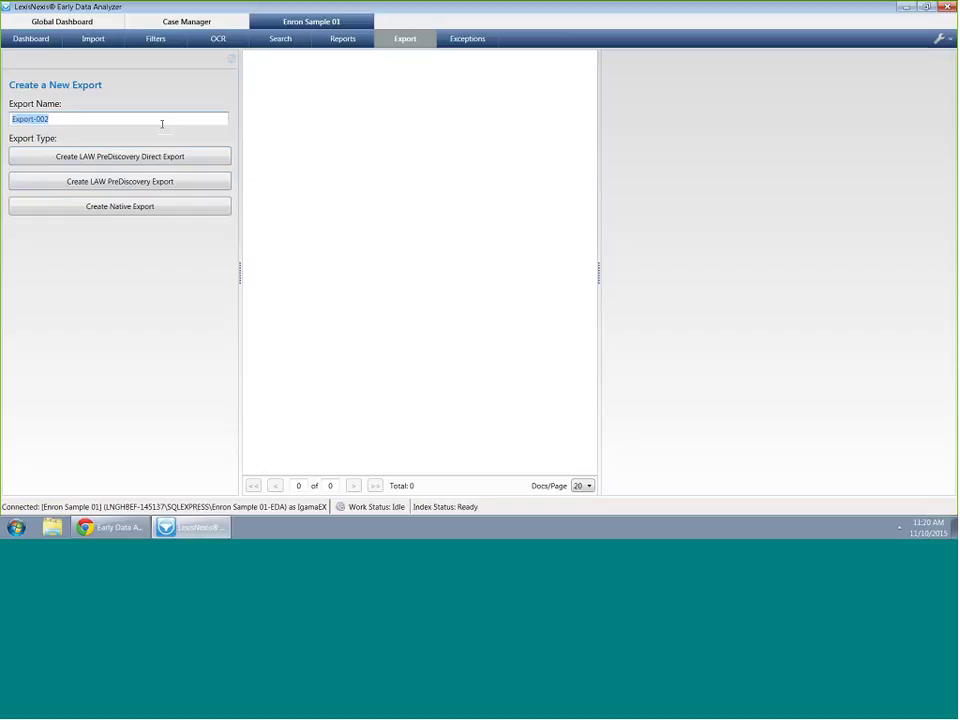
pyautogui.write('Law Direct')
pyautogui.press('BackSpace')
pyautogui.press('BackSpace')
pyautogui.press('BackSpace')
pyautogui.press('BackSpace')
pyautogui.press('BackSpace')
pyautogui.press('BackSpace')
pyautogui.press('BackSpace')
pyautogui.press('BackSpace')
pyautogui.press('BackSpace')
pyautogui.press('BackSpace')
pyautogui.write('LAW Direct Export')
pyautogui.click(188, 156)
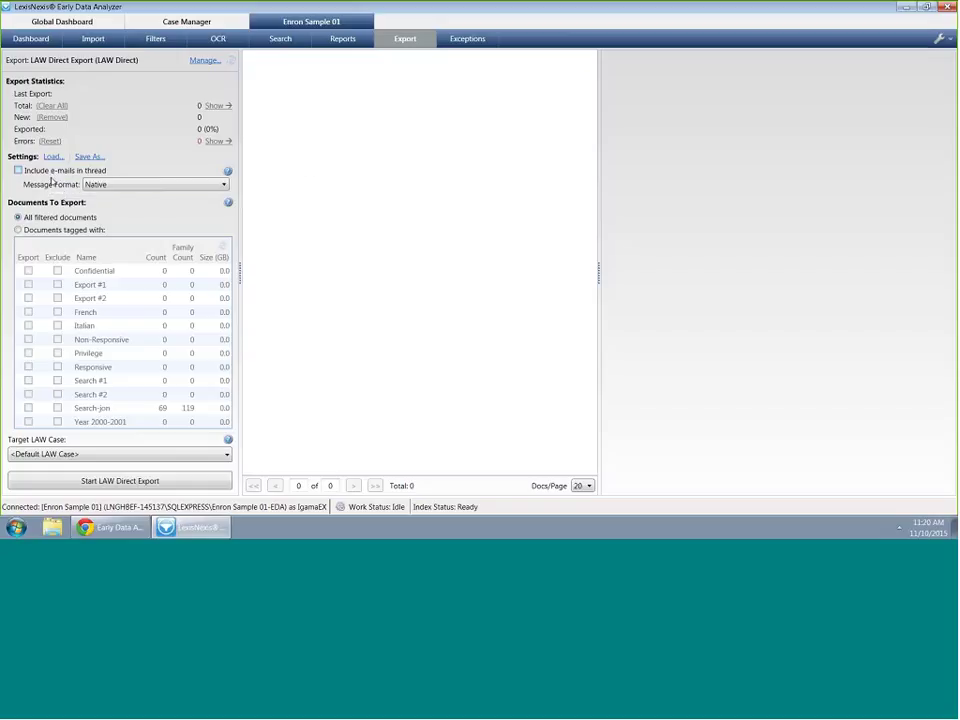
# Keep Native message format and export only the 95 documents tagged Export #1
pyautogui.click(160, 184)
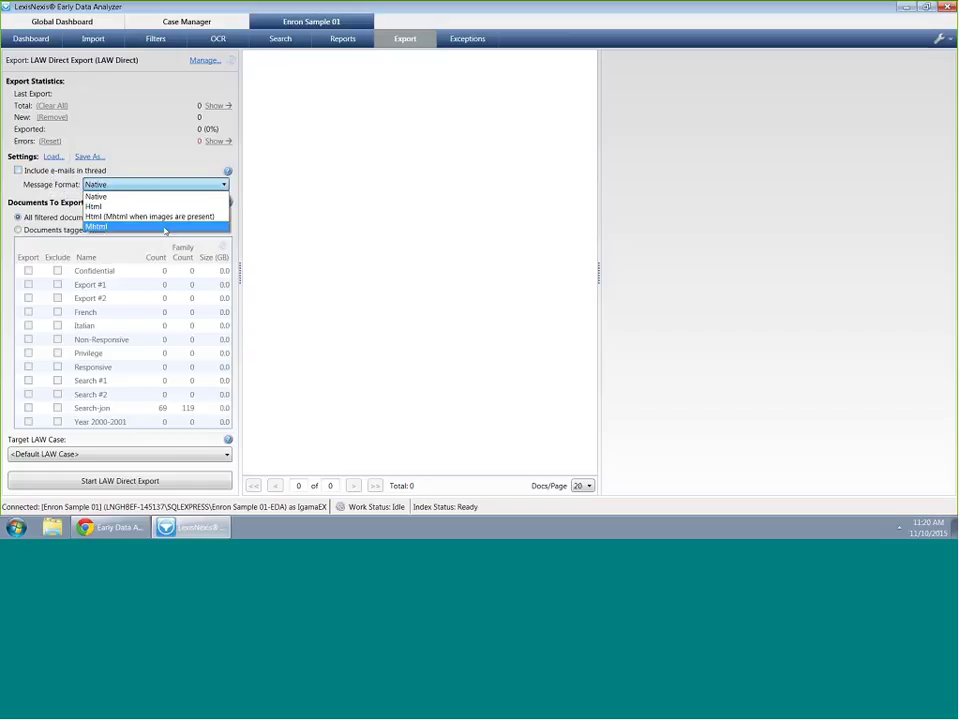
pyautogui.click(167, 196)
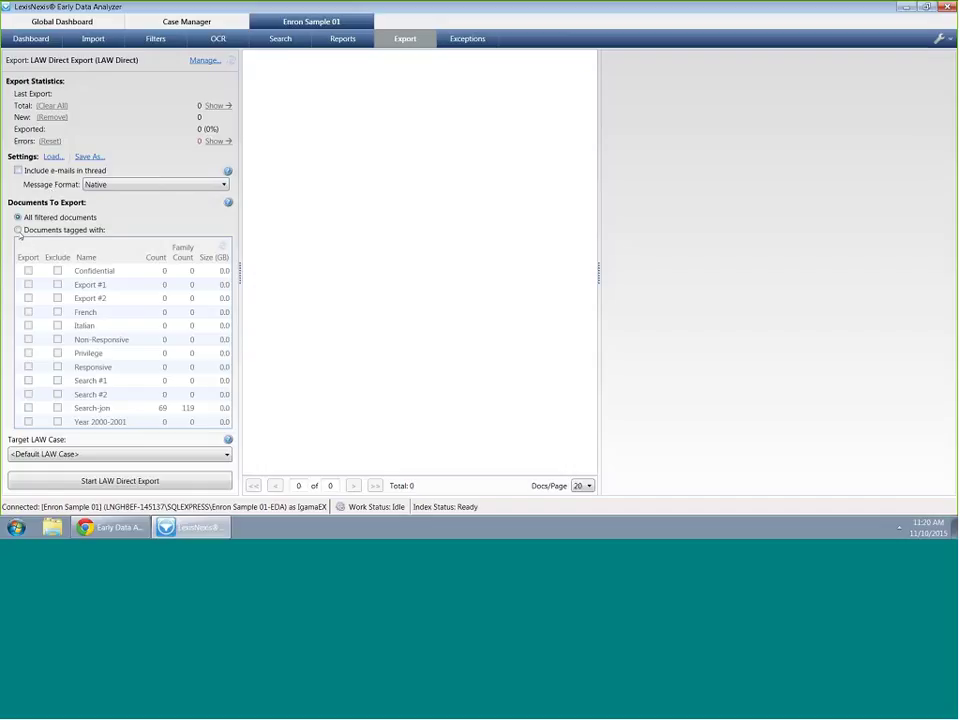
pyautogui.click(44, 232)
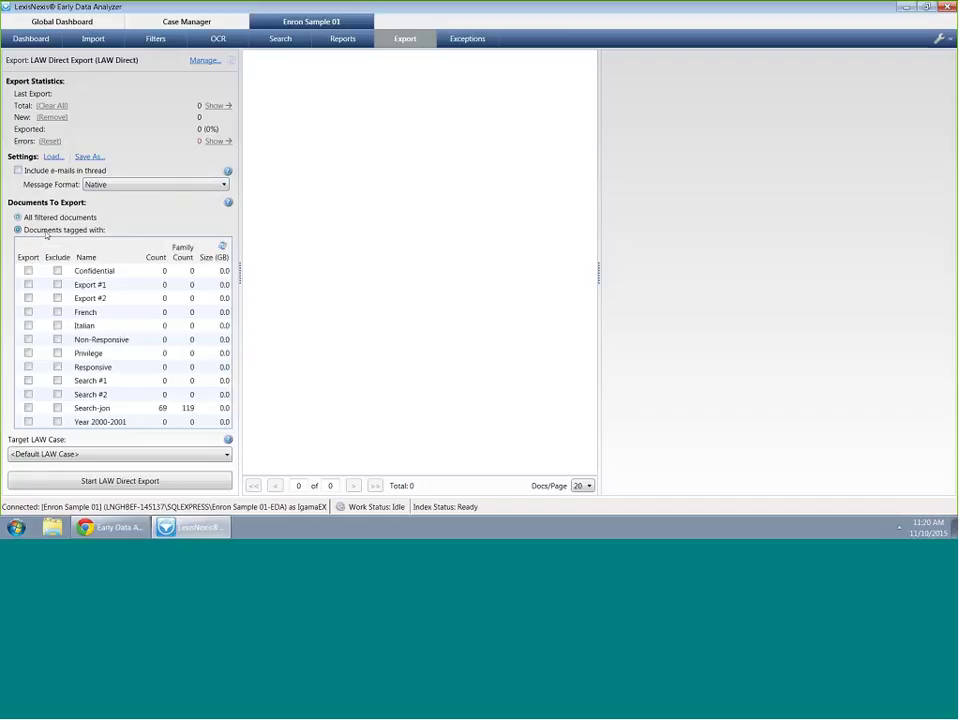
pyautogui.click(223, 246)
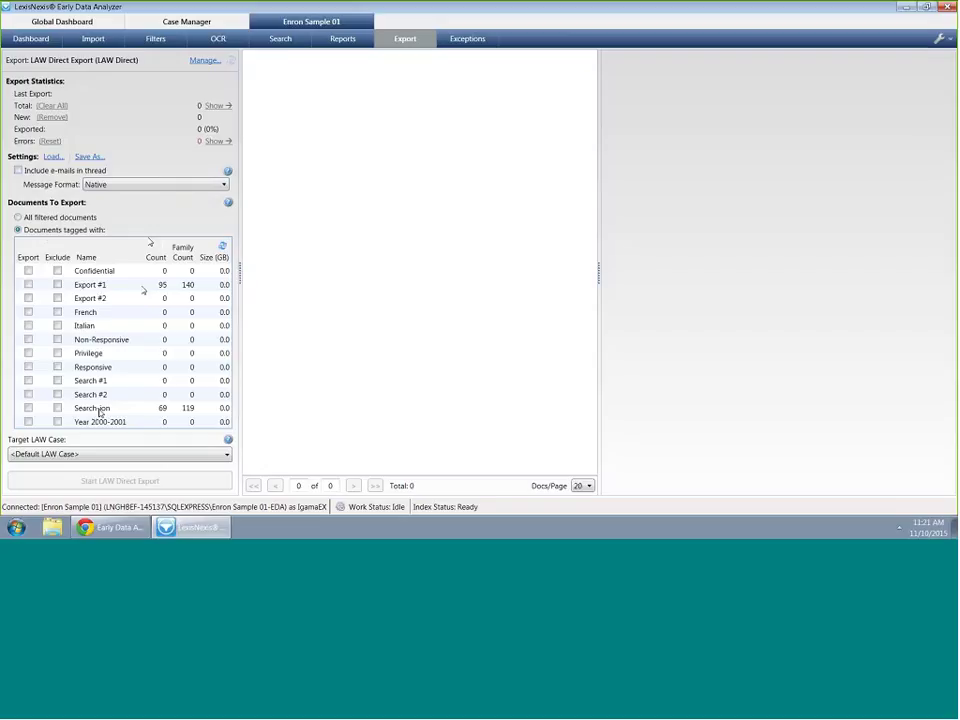
pyautogui.click(132, 284)
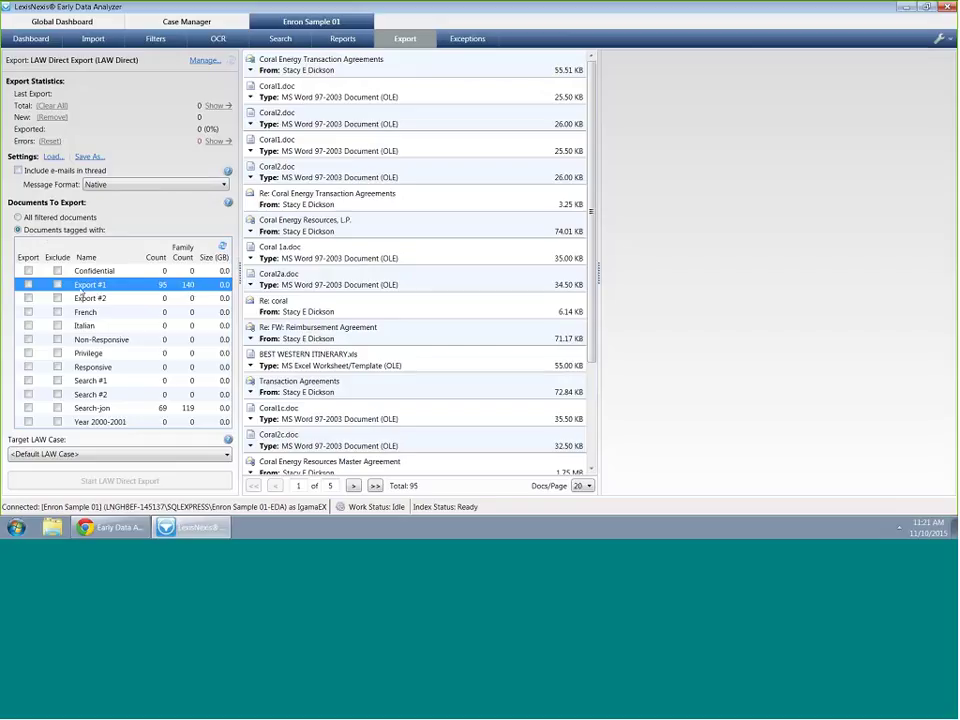
pyautogui.click(28, 284)
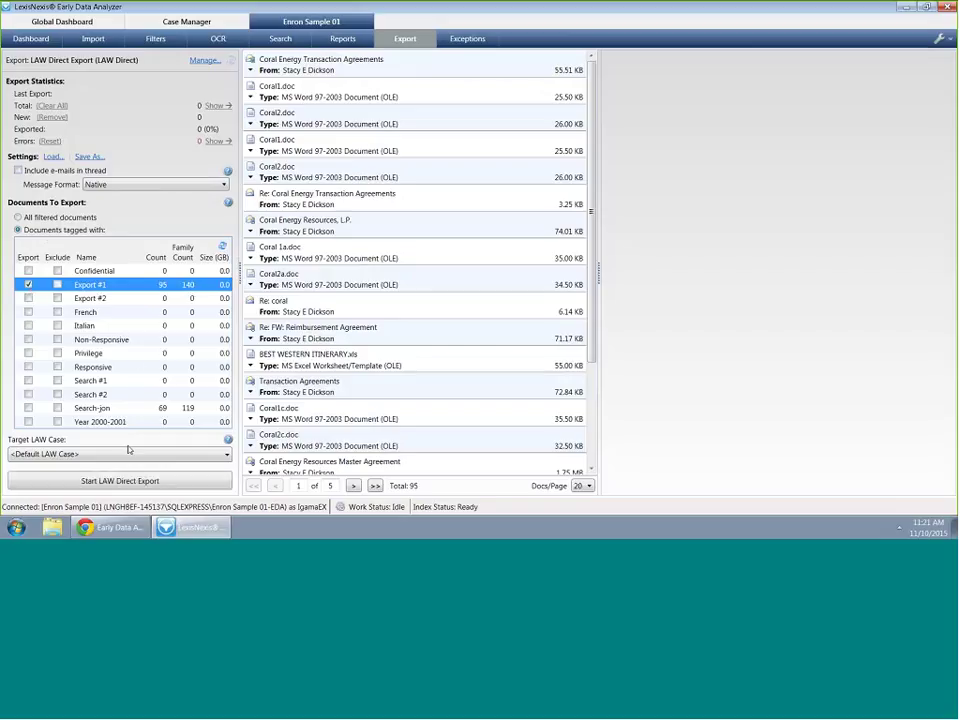
pyautogui.click(227, 455)
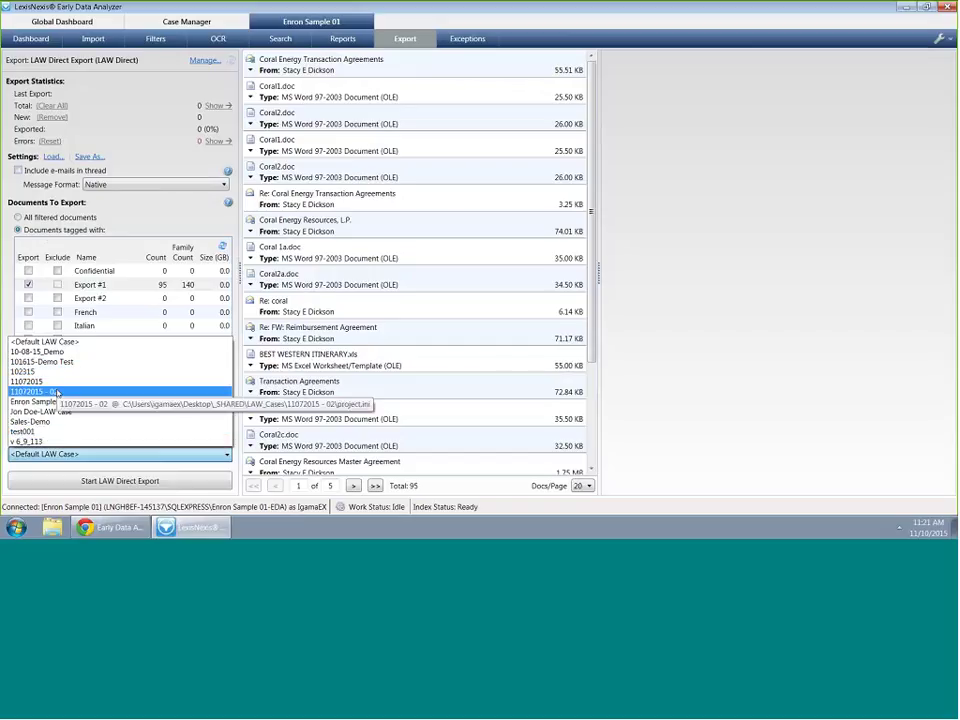
# Check the Enron Sample 01 case settings and environment options, closing both without changes
pyautogui.click(390, 259)
pyautogui.click(940, 41)
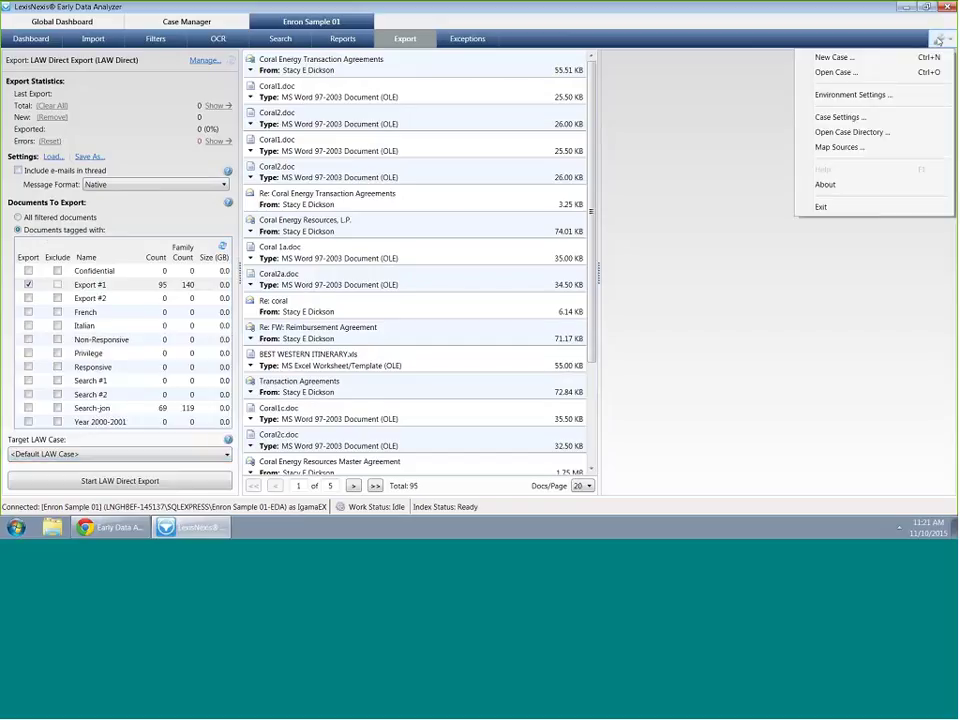
pyautogui.click(866, 118)
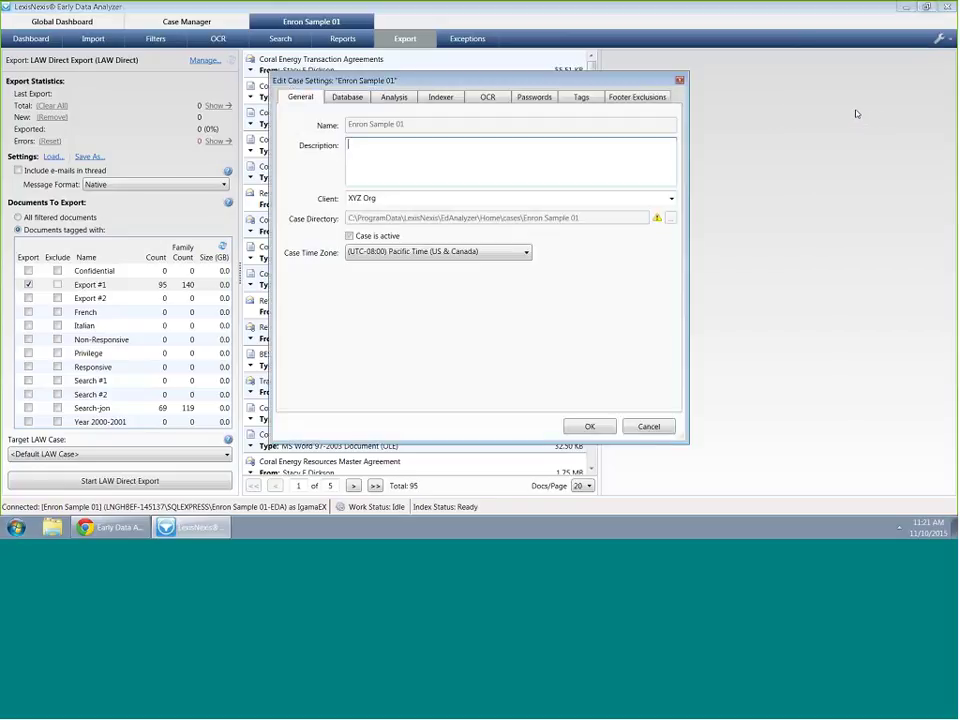
pyautogui.click(679, 80)
pyautogui.click(942, 41)
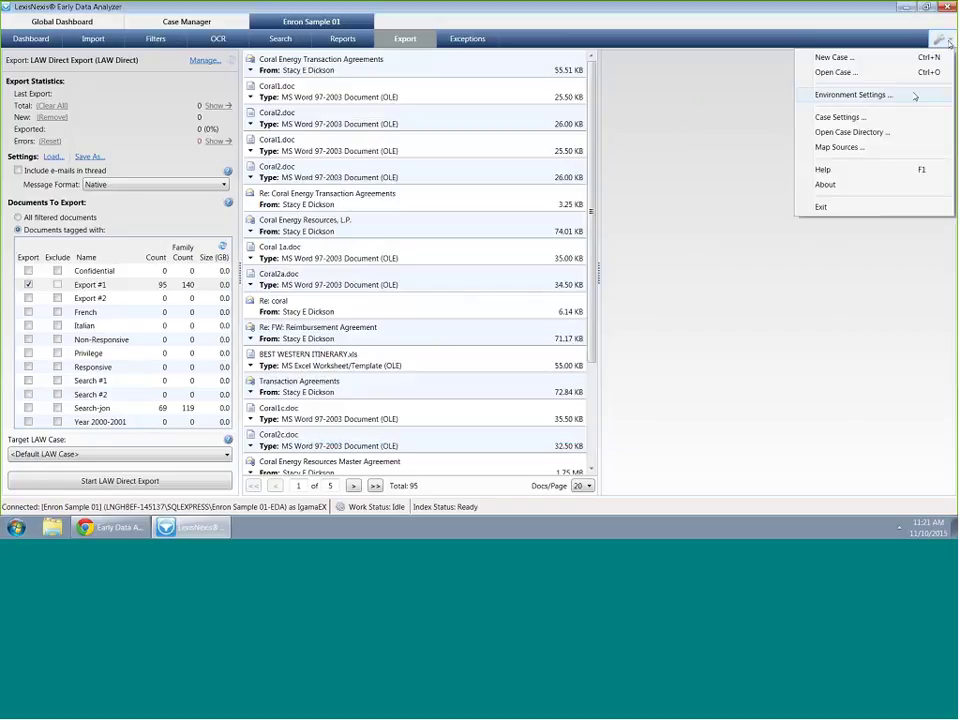
pyautogui.click(853, 95)
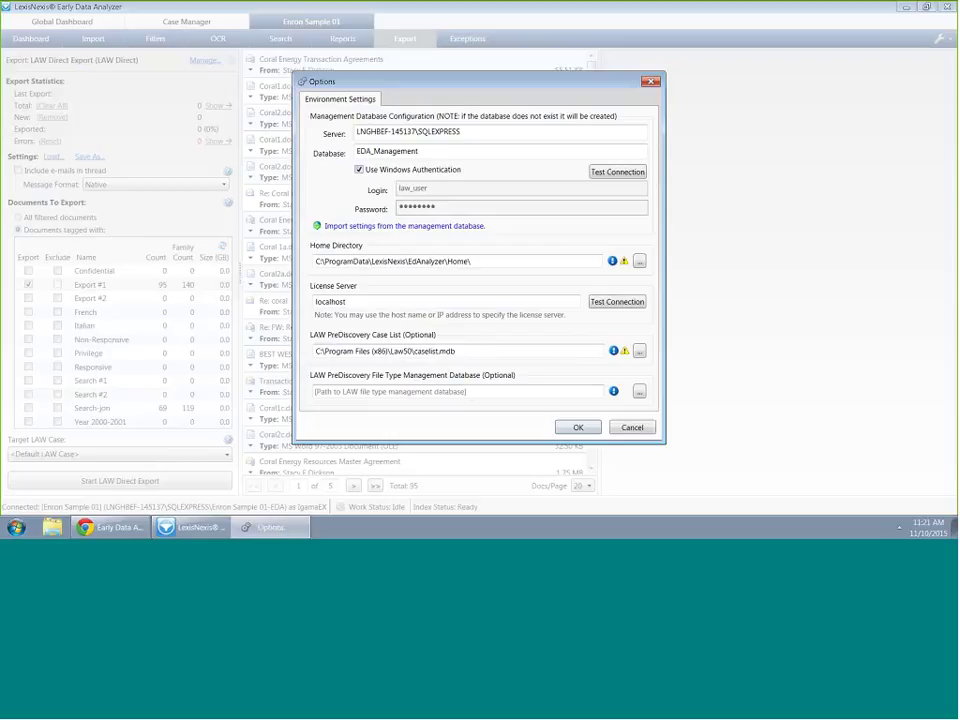
pyautogui.click(463, 390)
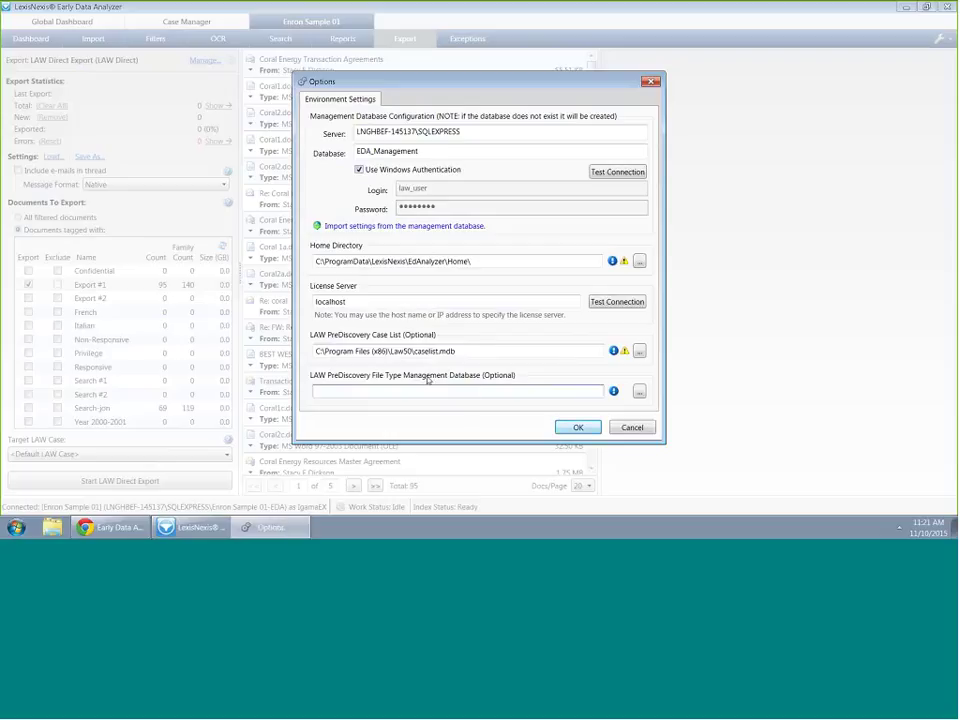
pyautogui.click(633, 428)
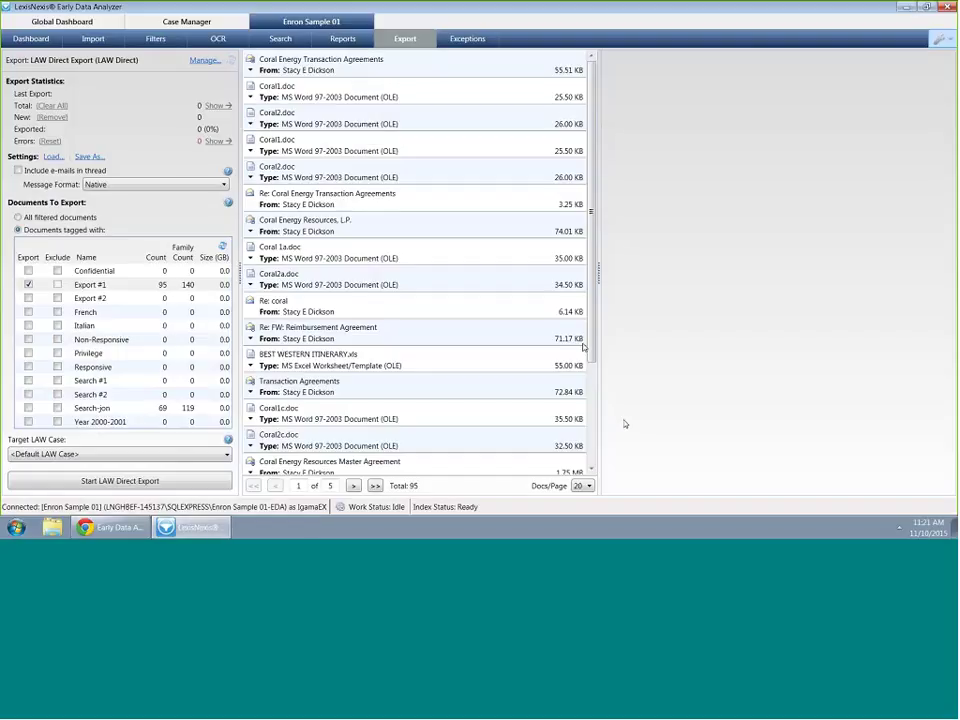
# Keep <Default LAW Case> as target and start the LAW Direct export
pyautogui.click(172, 459)
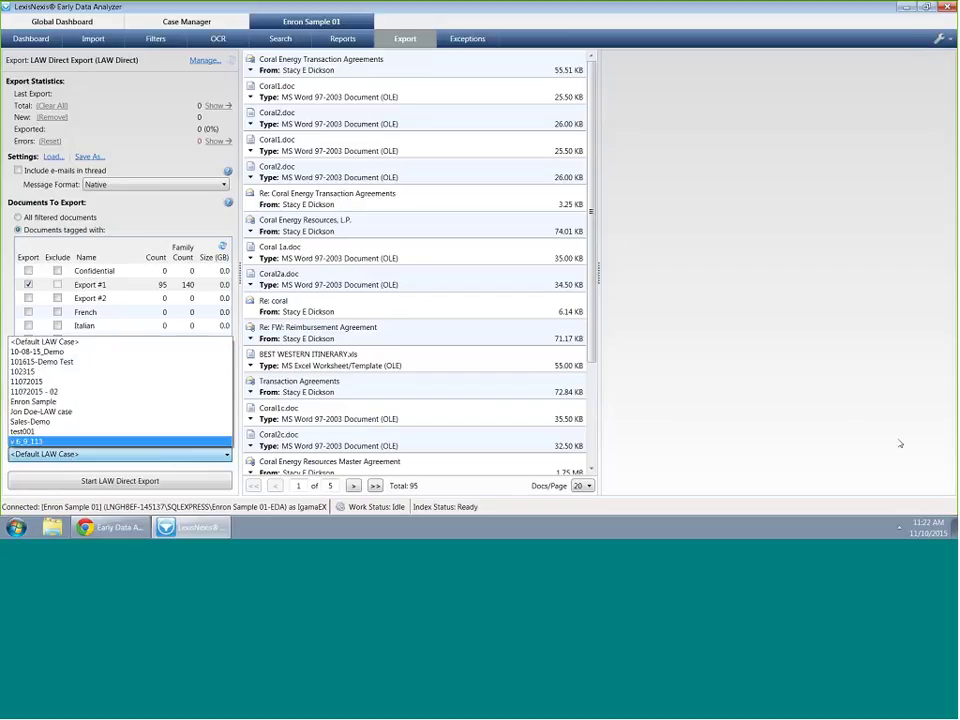
pyautogui.click(199, 454)
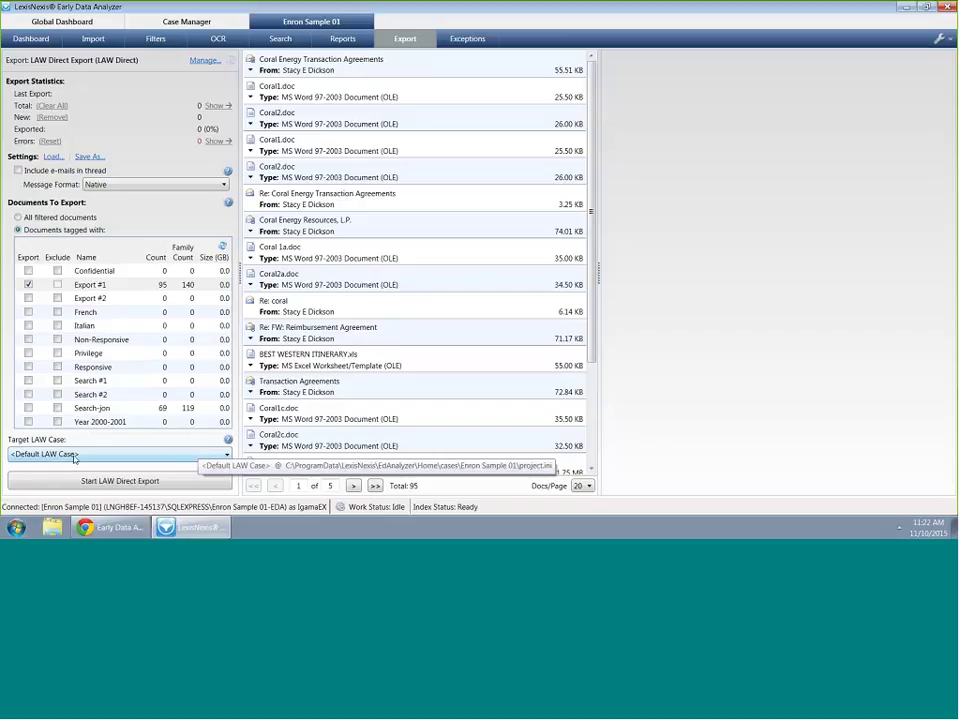
pyautogui.press('Tab')
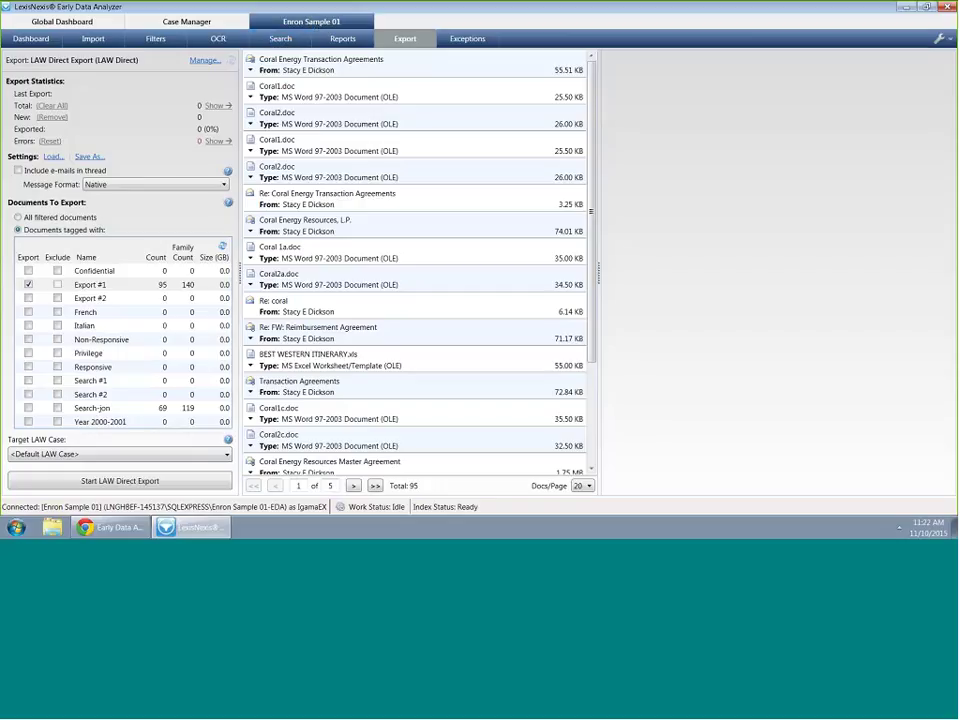
pyautogui.click(141, 483)
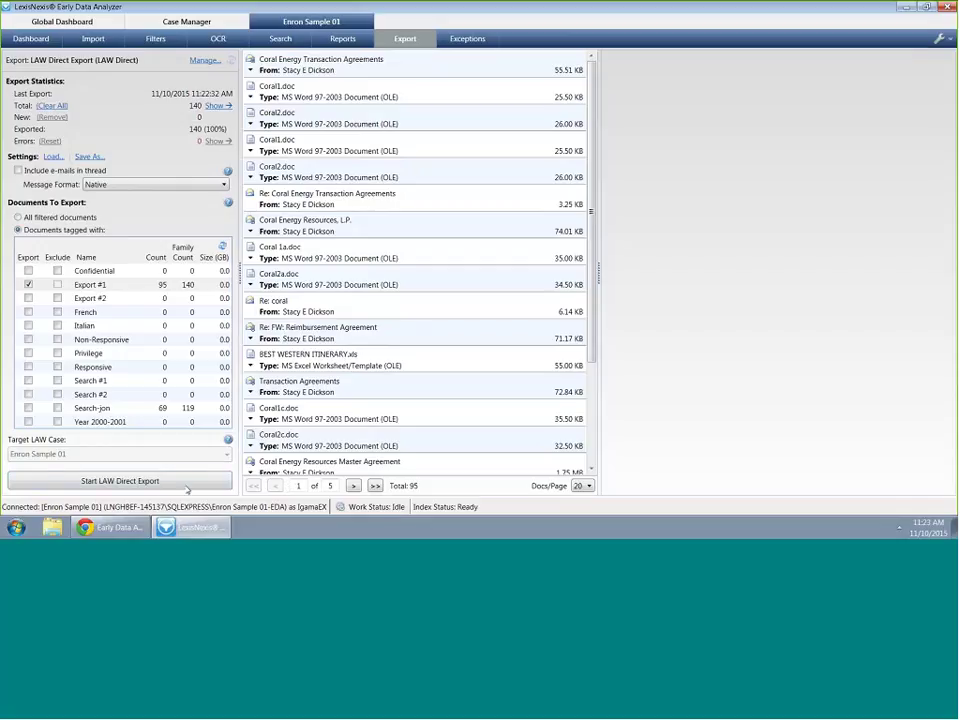
# Finish exporting all 140 documents, then launch LAW PreDiscovery and accept the Profile Manager
pyautogui.click(157, 481)
pyautogui.moveTo(136, 533)
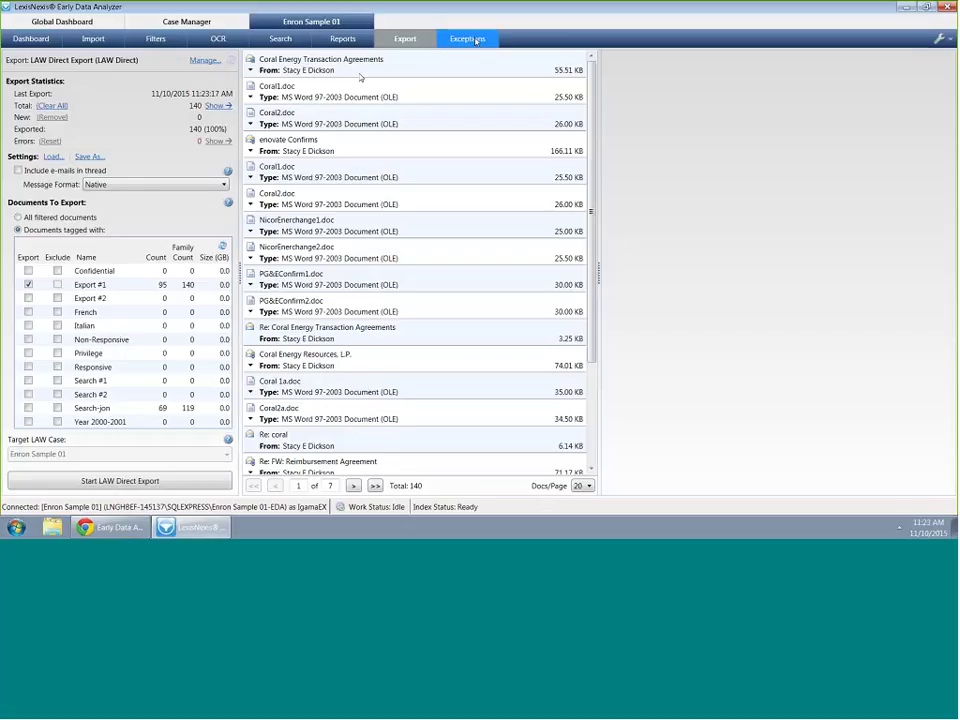
pyautogui.click(28, 524)
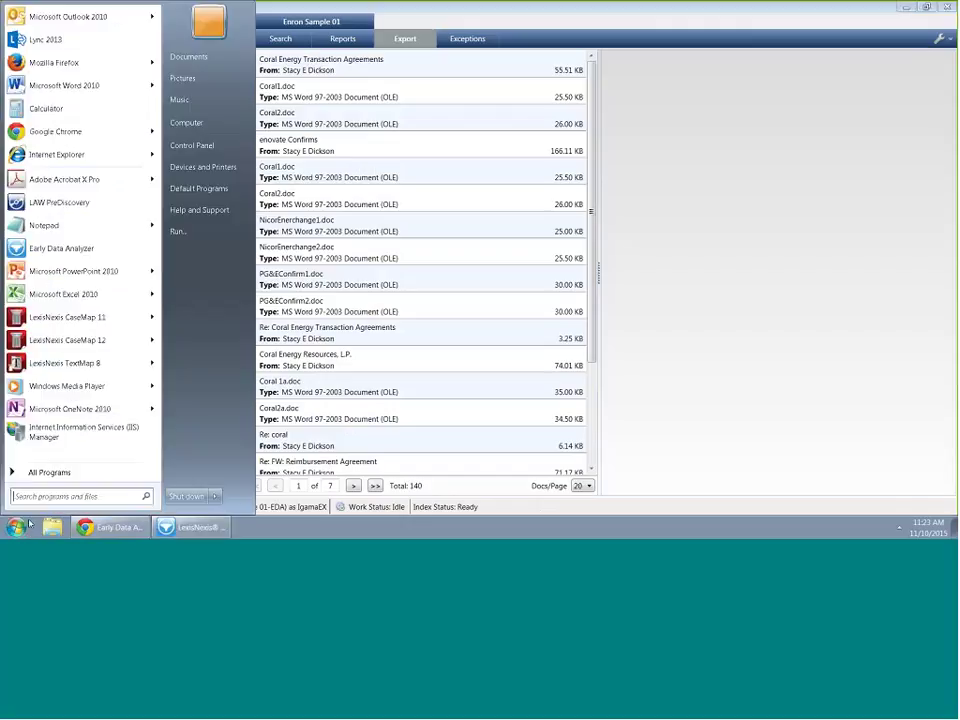
pyautogui.click(100, 204)
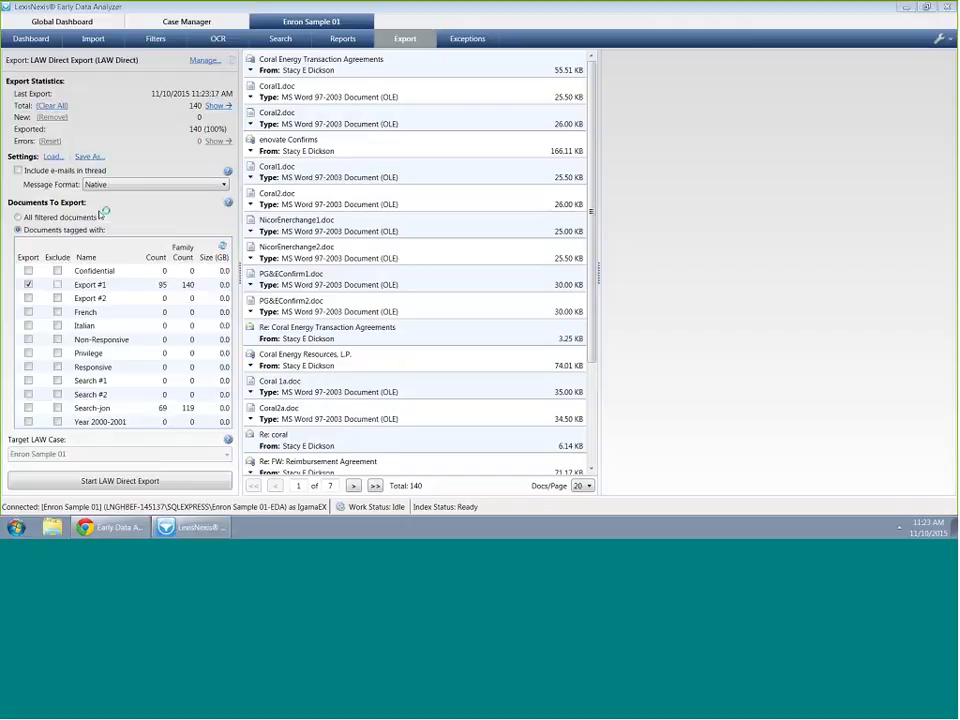
pyautogui.click(524, 377)
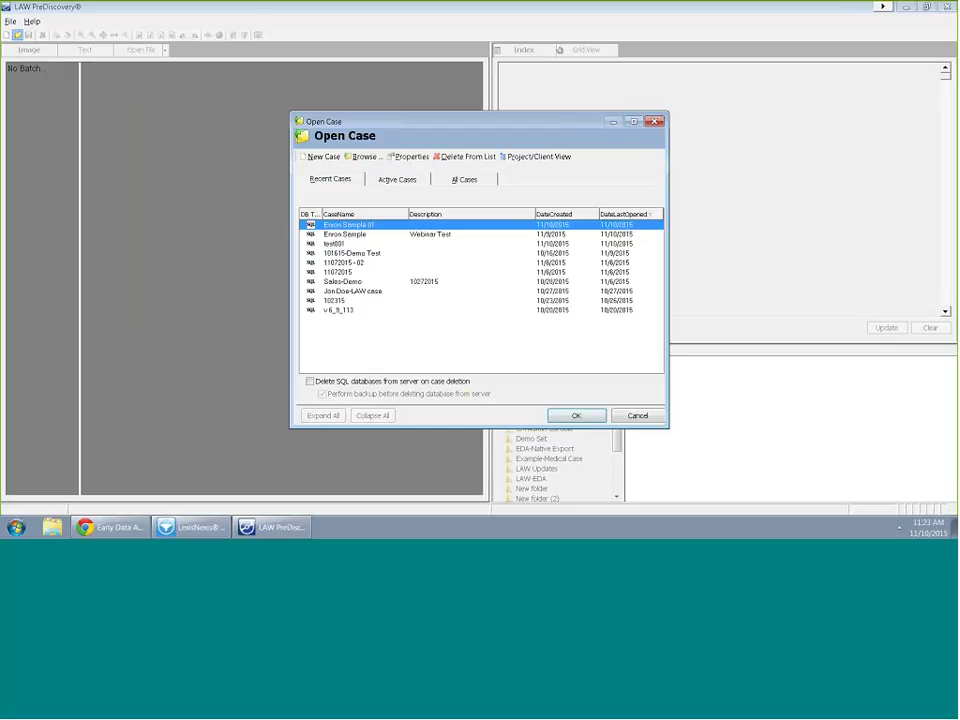
# Open the Enron Sample 01 case and expand the first custodian's mailbox down to Deleted Items
pyautogui.click(577, 416)
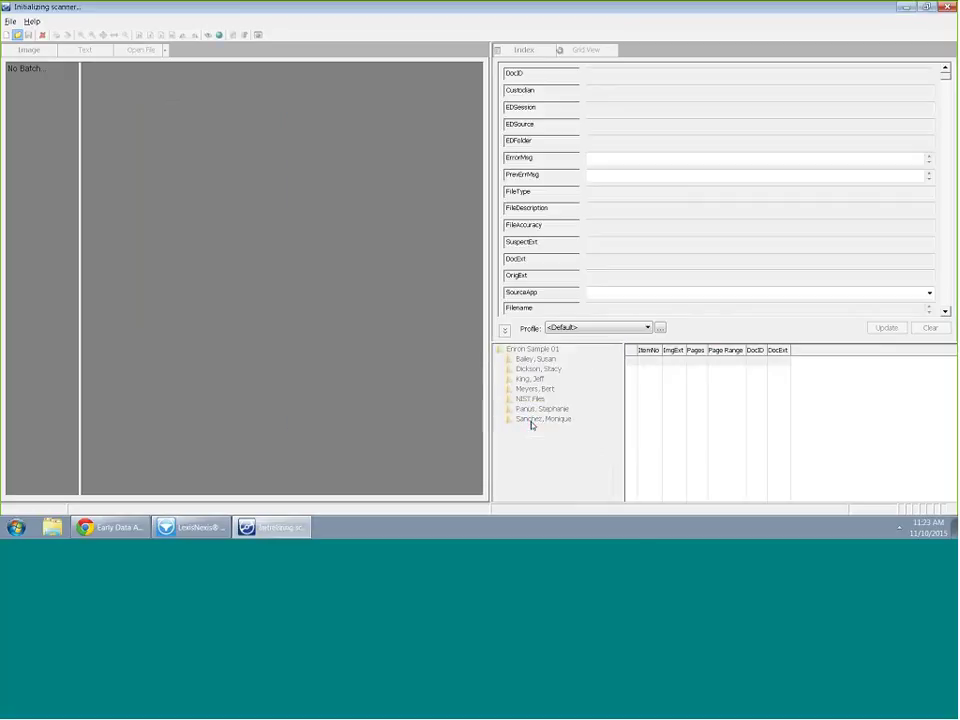
pyautogui.doubleClick(540, 360)
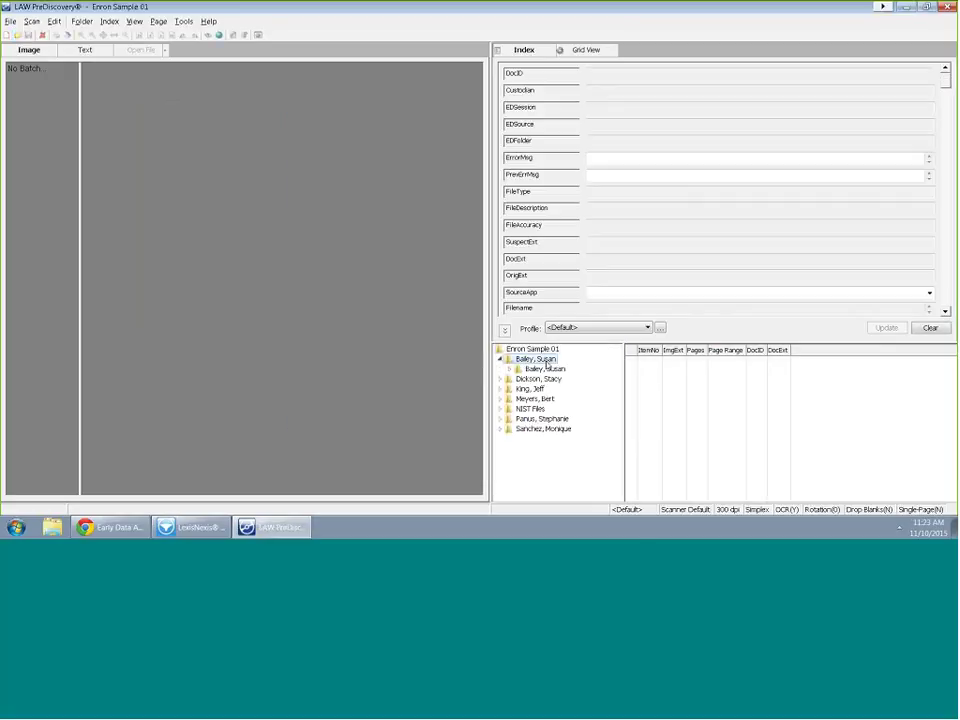
pyautogui.click(546, 369)
pyautogui.doubleClick(549, 369)
pyautogui.doubleClick(563, 379)
pyautogui.doubleClick(563, 389)
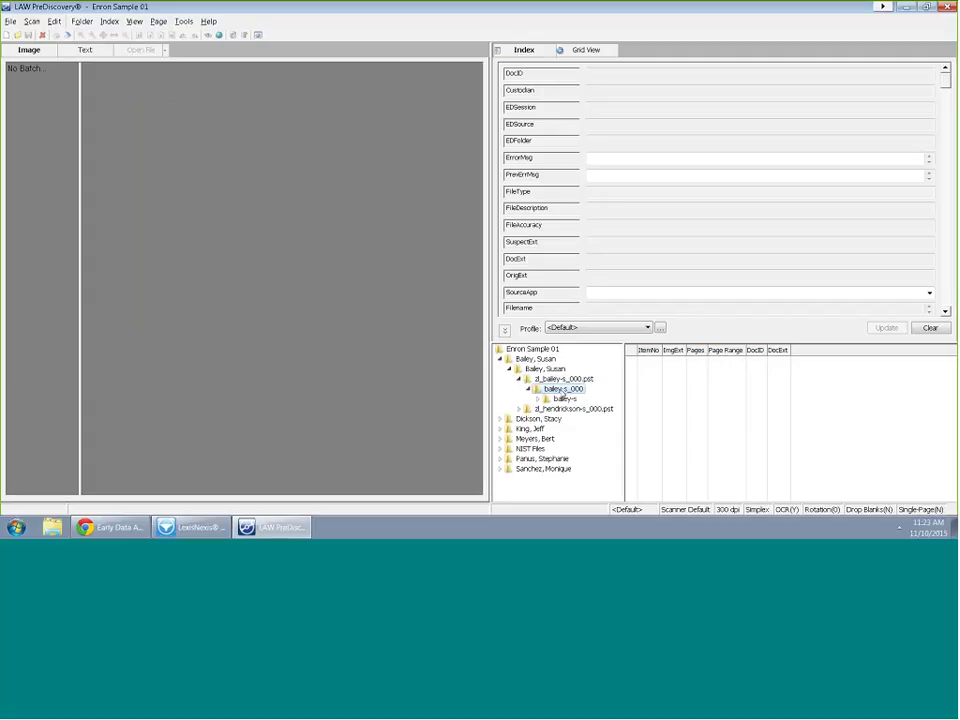
pyautogui.doubleClick(565, 399)
pyautogui.click(583, 409)
# Inspect the first Deleted Items record's index fields, then collapse the tree and query all case records
pyautogui.click(679, 362)
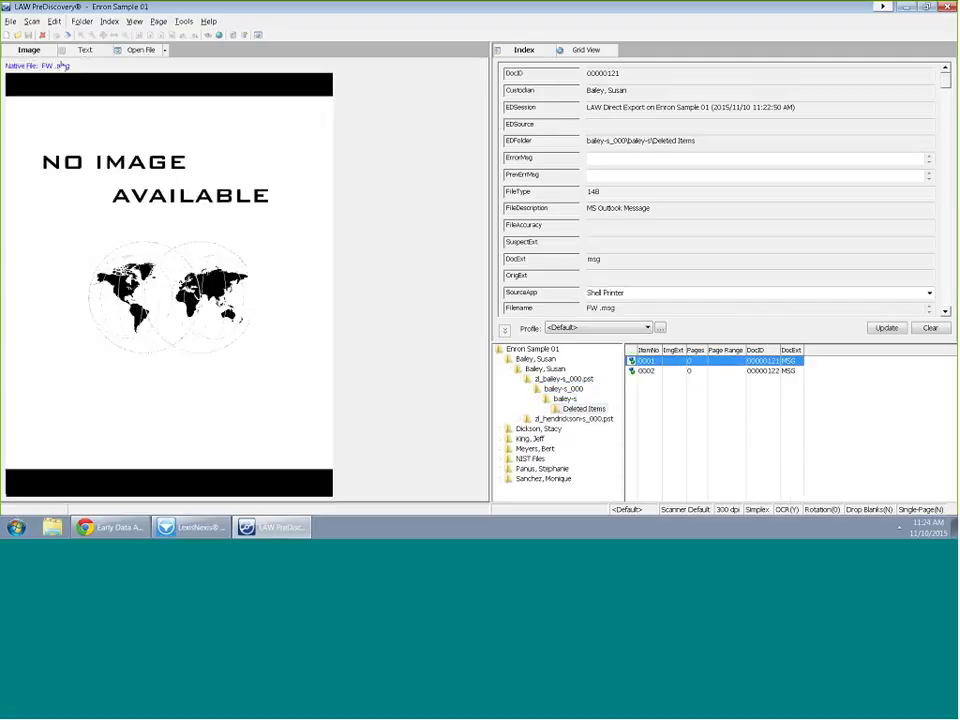
pyautogui.click(945, 87)
pyautogui.moveTo(945, 87); pyautogui.dragTo(947, 300)
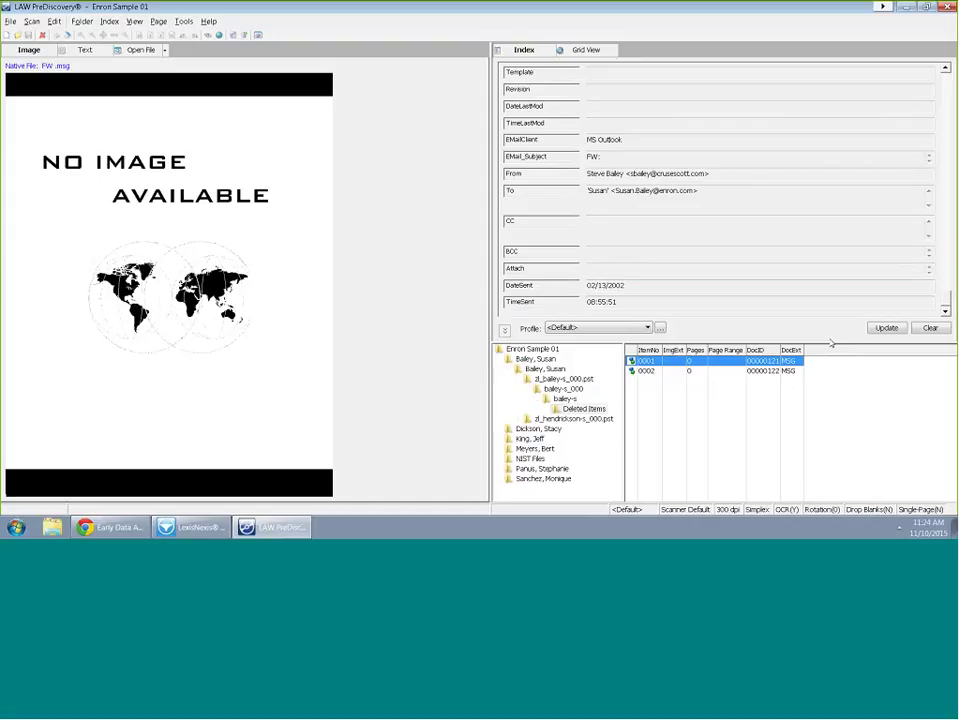
pyautogui.click(501, 358)
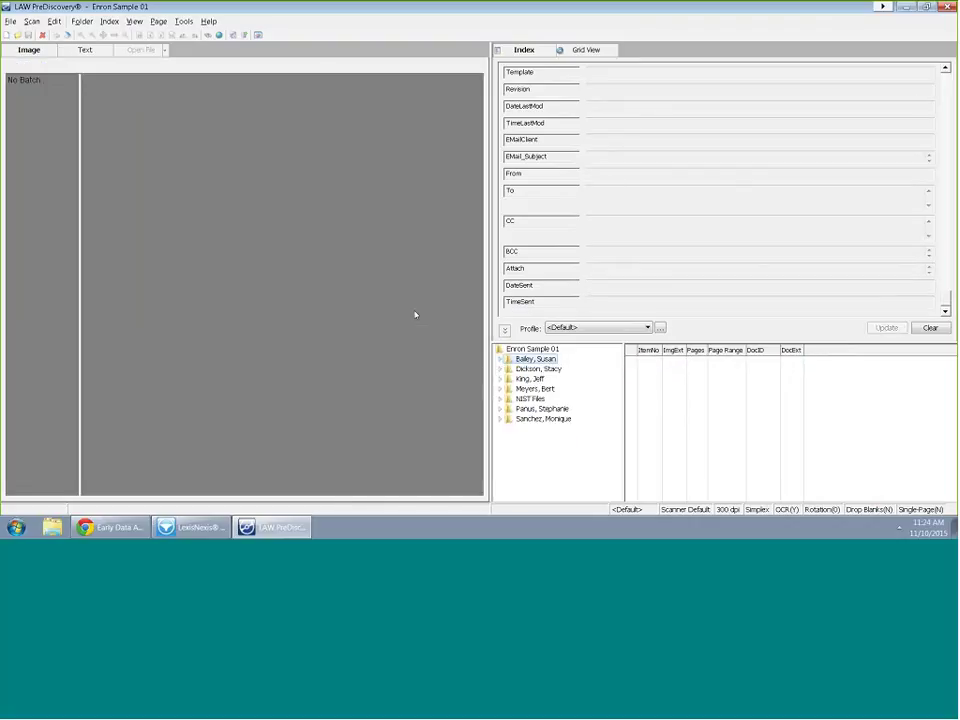
pyautogui.click(219, 35)
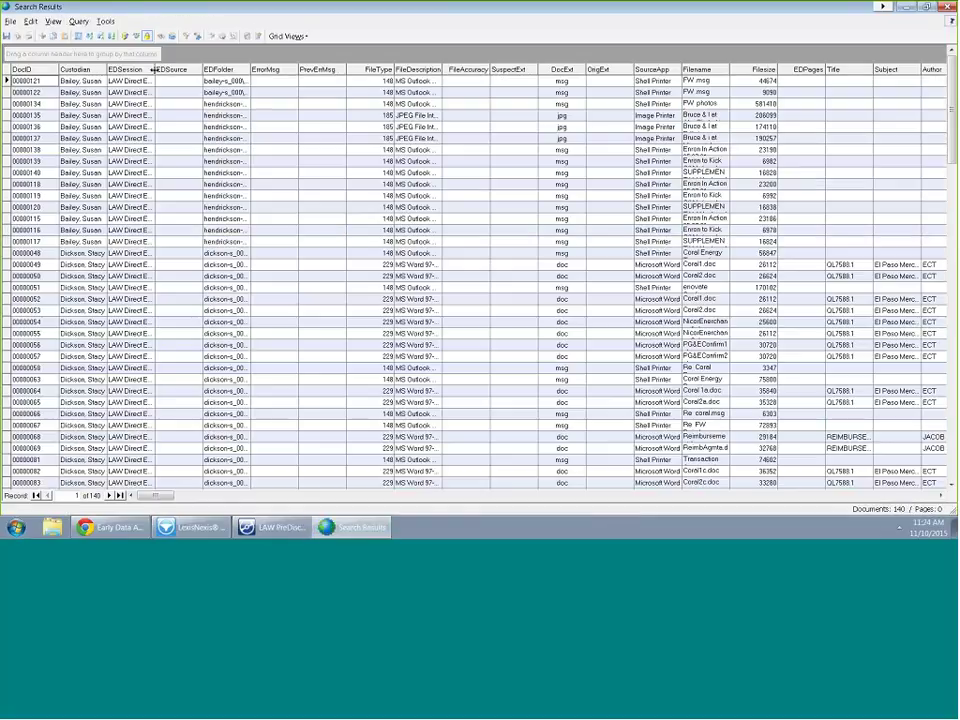
# Widen the EDSession column to read the full LAW Direct Export session label, then close LAW PreDiscovery
pyautogui.moveTo(155, 70); pyautogui.dragTo(318, 70)
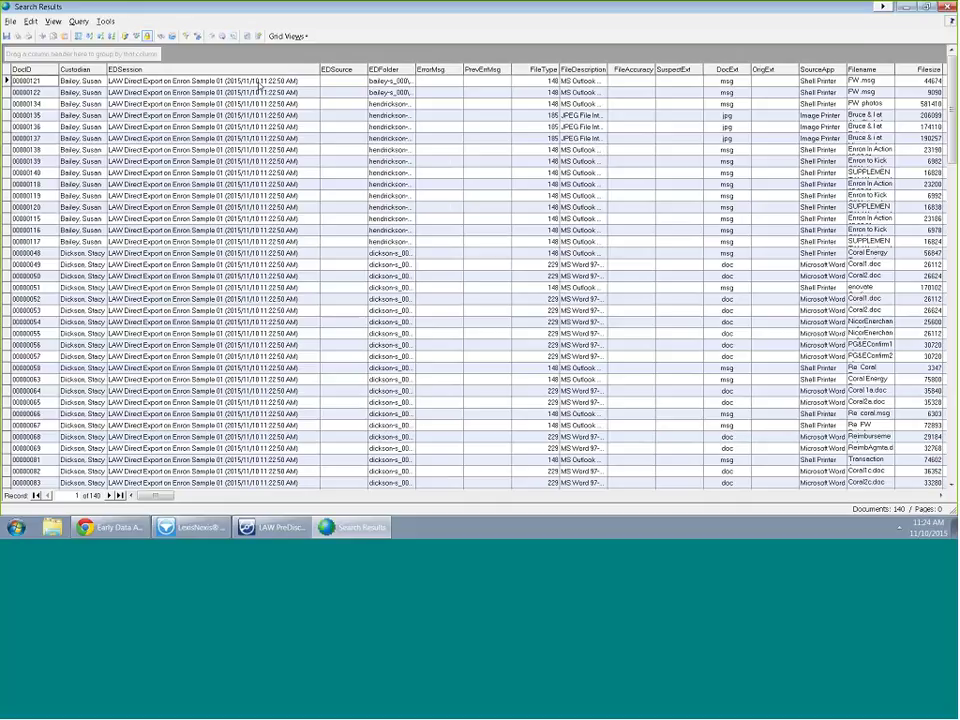
pyautogui.click(185, 86)
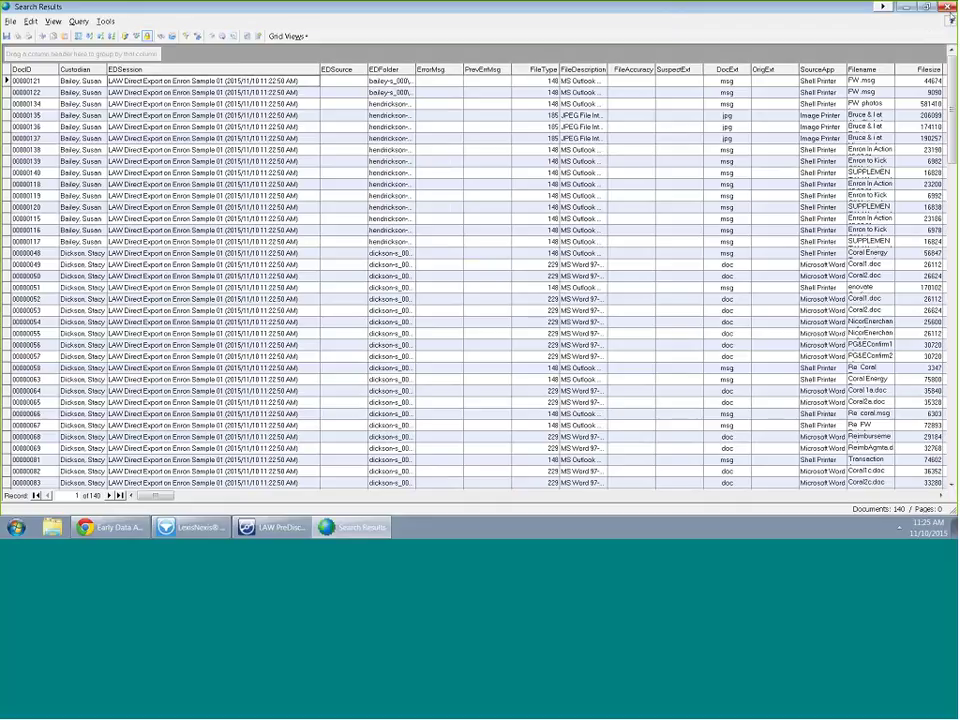
pyautogui.click(946, 7)
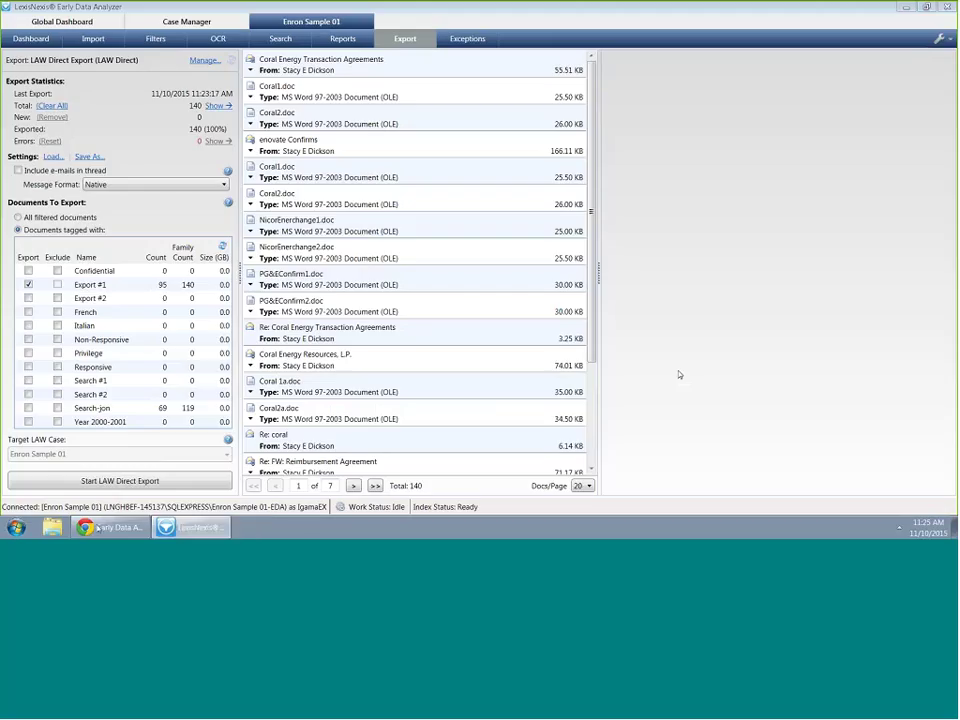
# Return to the web log-on page and sign in with the user name and password
pyautogui.click(112, 527)
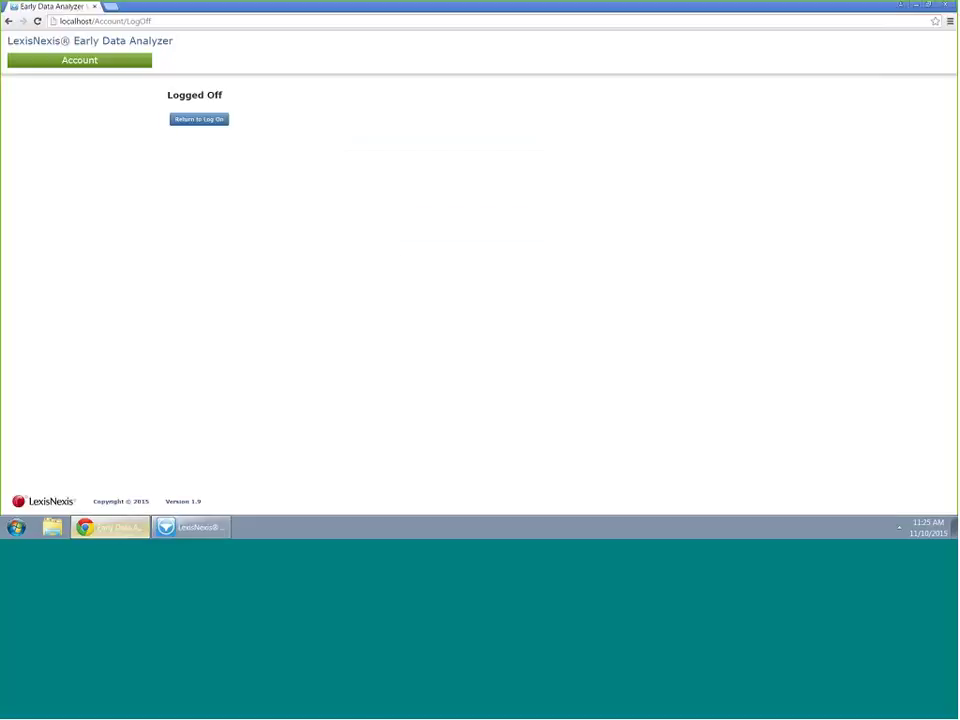
pyautogui.click(196, 120)
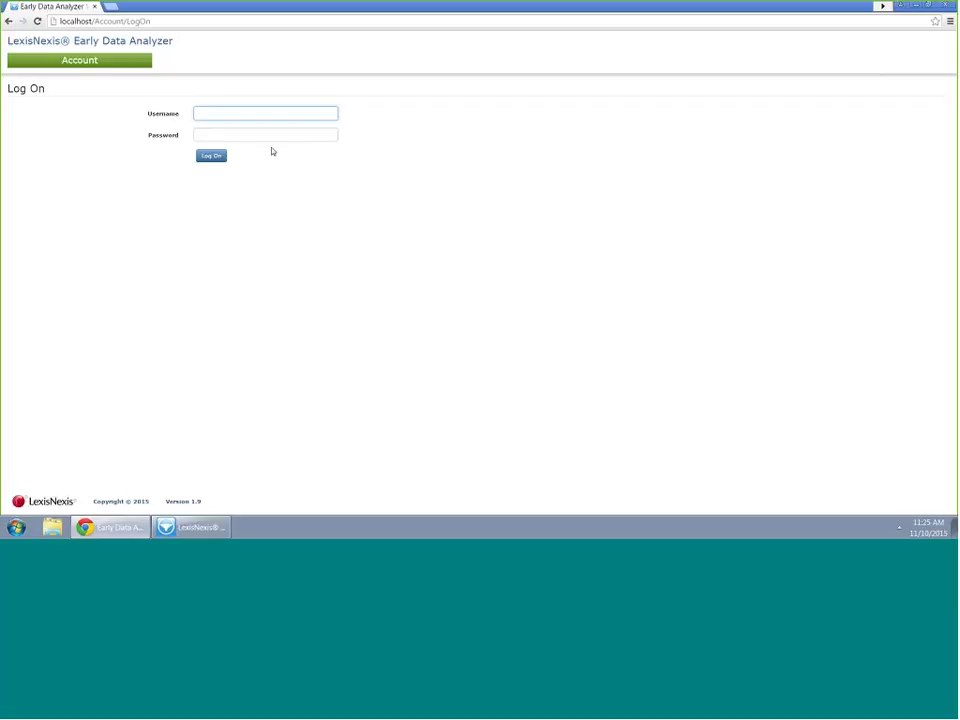
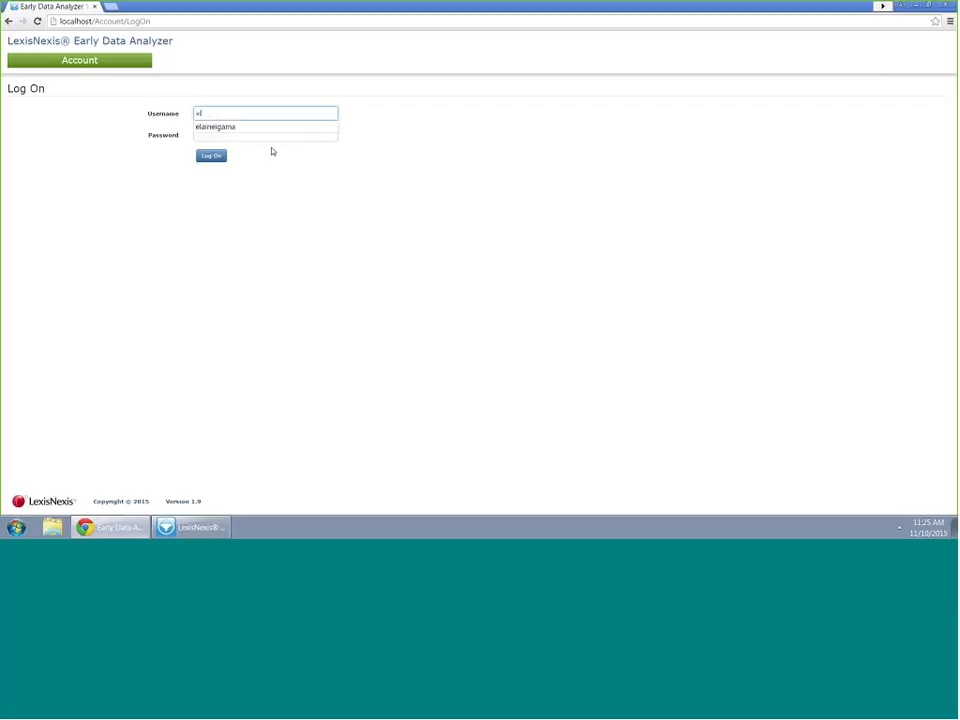
pyautogui.click(266, 134)
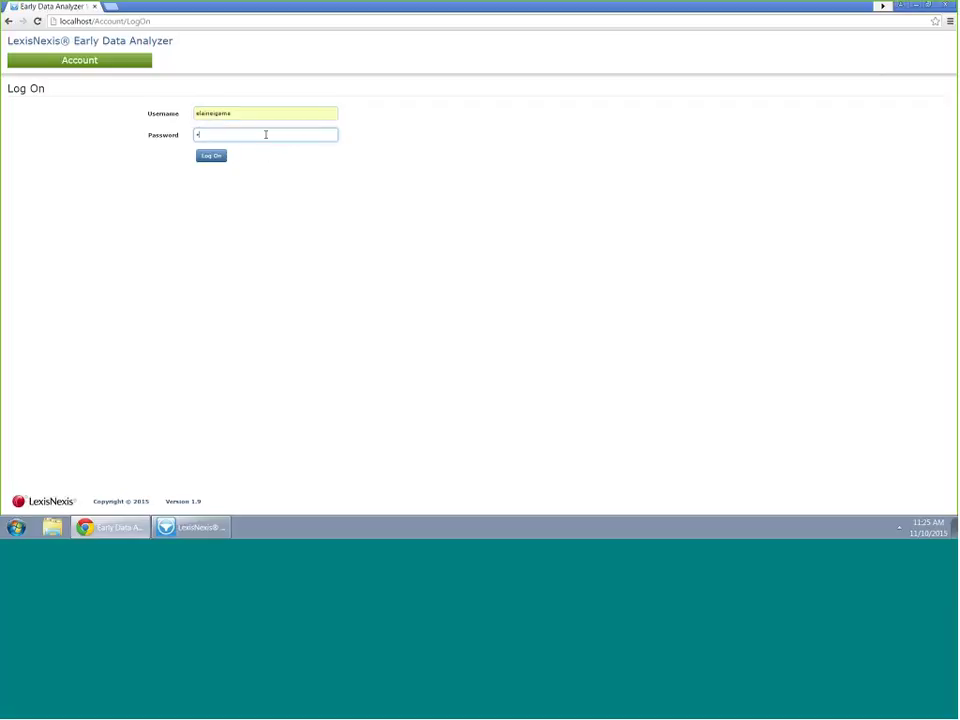
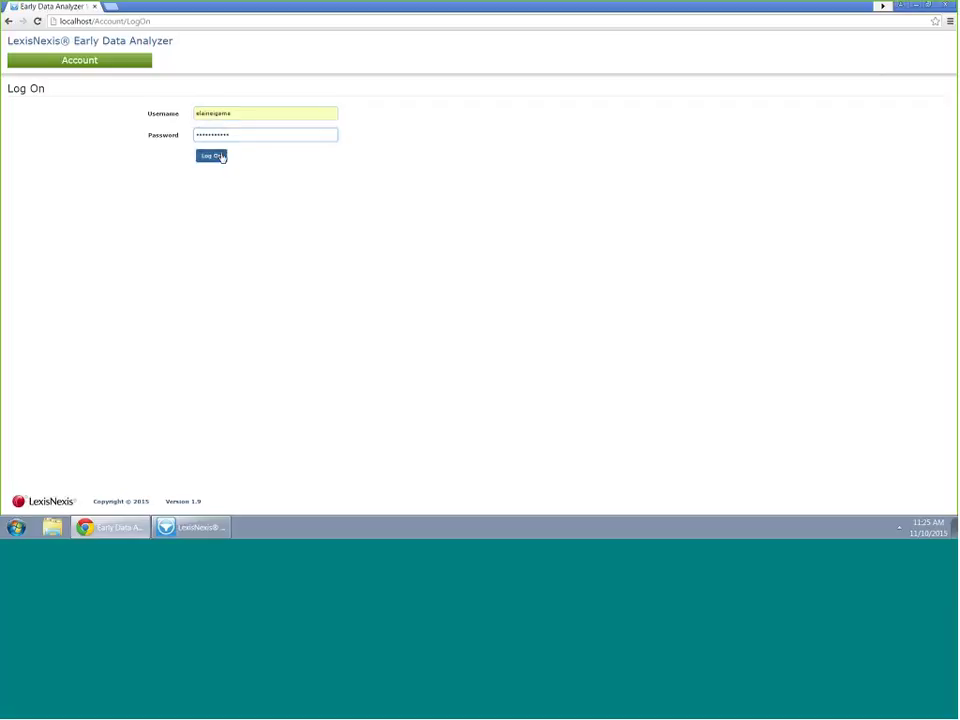
pyautogui.click(222, 157)
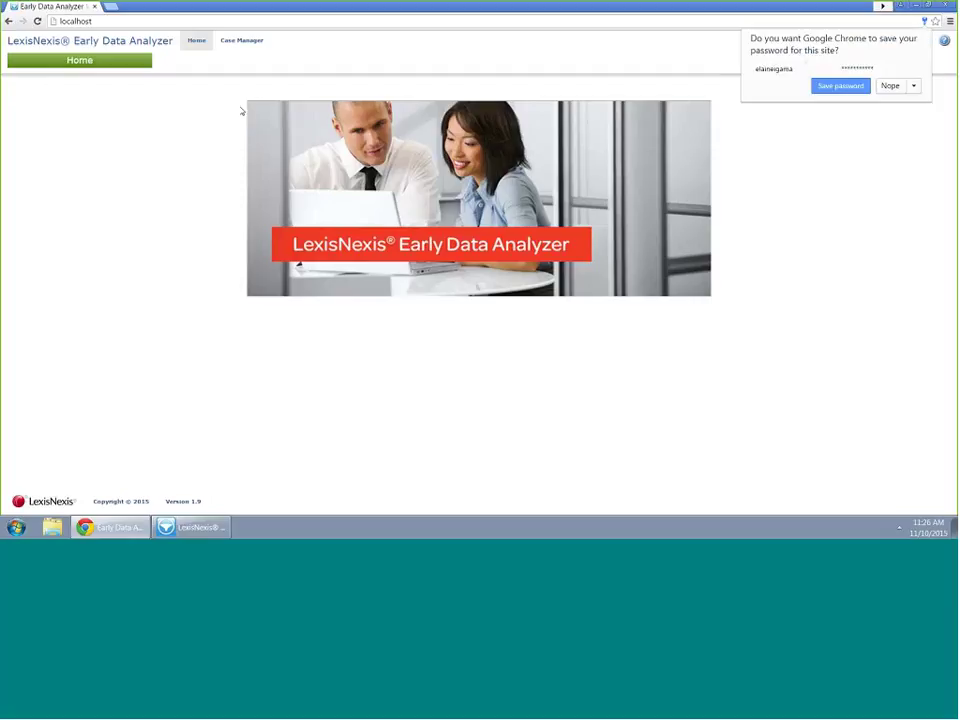
# Decline saving the password and open the Enron Sample 01 case from Case Manager
pyautogui.click(888, 87)
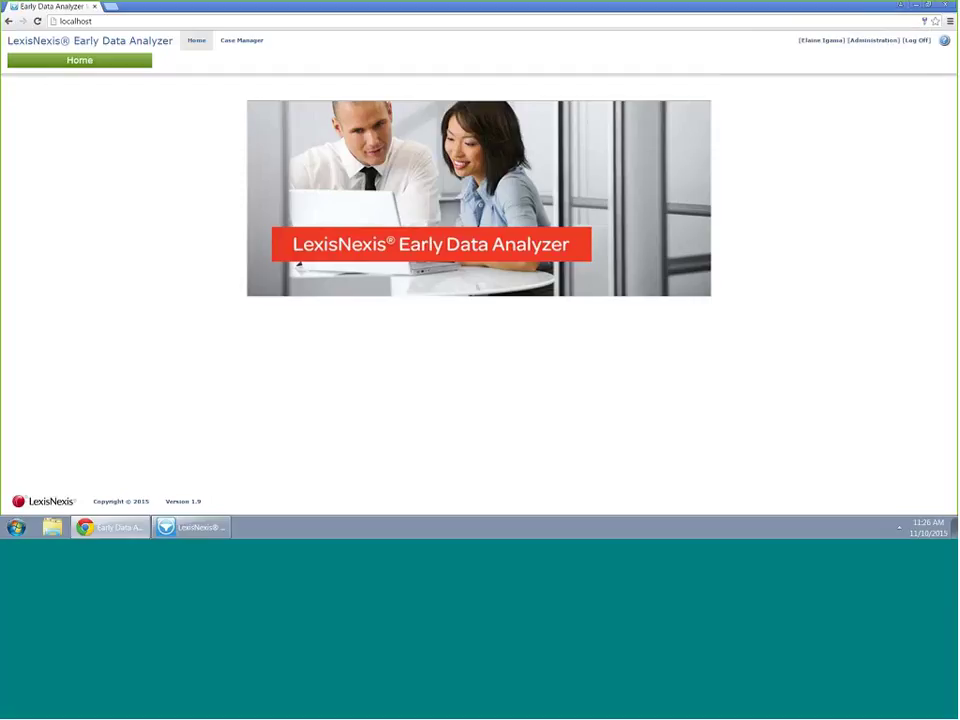
pyautogui.click(242, 40)
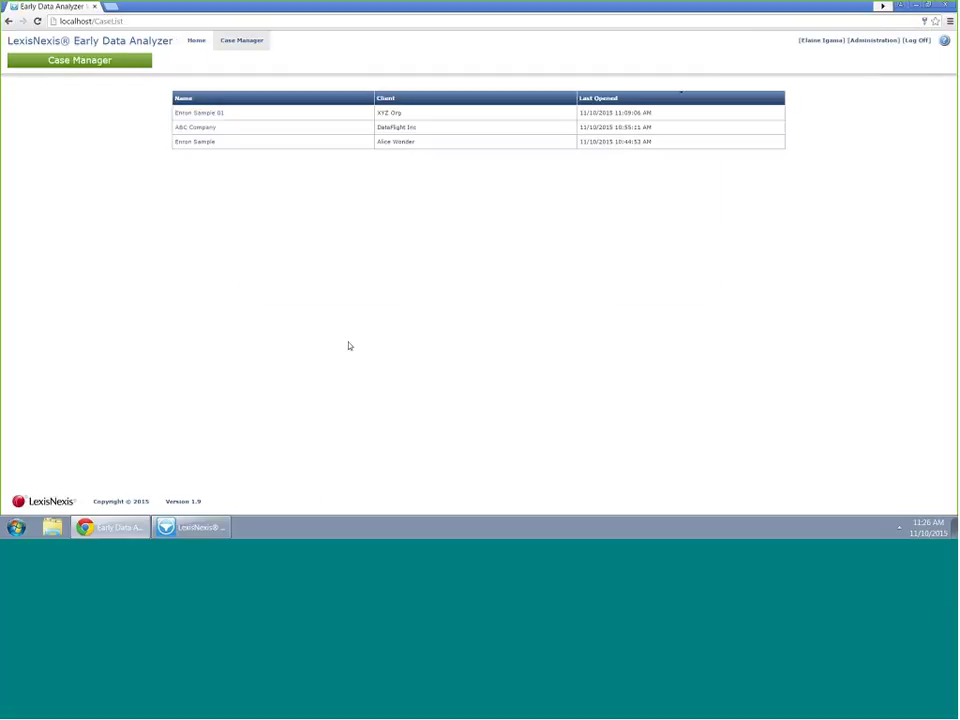
pyautogui.click(206, 116)
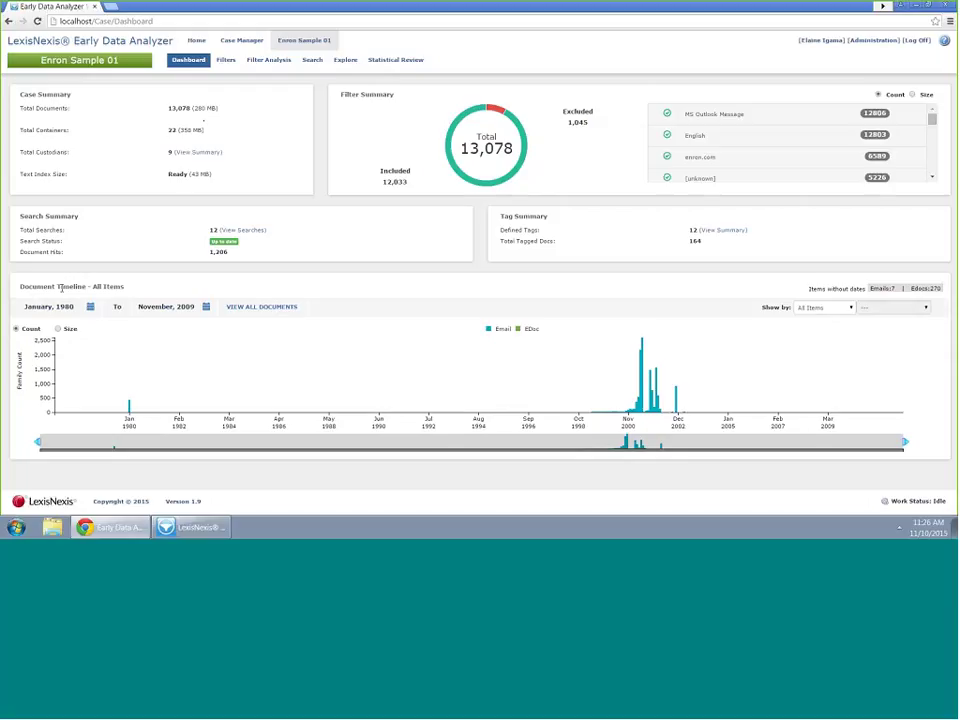
# Check the timeline grouping options and look at the desktop app's custodian import list and dashboard
pyautogui.moveTo(604, 354)
pyautogui.click(852, 309)
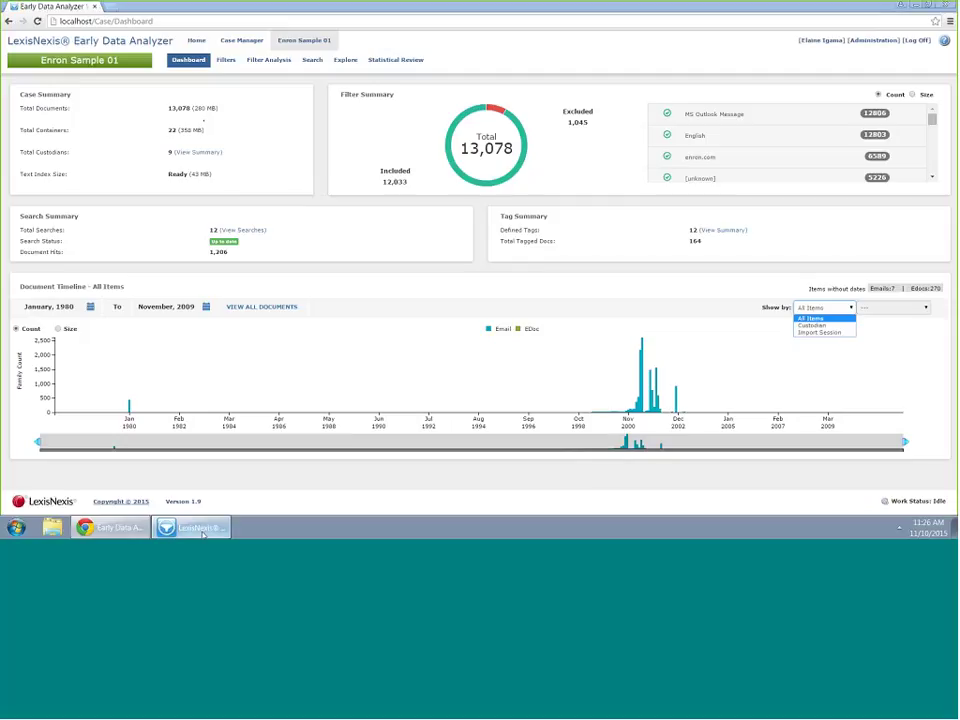
pyautogui.hotkey('alt', 'Tab')
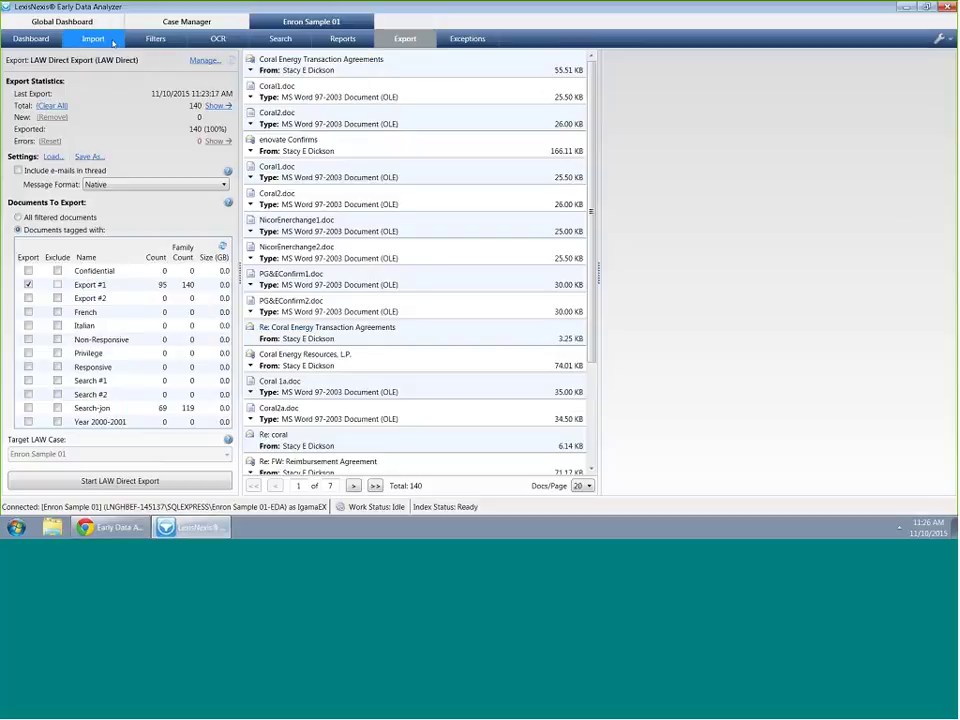
pyautogui.click(87, 36)
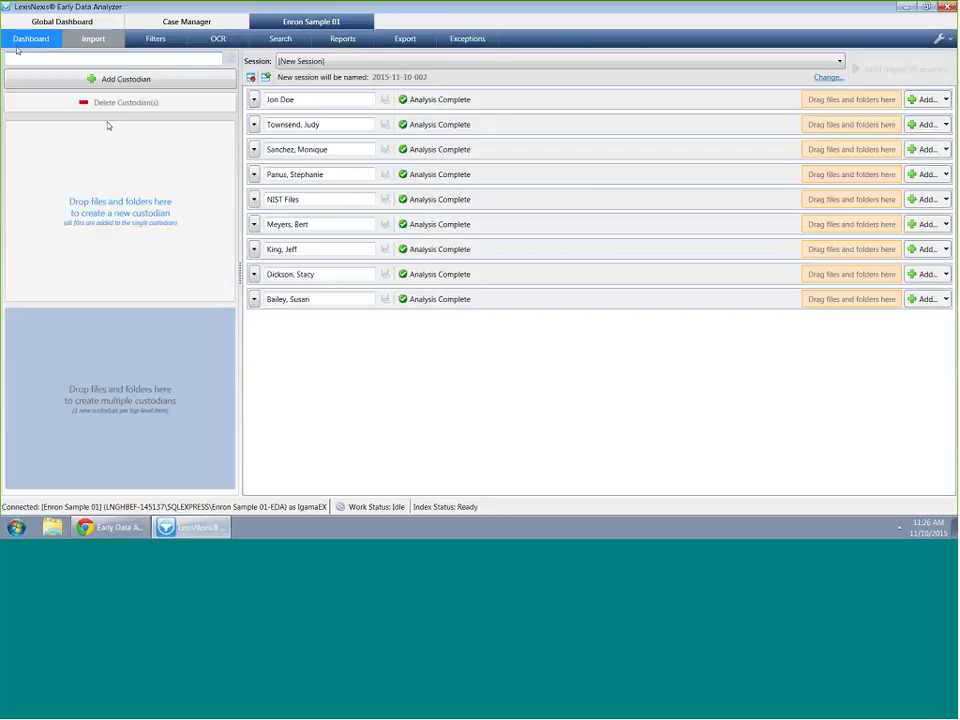
pyautogui.click(36, 40)
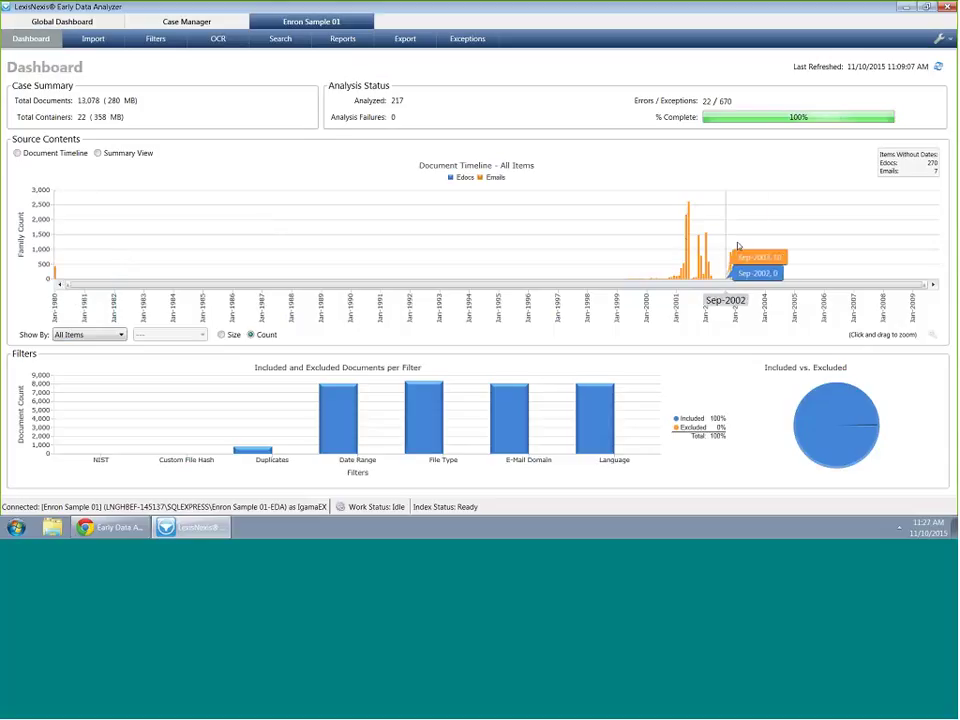
pyautogui.click(106, 532)
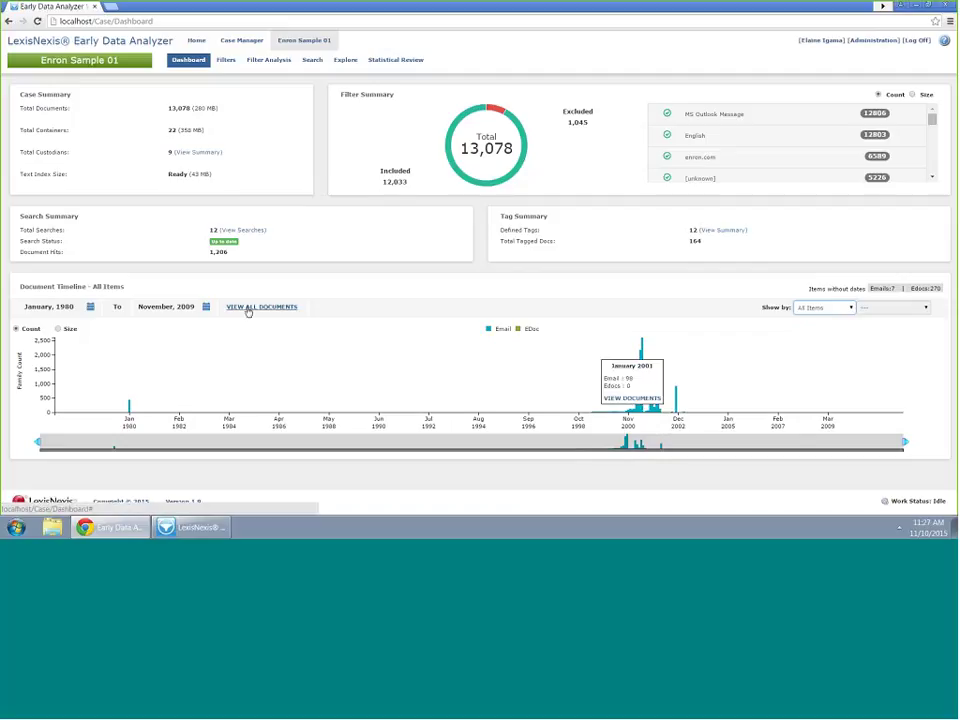
# Group the timeline by Custodian, zoom to Oct 2000–Mar 2002, and view the 2,279 June 2001 documents
pyautogui.click(818, 308)
pyautogui.click(818, 327)
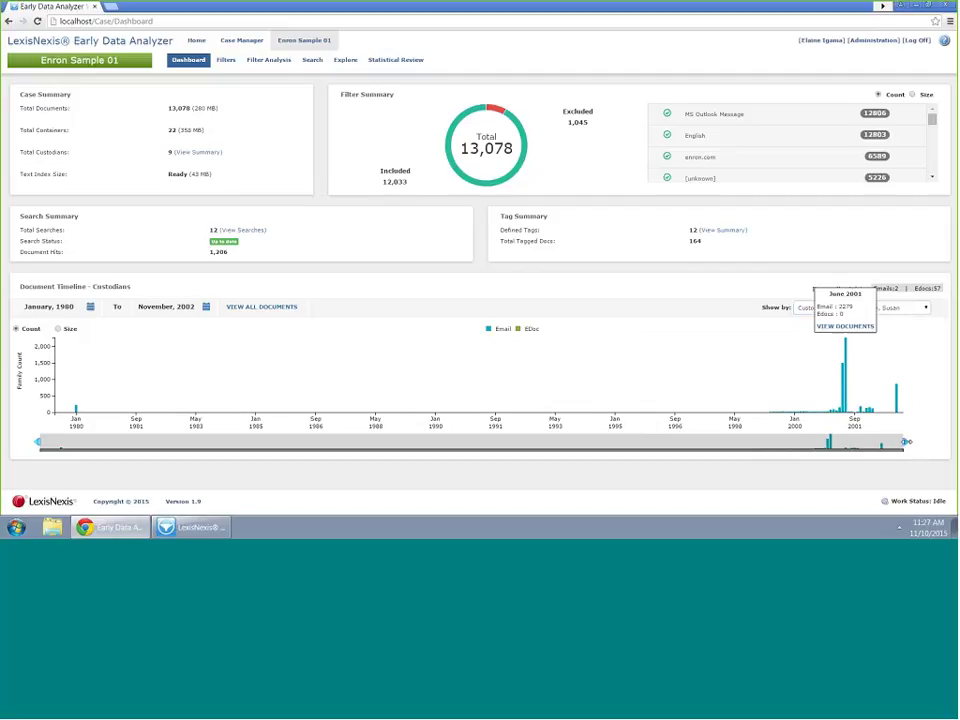
pyautogui.moveTo(871, 400)
pyautogui.moveTo(871, 400); pyautogui.dragTo(872, 400)
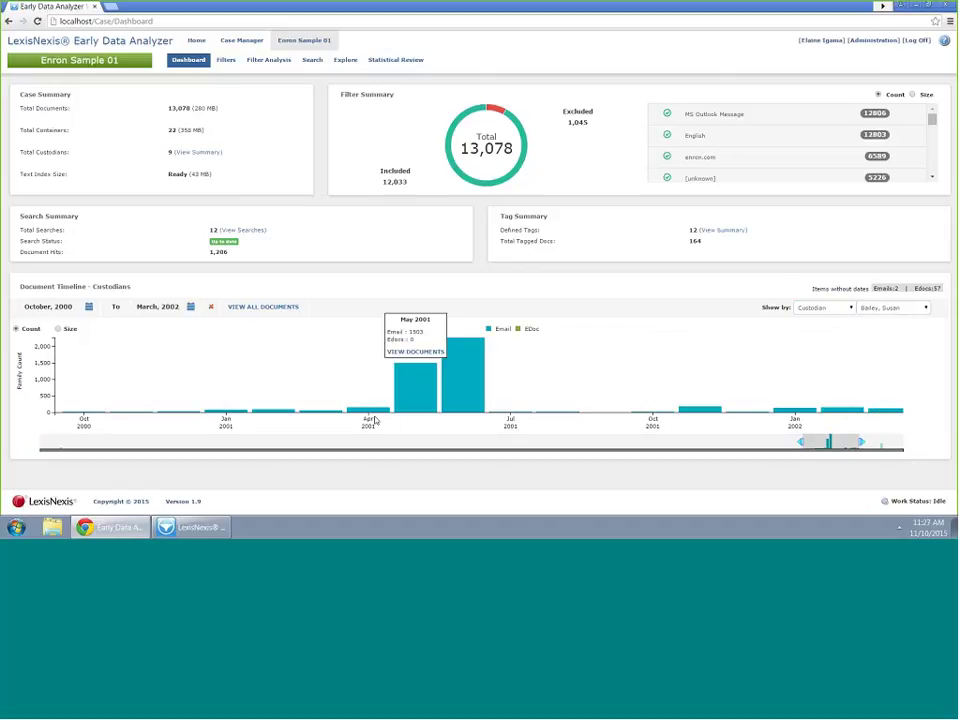
pyautogui.moveTo(503, 421)
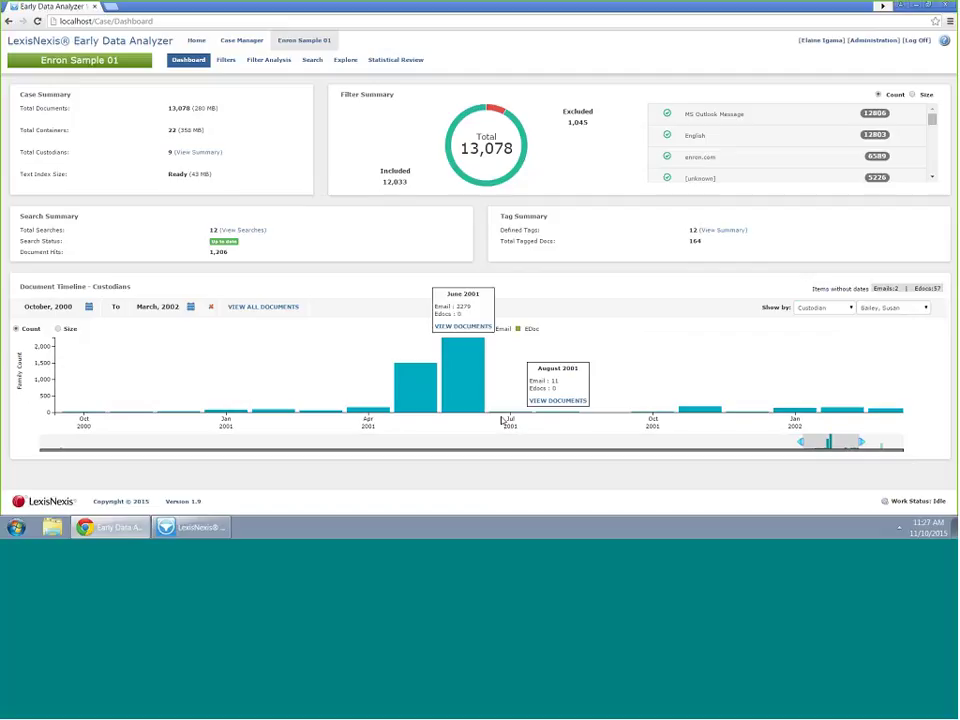
pyautogui.moveTo(450, 395)
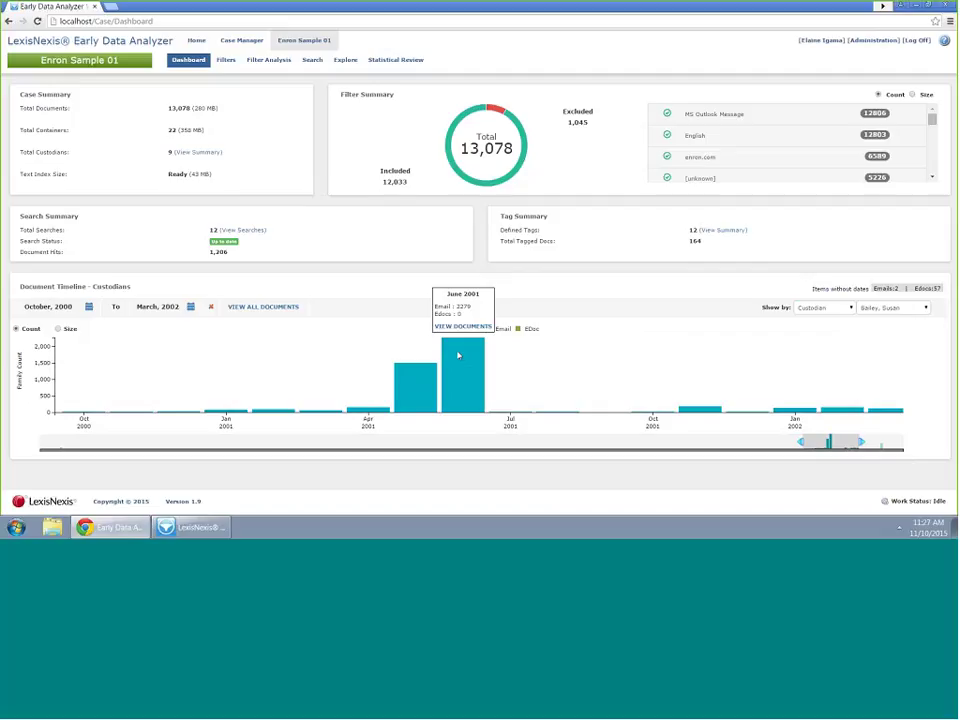
pyautogui.click(474, 328)
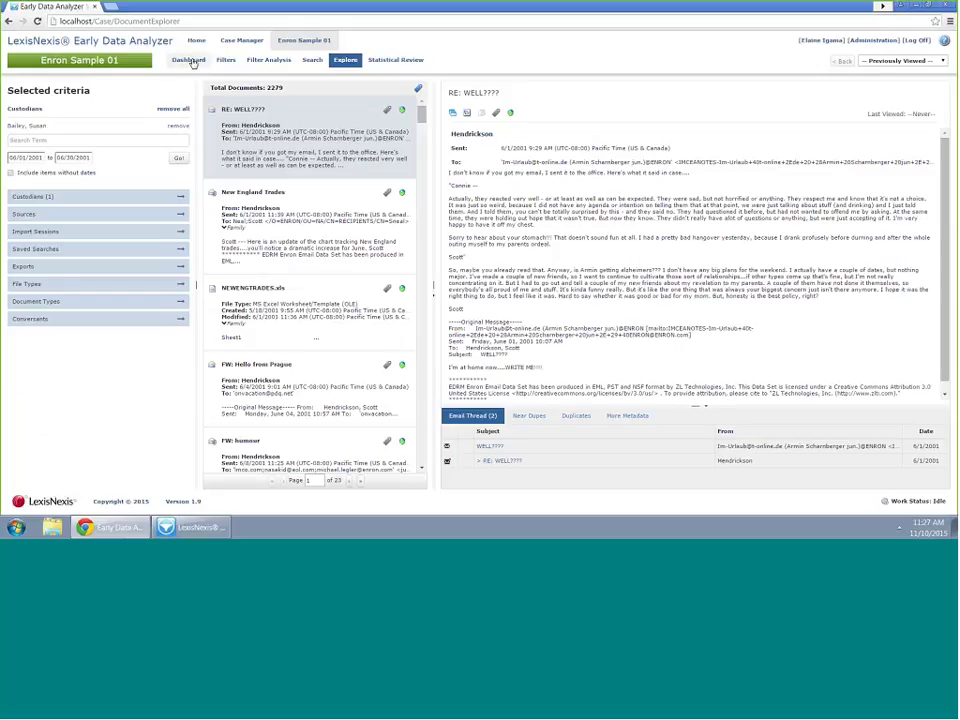
pyautogui.click(190, 60)
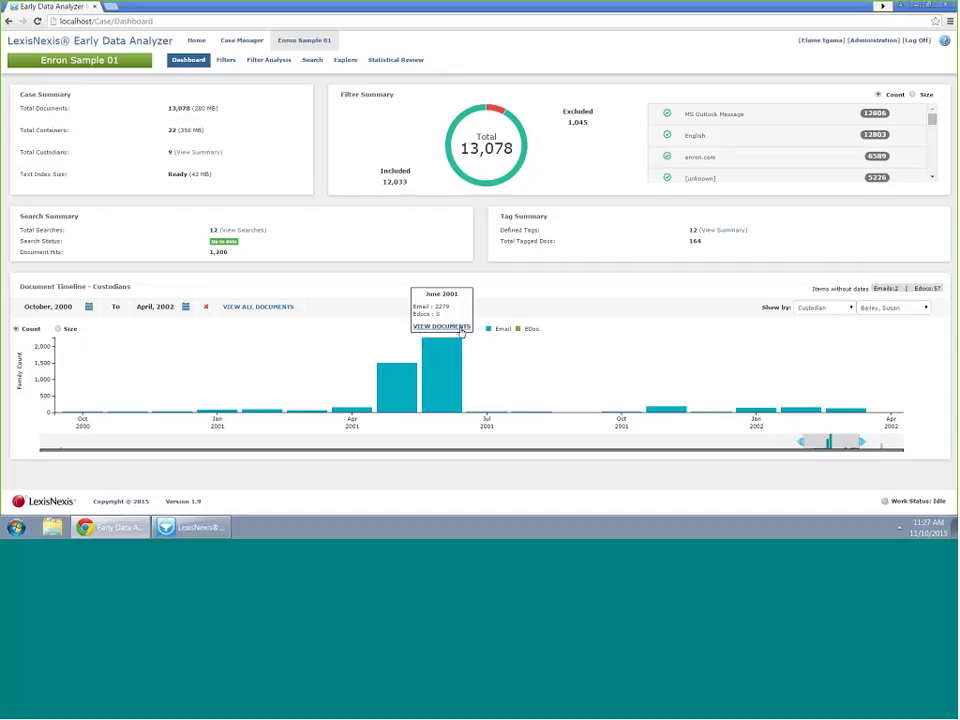
pyautogui.click(462, 326)
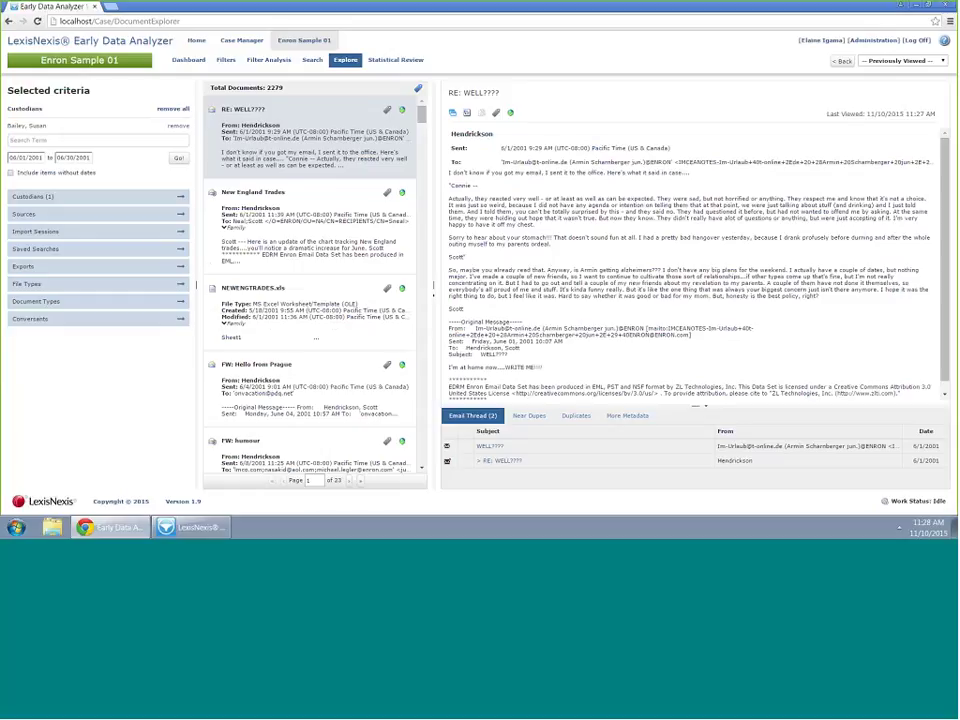
# Remove the custodian criterion and search for 'contract', narrowing the list to 78 documents
pyautogui.click(178, 125)
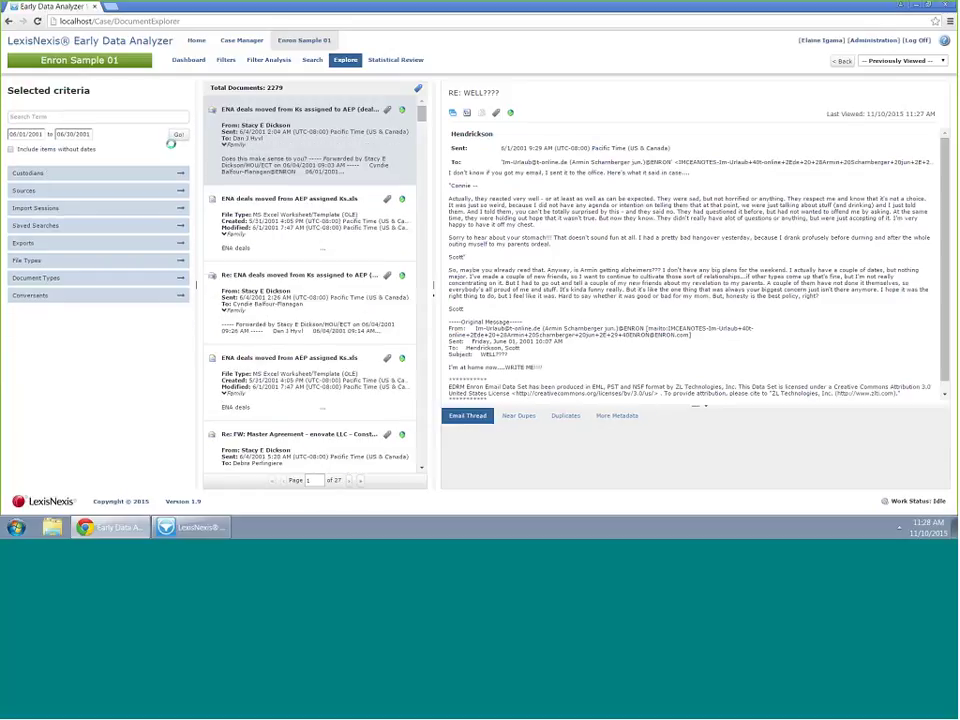
pyautogui.click(121, 116)
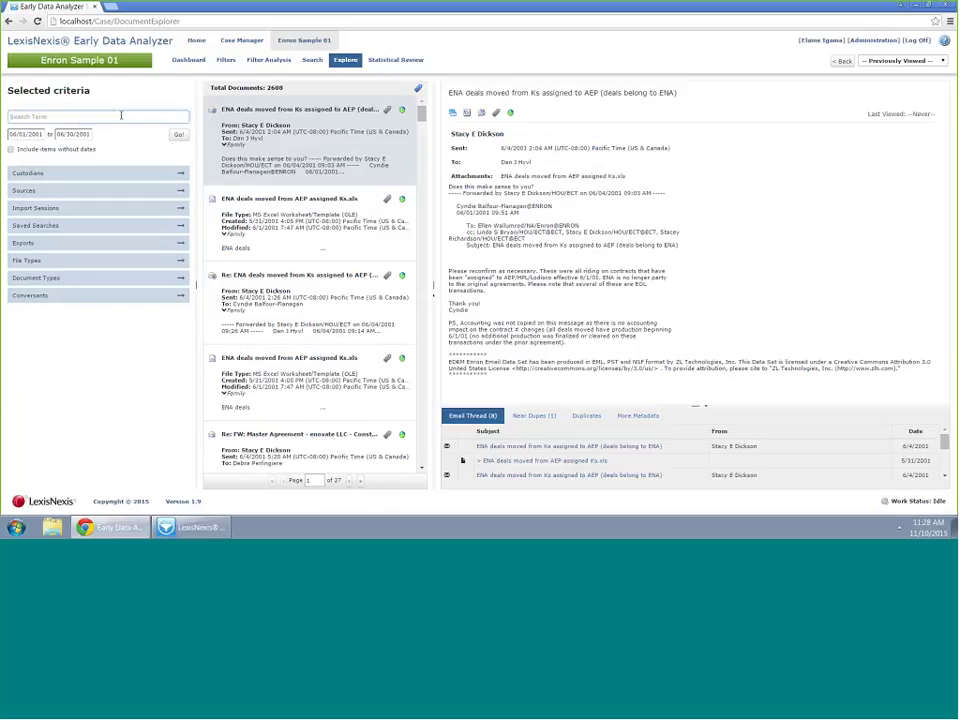
pyautogui.write('contract')
pyautogui.press('Return')
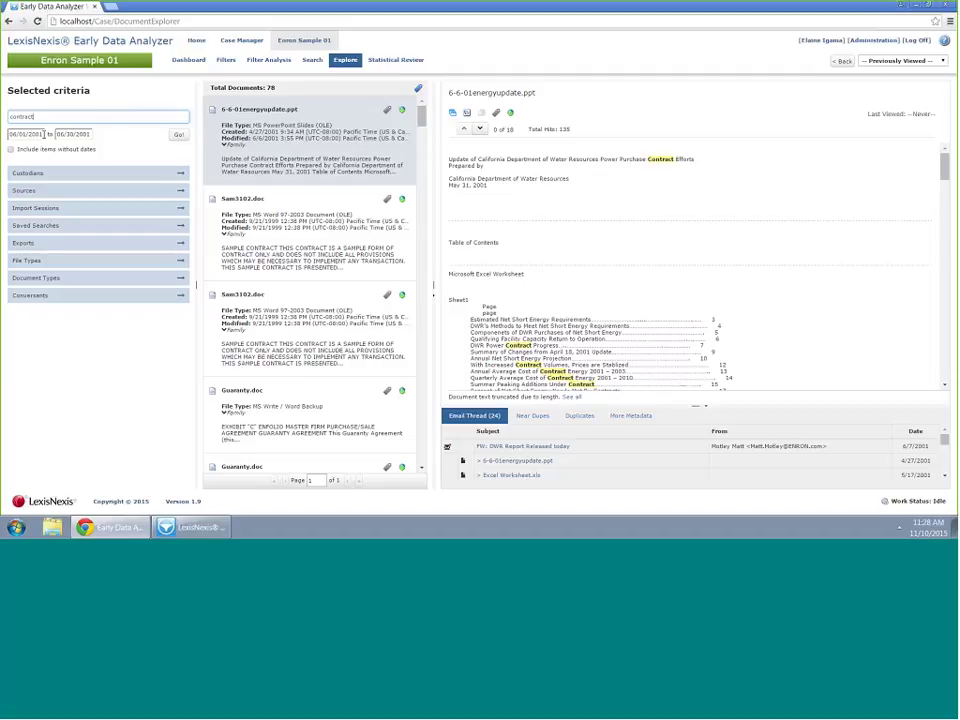
pyautogui.click(42, 133)
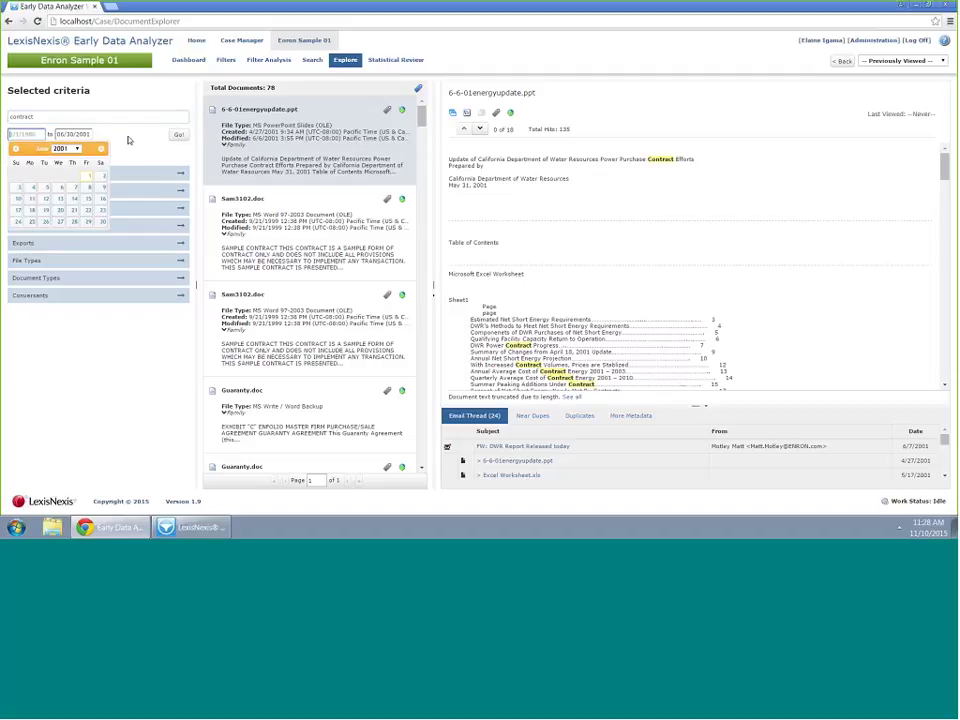
pyautogui.press('Tab')
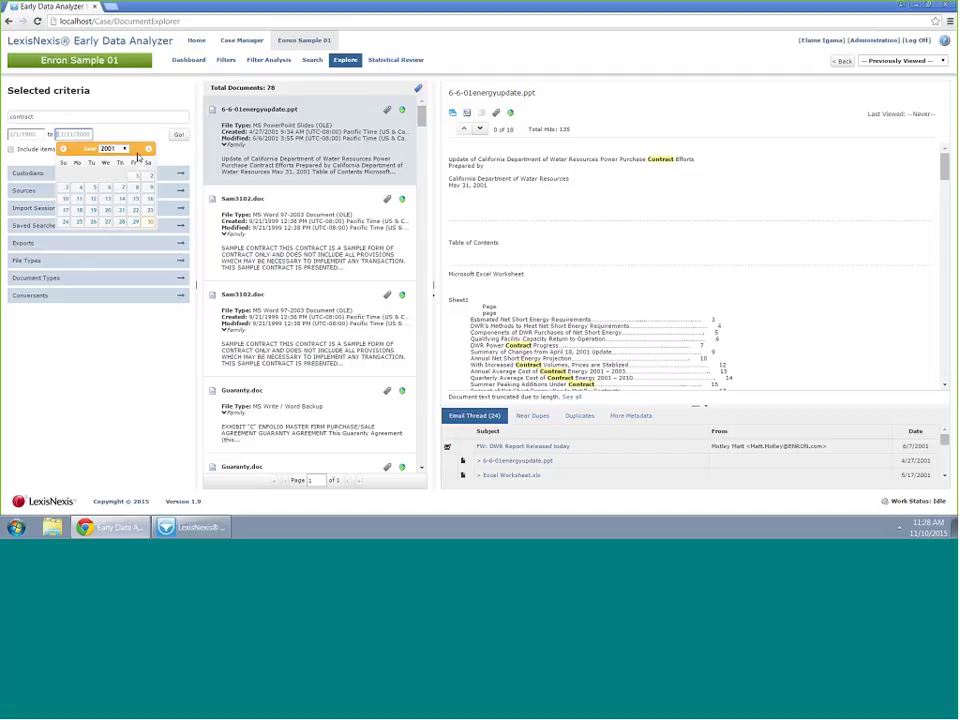
# Apply the wider date range for 623 results and preview the Custodians and Sources lists
pyautogui.click(134, 101)
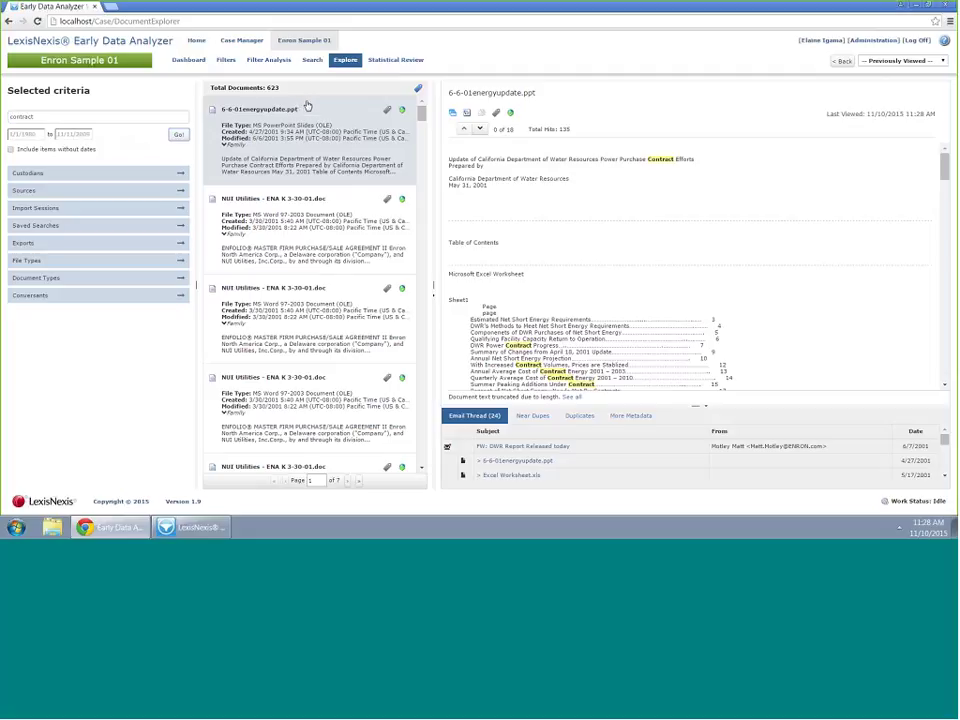
pyautogui.click(181, 177)
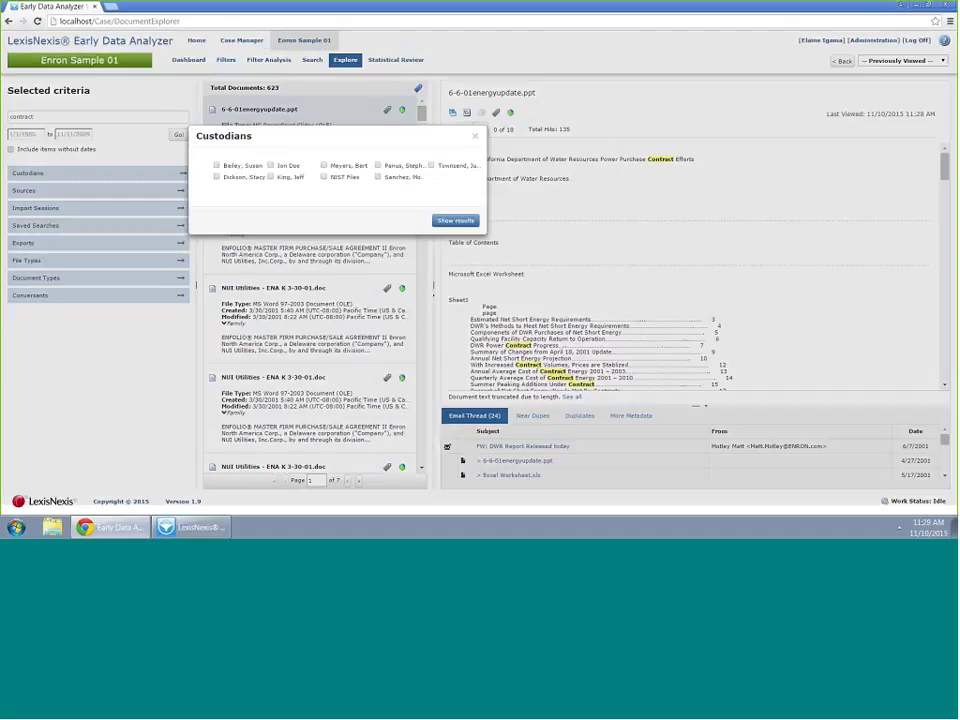
pyautogui.click(454, 219)
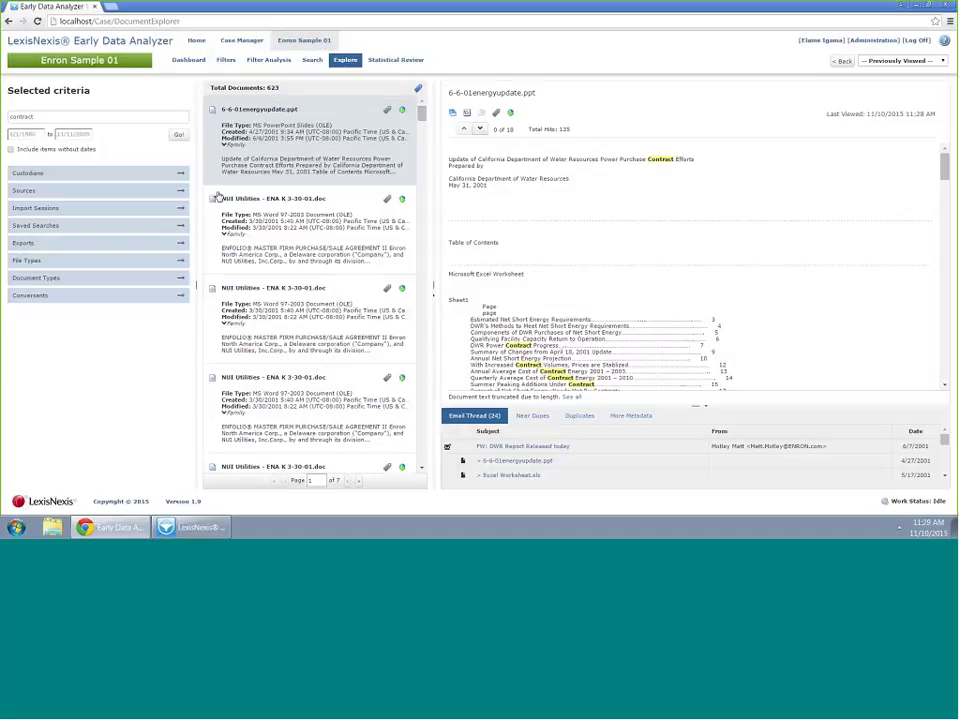
pyautogui.click(181, 190)
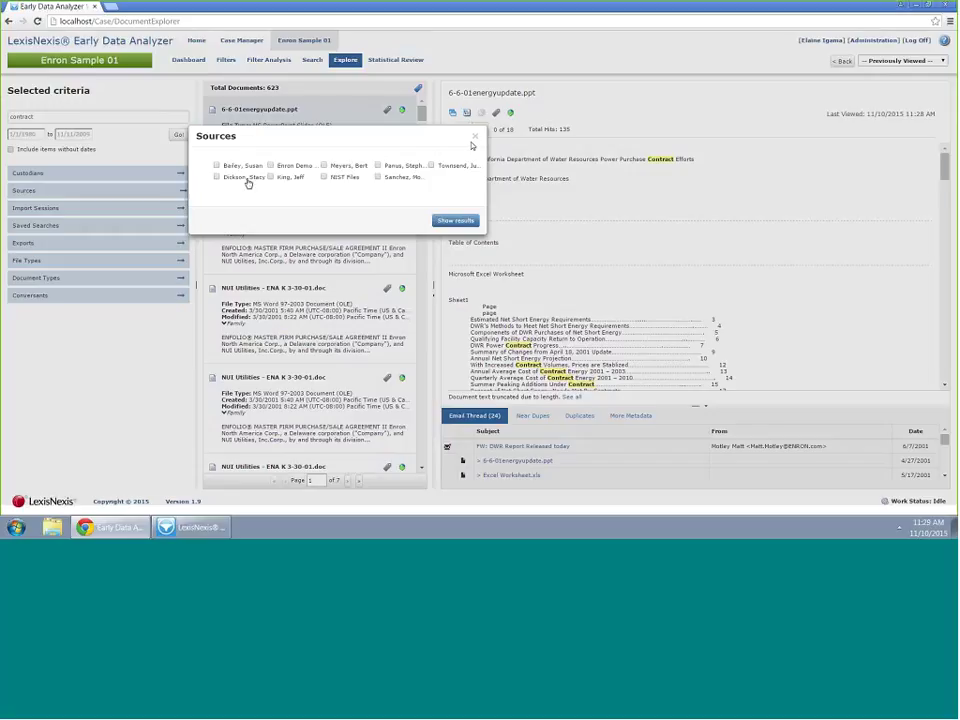
pyautogui.click(190, 208)
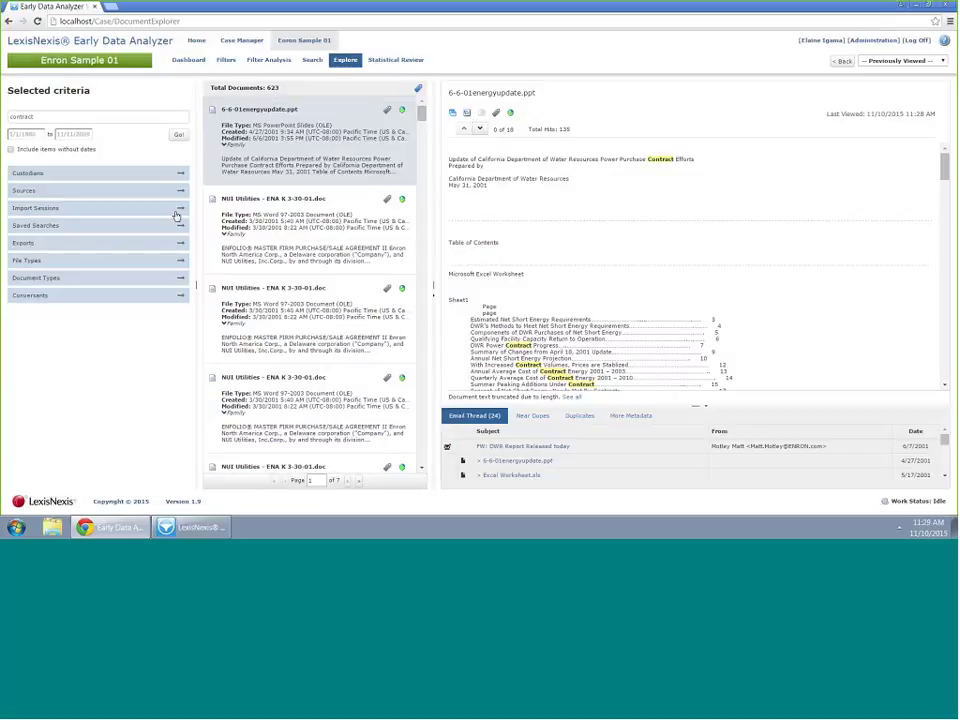
# Tick and untick a custodian, leave custodians unfiltered, and open NUI Utilities - ENA K 3-30-01.doc
pyautogui.click(181, 173)
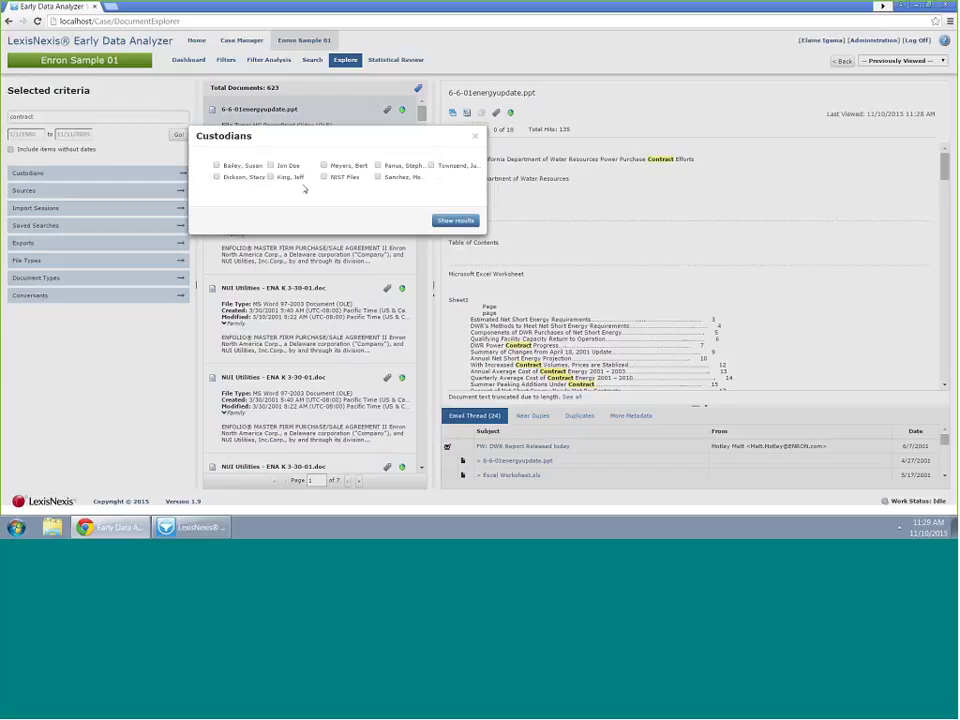
pyautogui.click(270, 176)
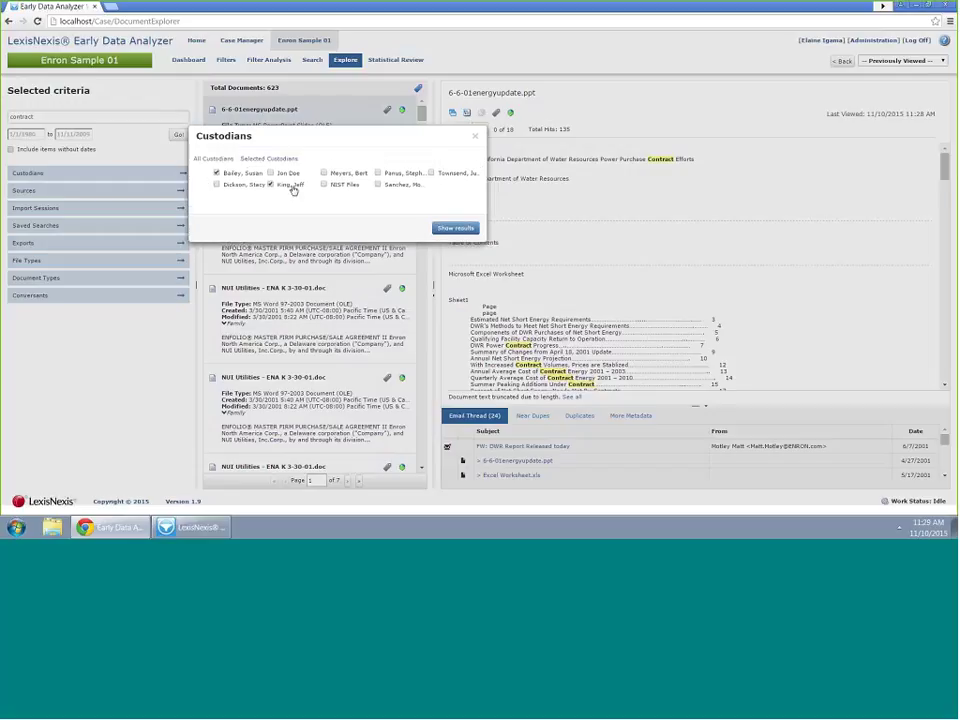
pyautogui.click(270, 185)
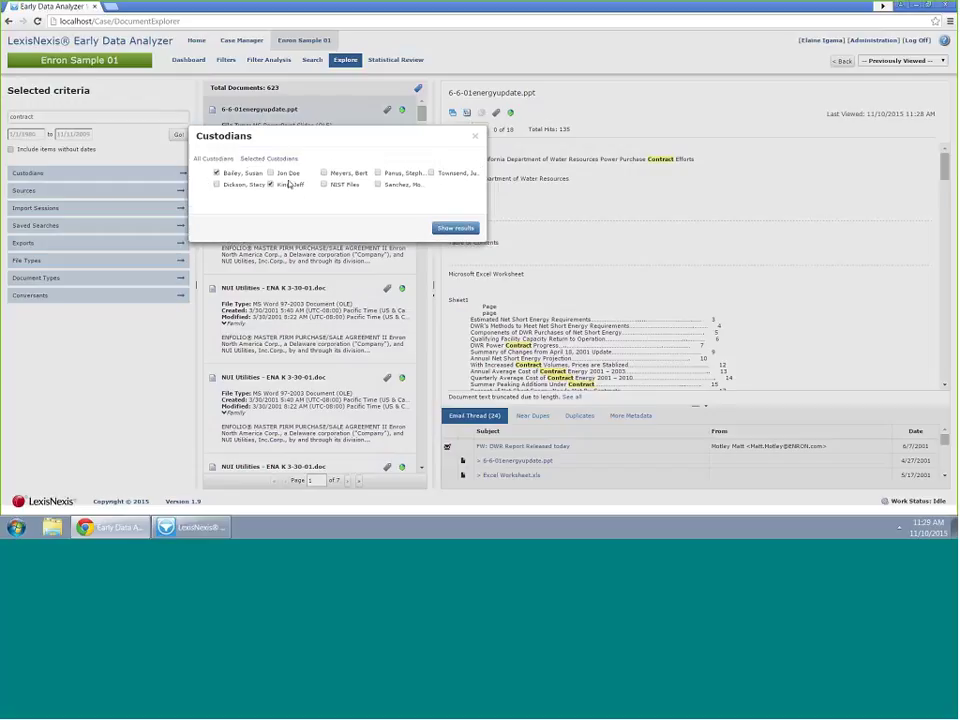
pyautogui.click(473, 139)
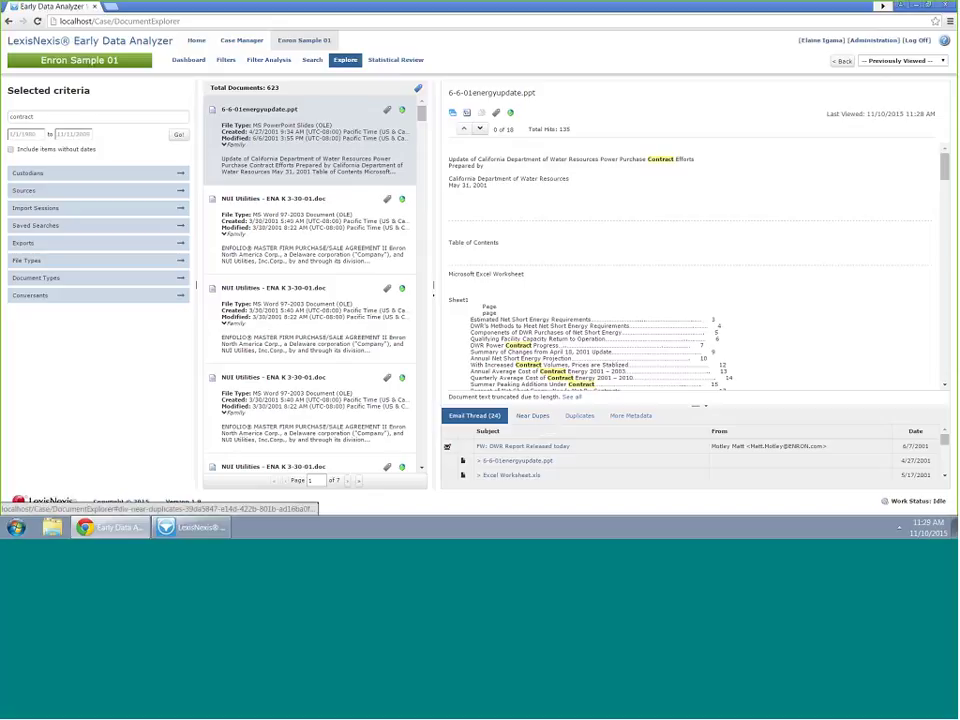
pyautogui.click(305, 321)
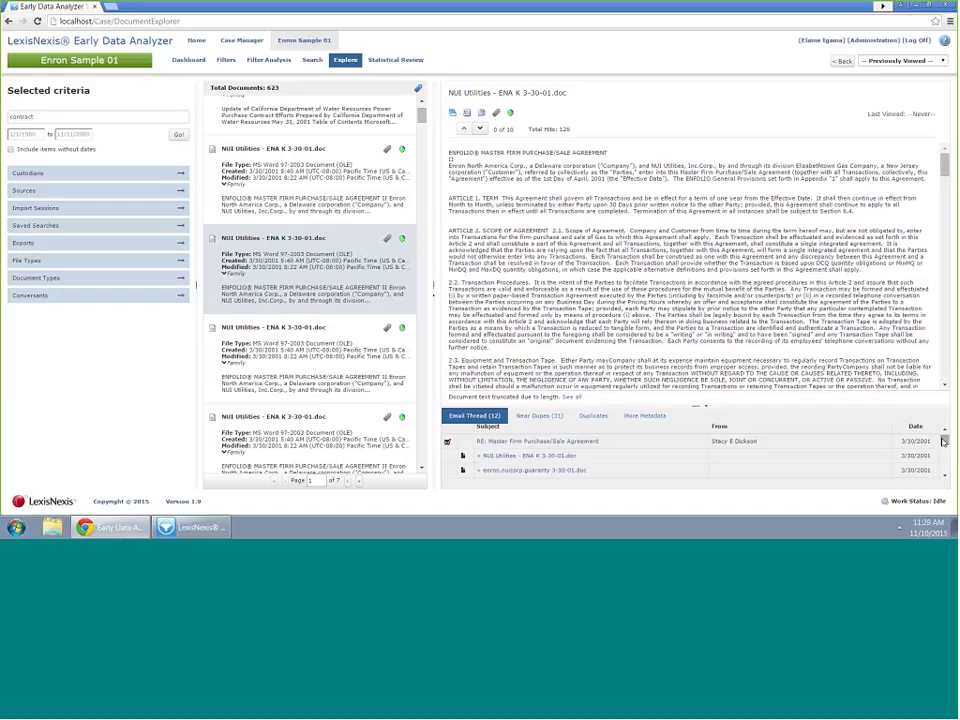
# Scroll the Email Thread panel and open the RE: Master Firm Purchase/Sale Agreement email
pyautogui.moveTo(946, 441); pyautogui.dragTo(946, 456)
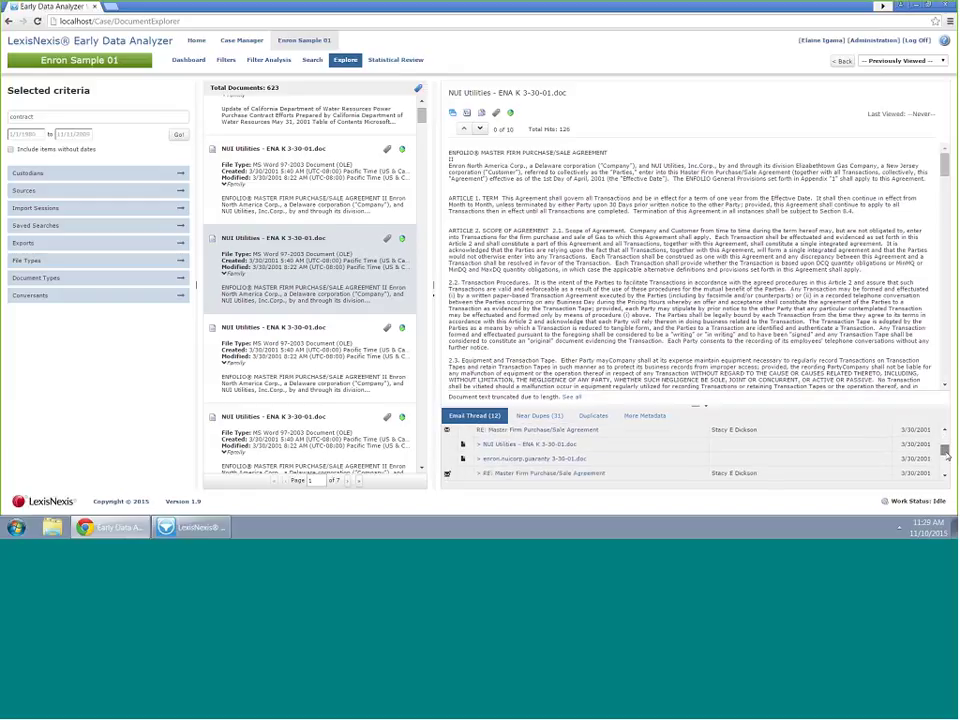
pyautogui.scroll(-2, 493, 463)
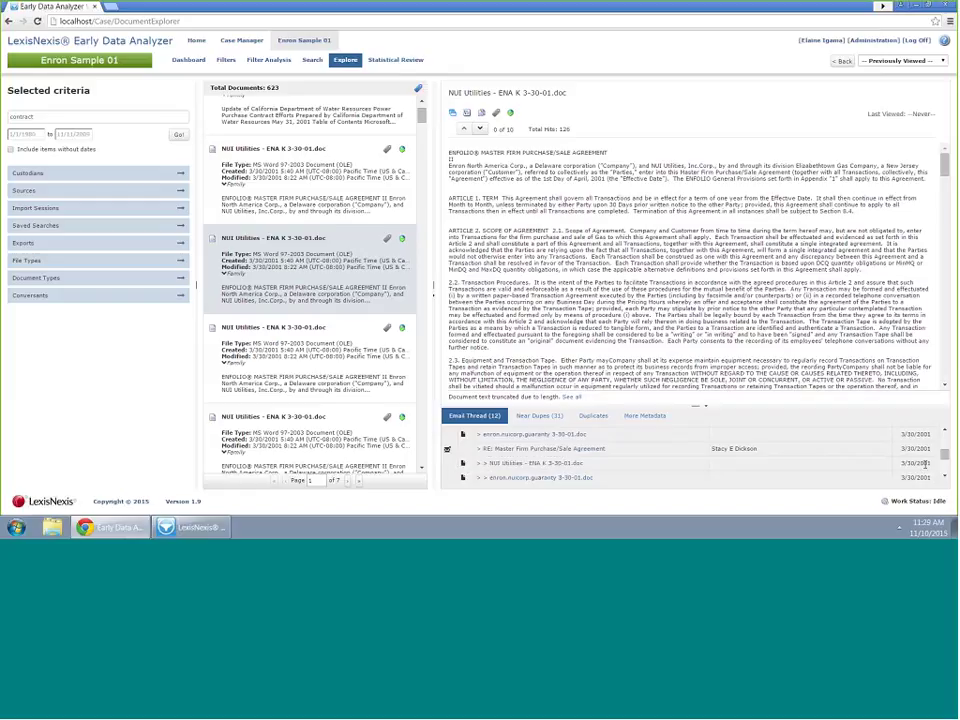
pyautogui.scroll(-1, 470, 455)
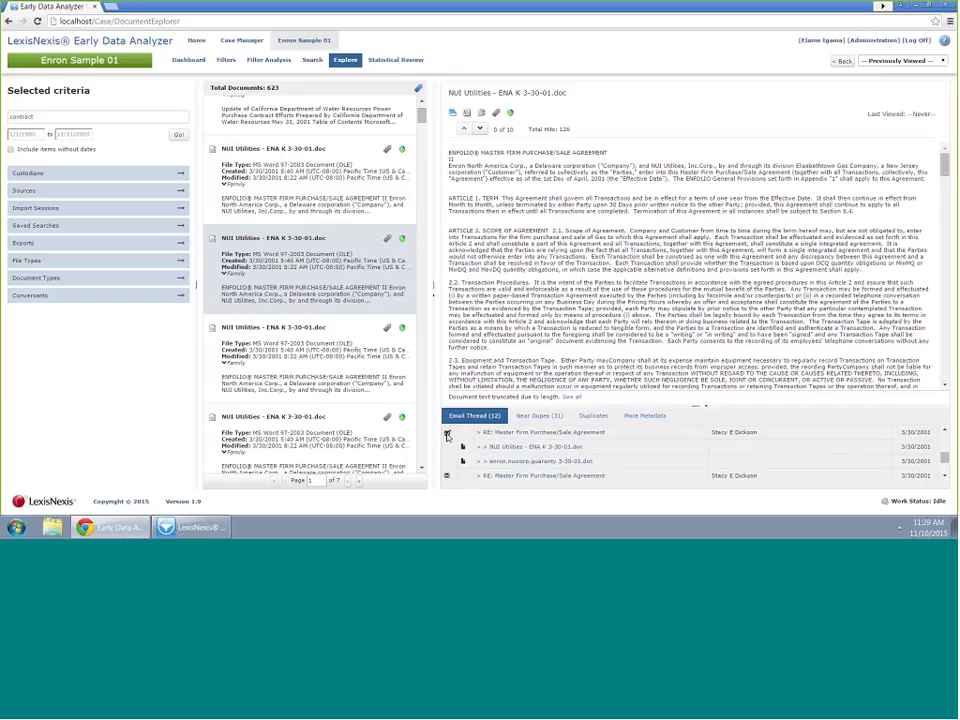
pyautogui.click(518, 433)
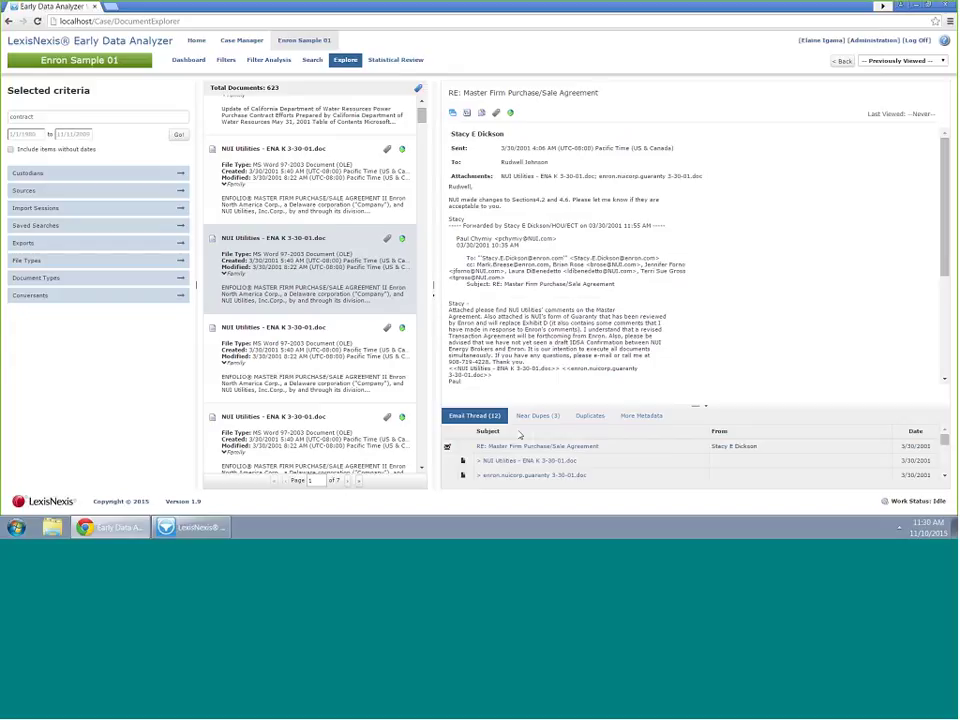
# List the near-duplicates of the RE: Master Firm Purchase/Sale Agreement email
pyautogui.click(538, 416)
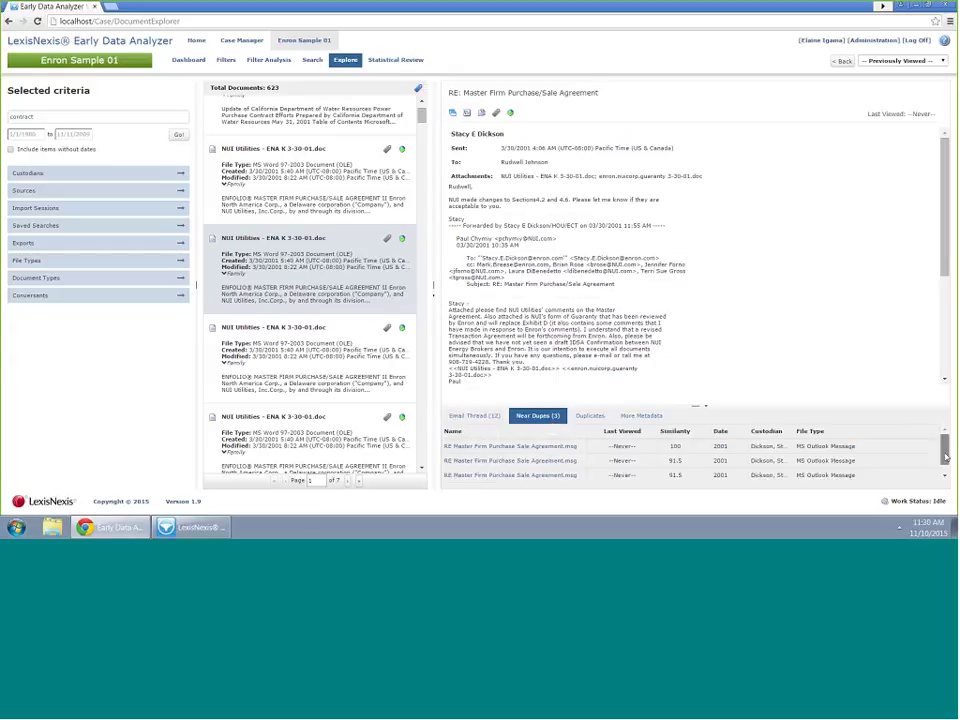
pyautogui.scroll(-1, 945, 463)
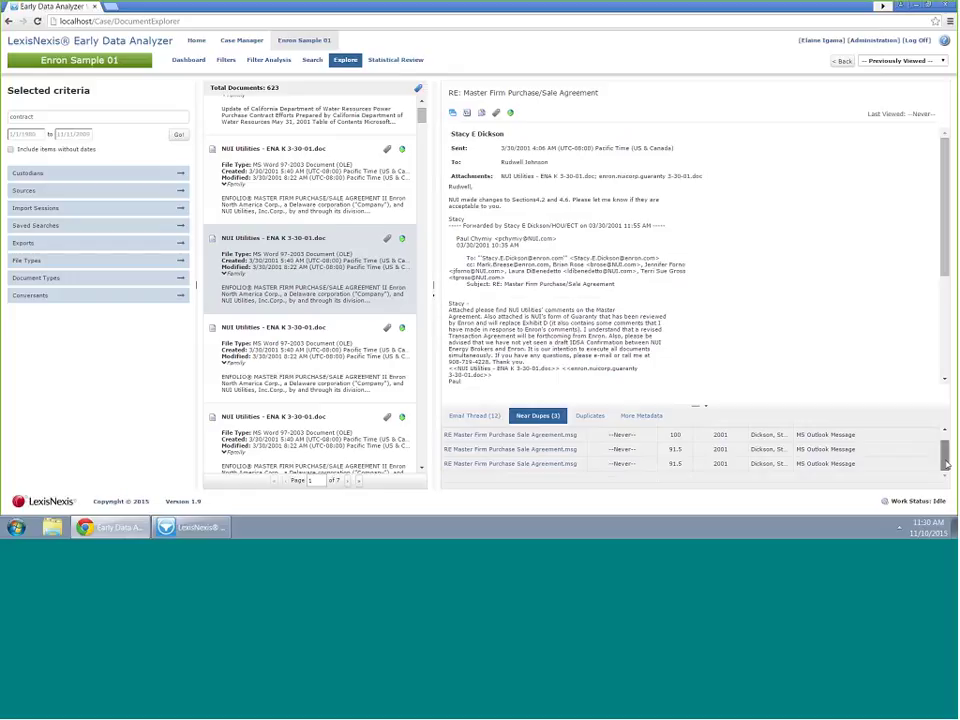
pyautogui.scroll(1, 945, 463)
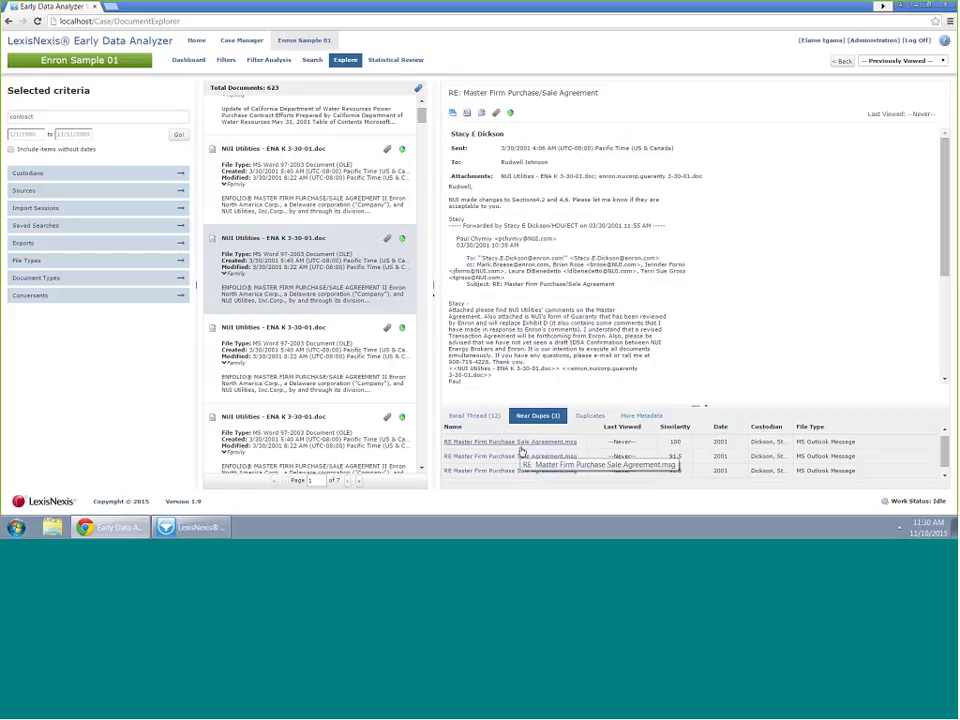
# Return to NUI Utilities - ENA K 3-30-01.doc and scroll its 31 near dupes back to the top
pyautogui.click(313, 350)
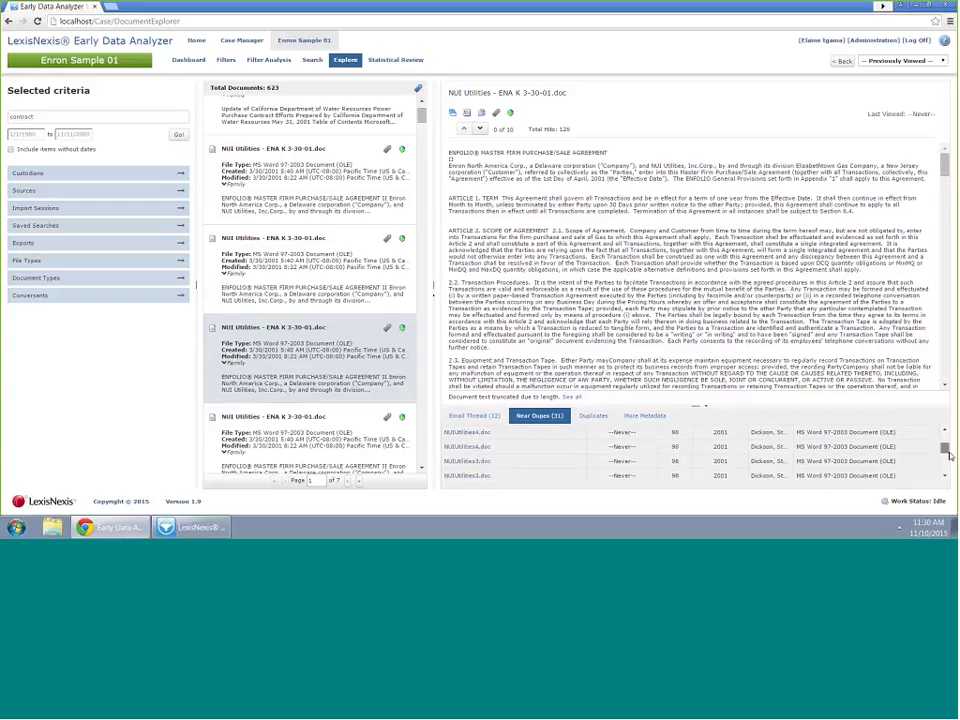
pyautogui.moveTo(946, 445); pyautogui.dragTo(953, 480)
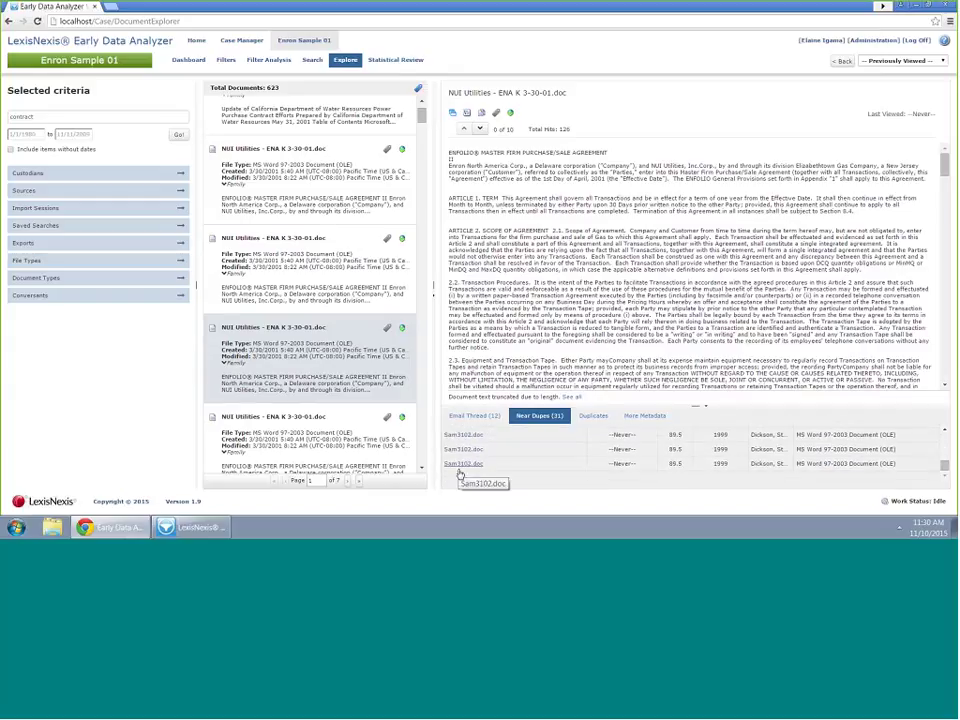
pyautogui.click(944, 430)
pyautogui.click(944, 430)
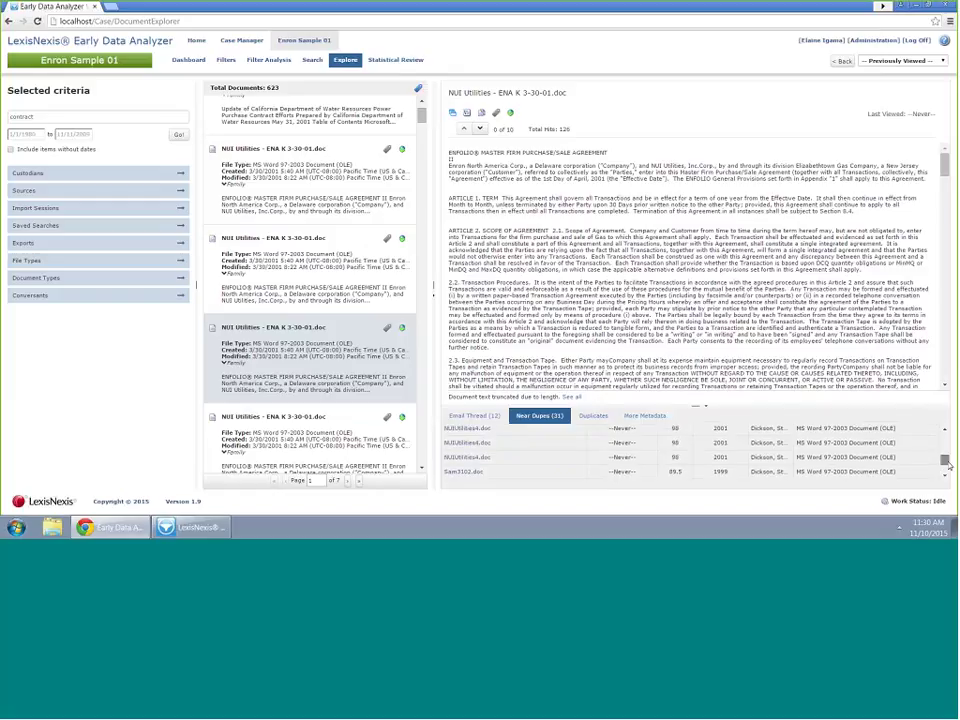
pyautogui.scroll(10, 600, 458)
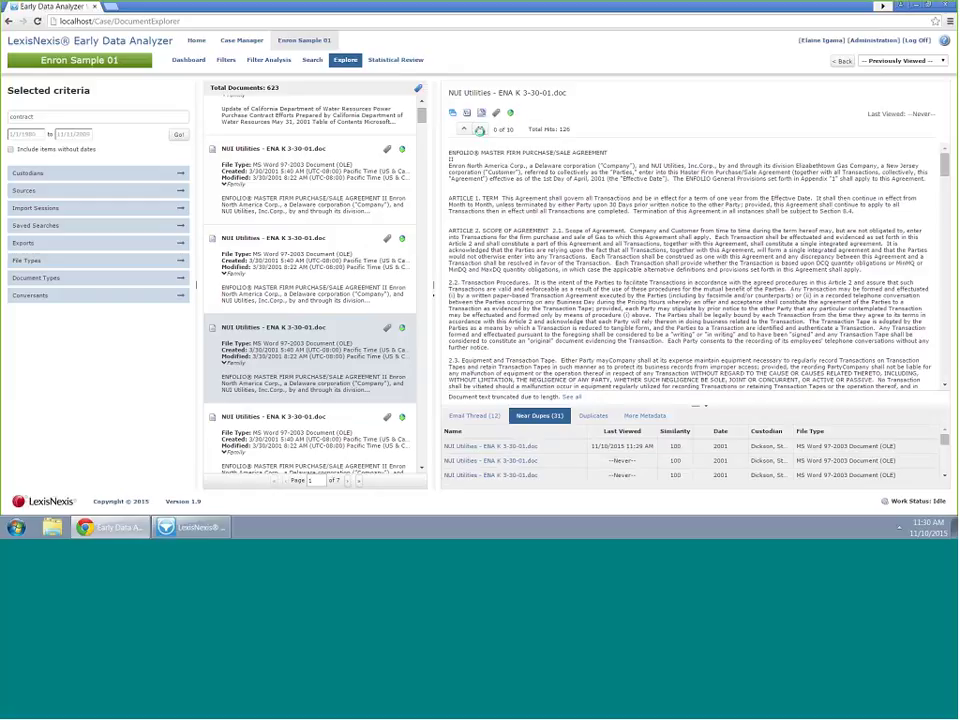
# In the Near Duplicate viewer, compare Sam3102.doc (89.5 similarity) against the NUI Utilities contract
pyautogui.click(480, 128)
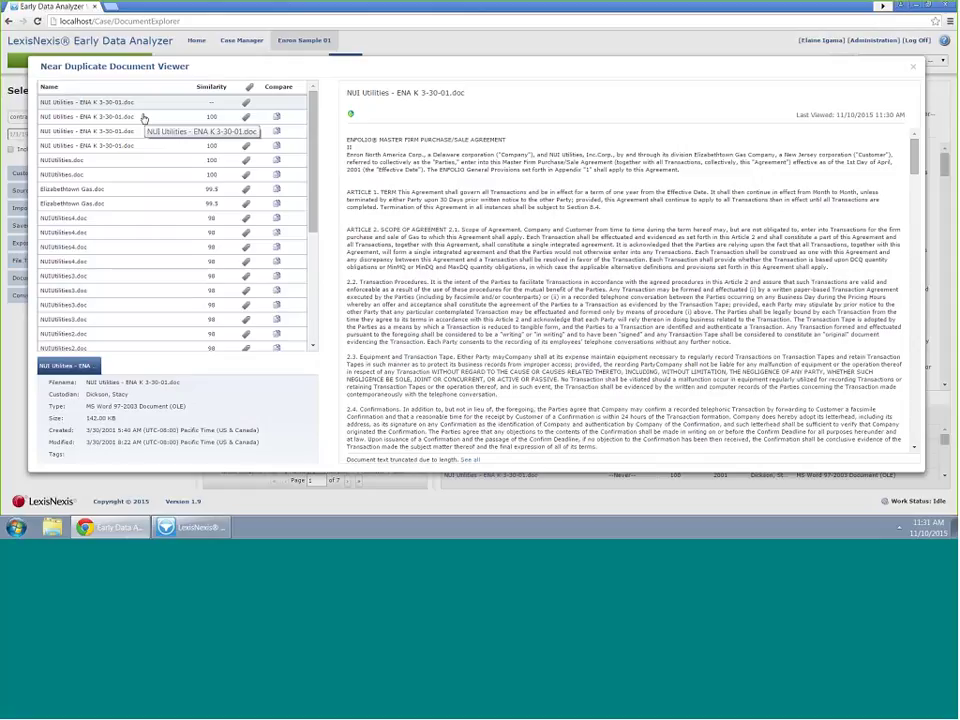
pyautogui.click(143, 118)
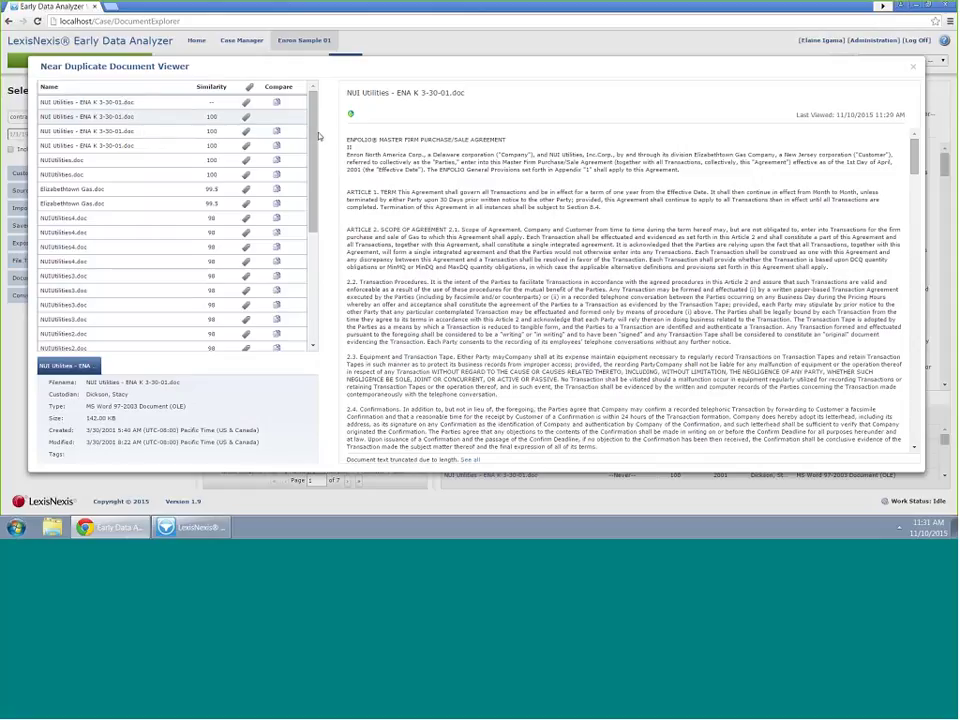
pyautogui.moveTo(316, 135); pyautogui.dragTo(313, 108)
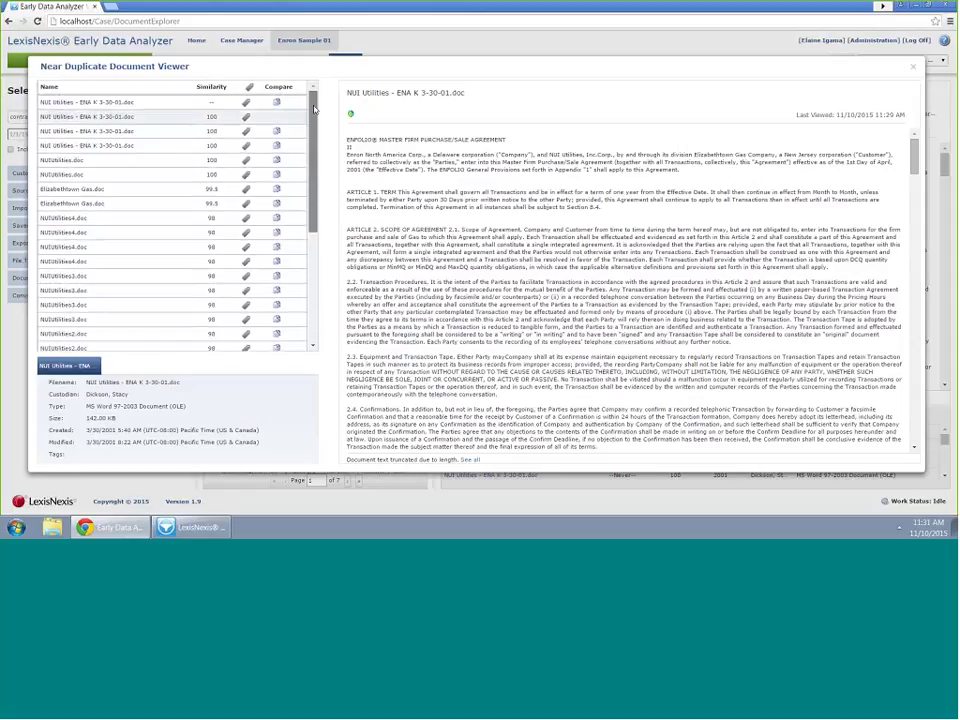
pyautogui.scroll(-5, 175, 220)
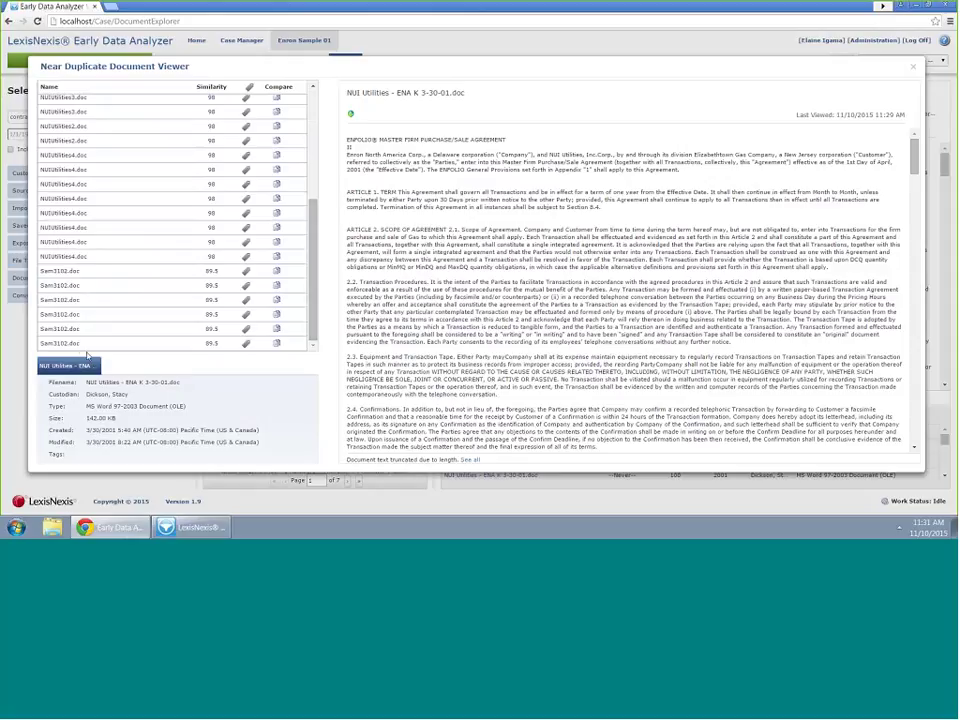
pyautogui.click(80, 344)
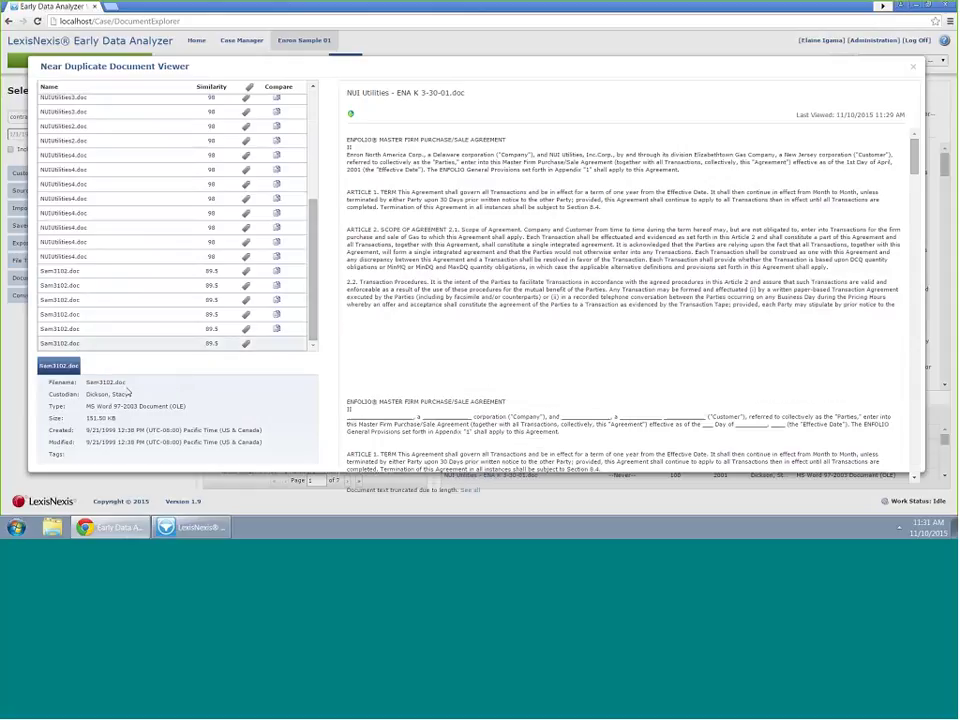
pyautogui.moveTo(316, 321); pyautogui.dragTo(314, 211)
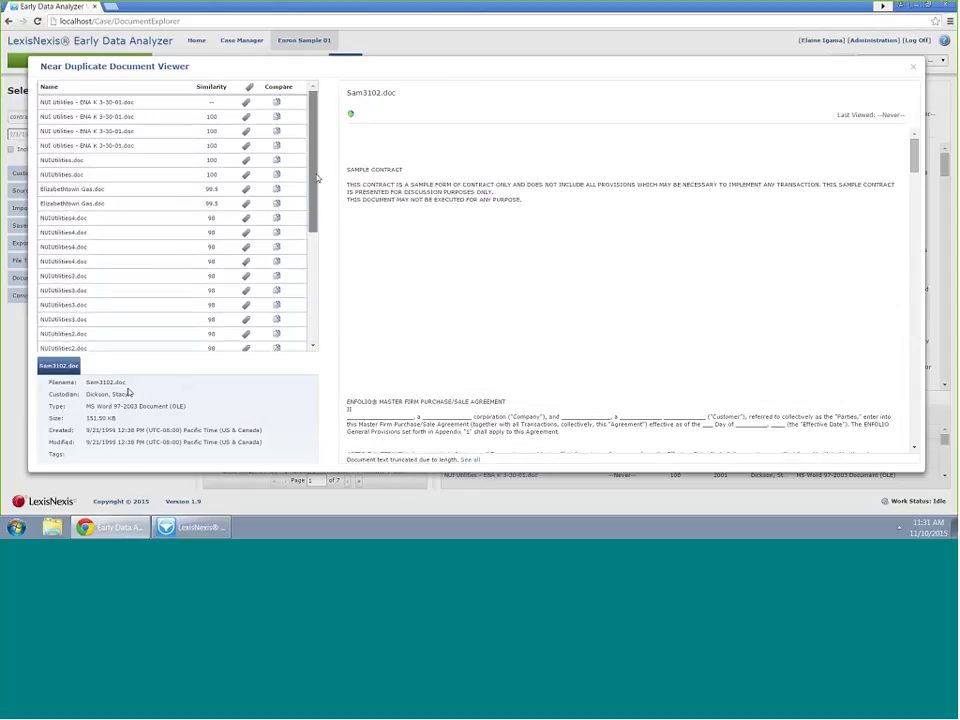
pyautogui.click(276, 104)
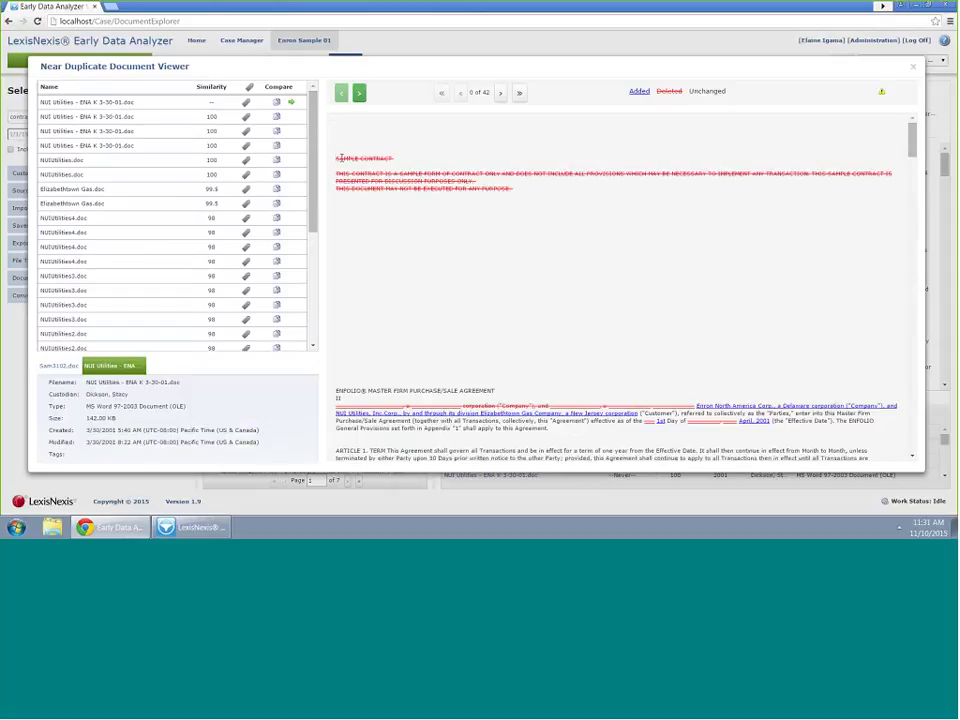
# Select and deselect the notice lines, then scroll through the current Sam3102.doc comparison
pyautogui.moveTo(341, 158); pyautogui.dragTo(571, 203)
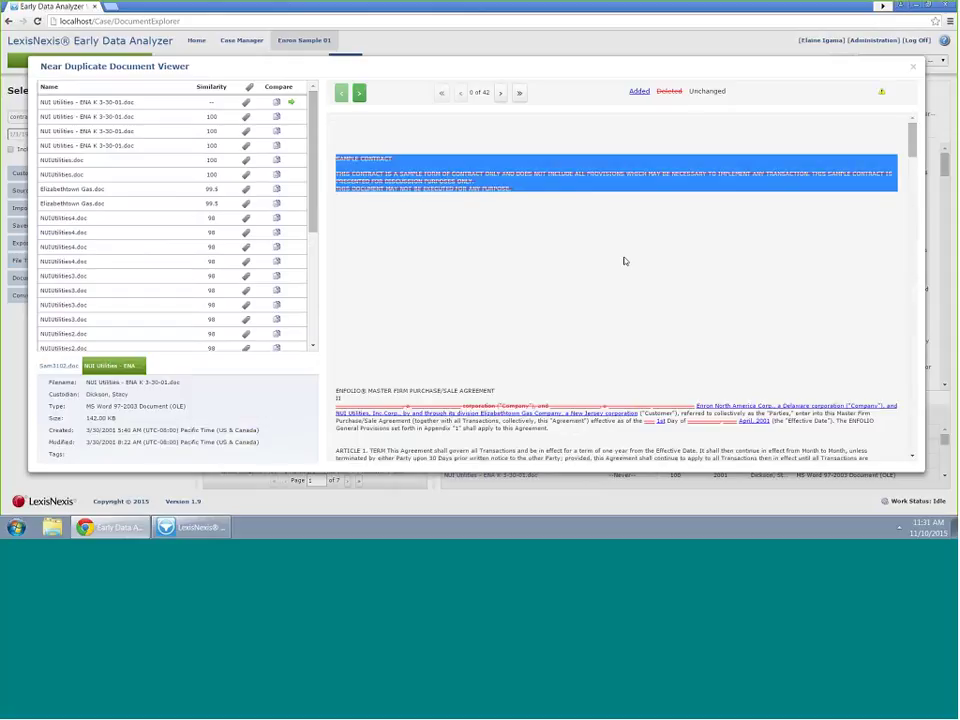
pyautogui.click(624, 261)
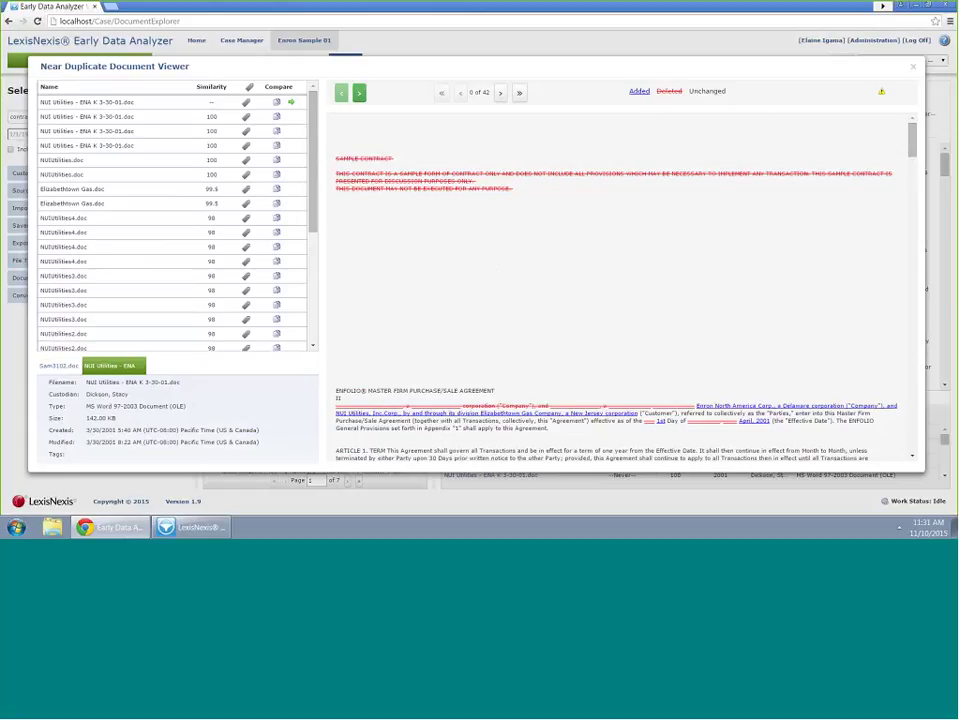
pyautogui.moveTo(914, 144); pyautogui.dragTo(916, 162)
pyautogui.scroll(-3, 757, 189)
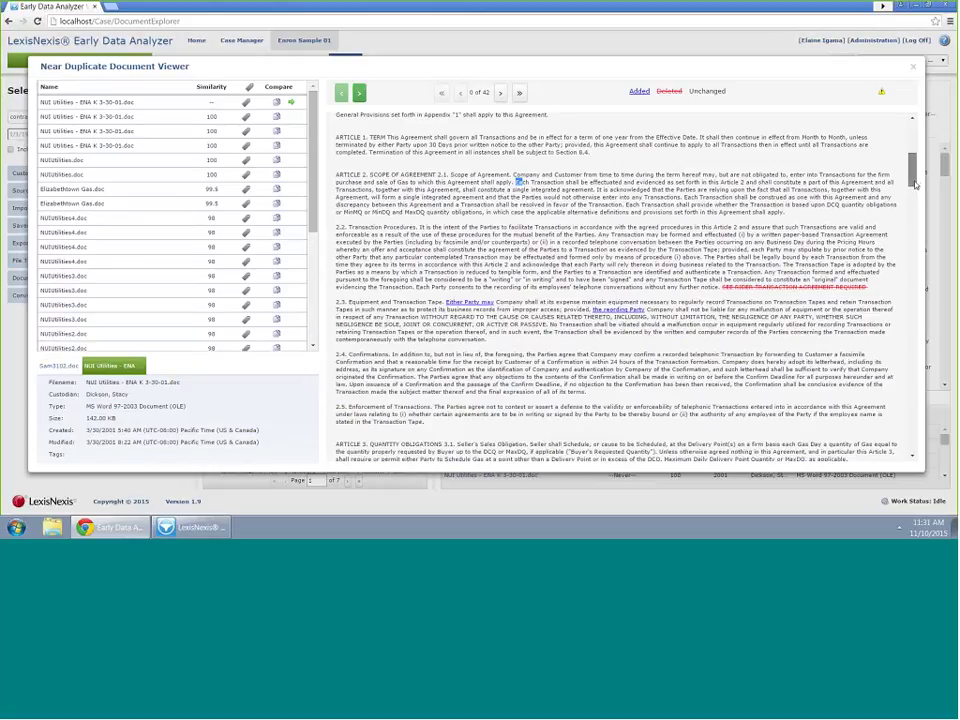
pyautogui.moveTo(914, 184); pyautogui.dragTo(922, 275)
pyautogui.scroll(-3, 922, 259)
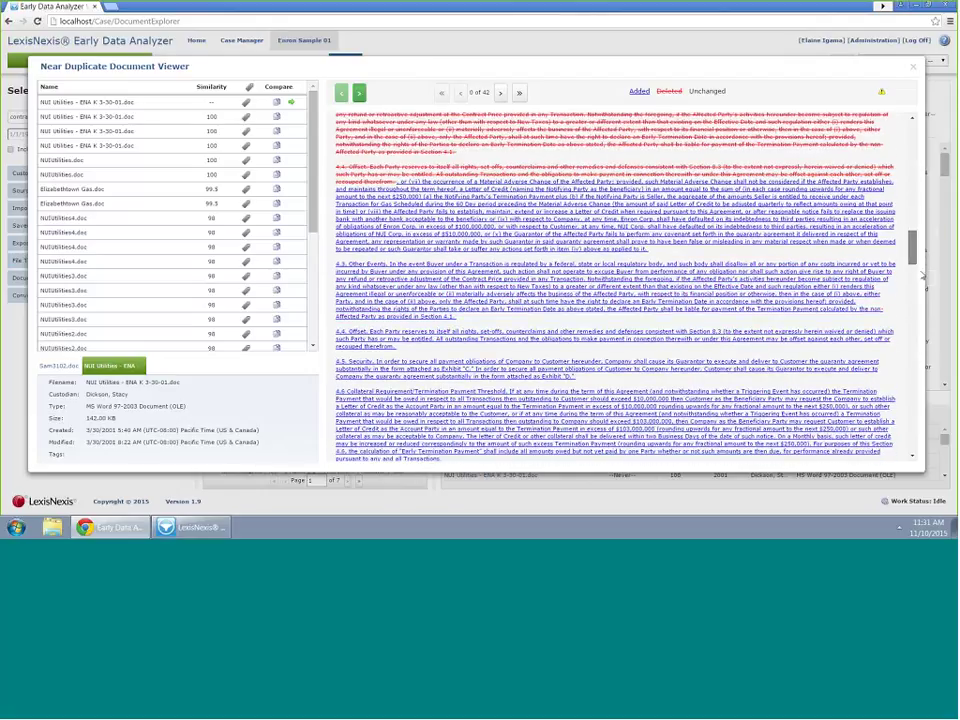
pyautogui.scroll(-2, 918, 315)
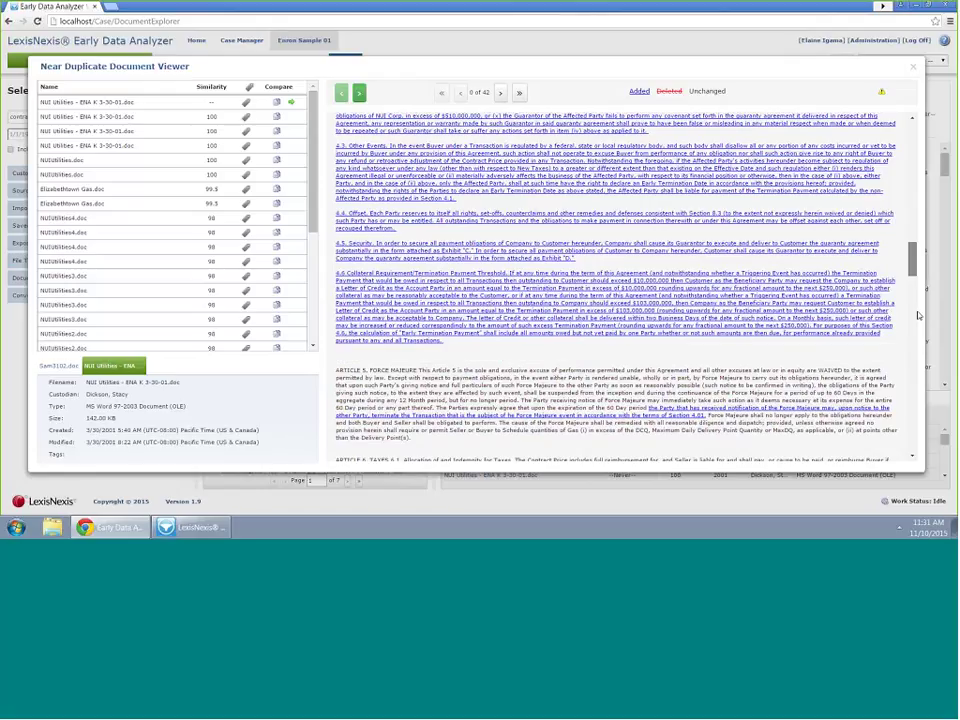
pyautogui.scroll(-5, 918, 290)
pyautogui.click(917, 261)
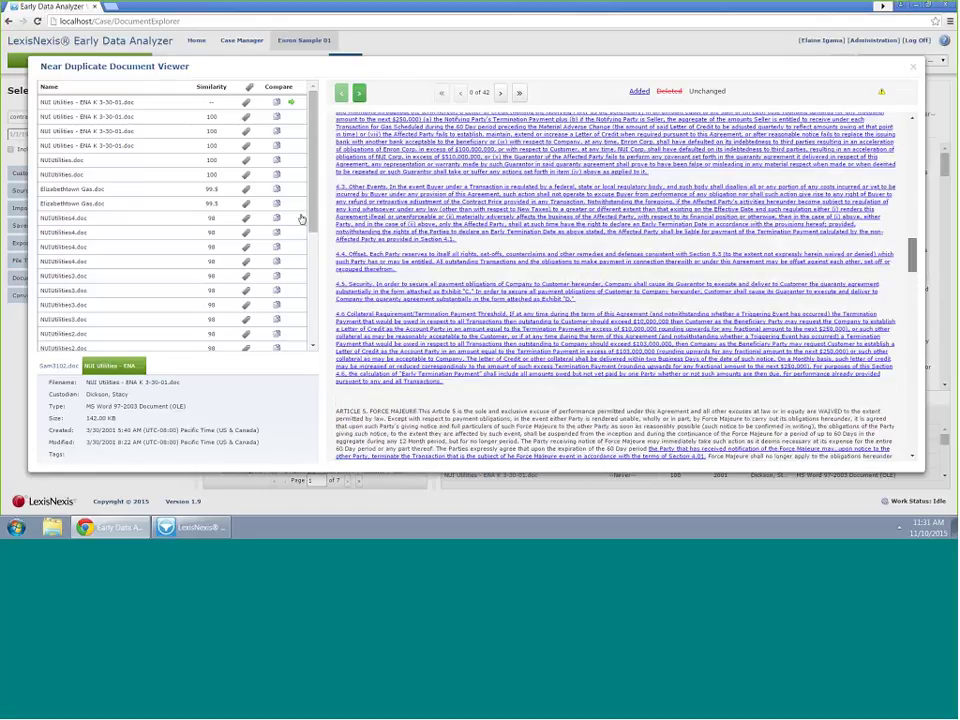
pyautogui.scroll(-2, 290, 200)
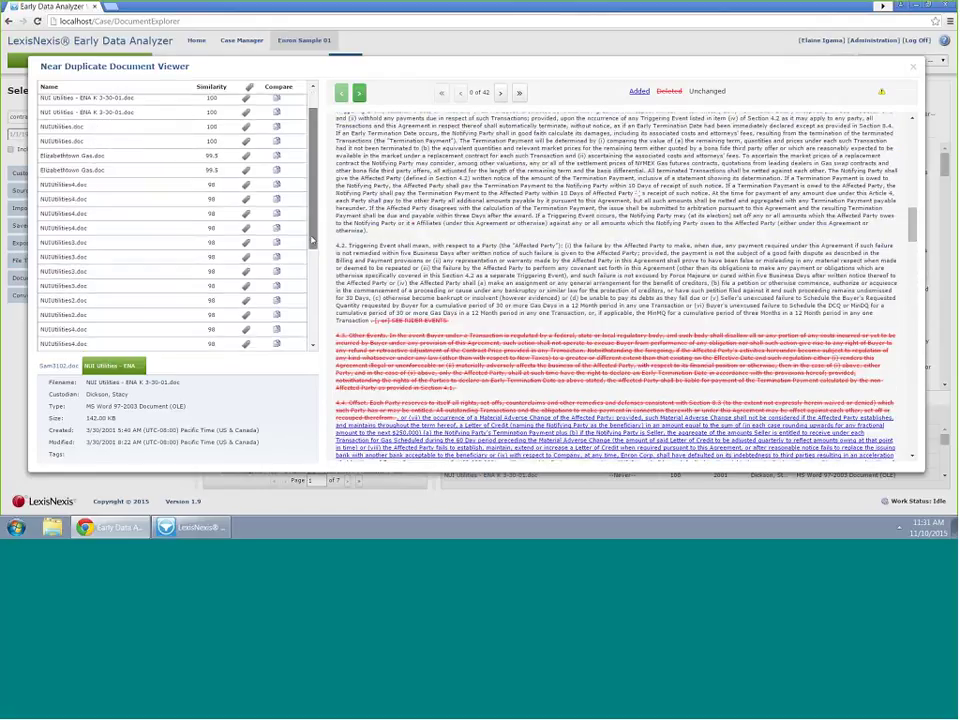
# Compare against NUIUtilities4.doc instead (98 similarity, 52 differences) and scroll through Articles 6 and 7
pyautogui.click(277, 170)
pyautogui.scroll(-5, 313, 224)
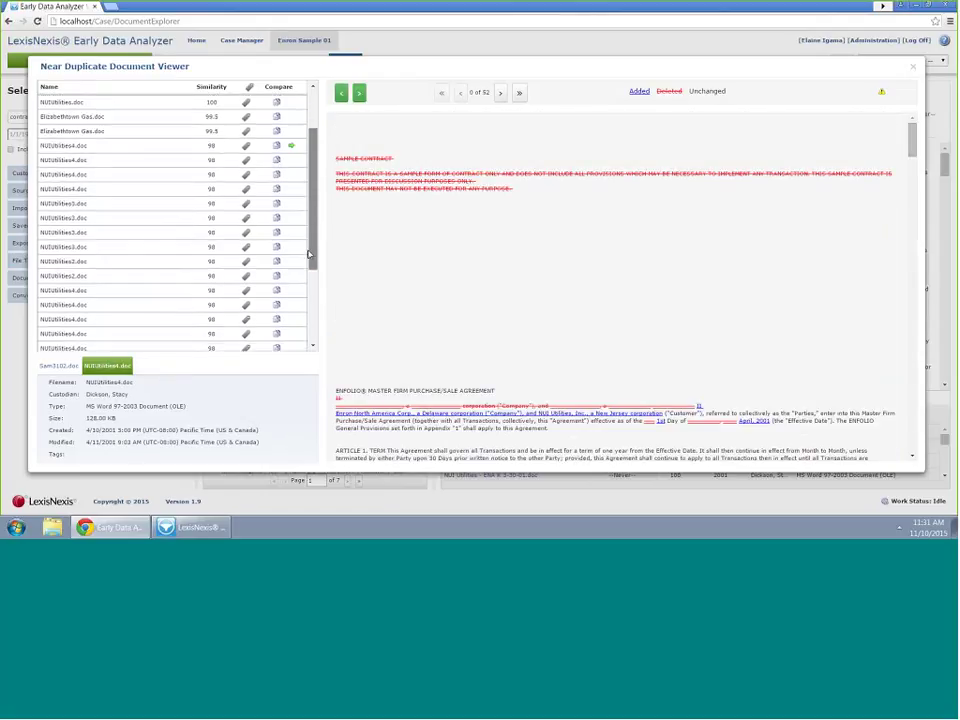
pyautogui.scroll(6, 303, 222)
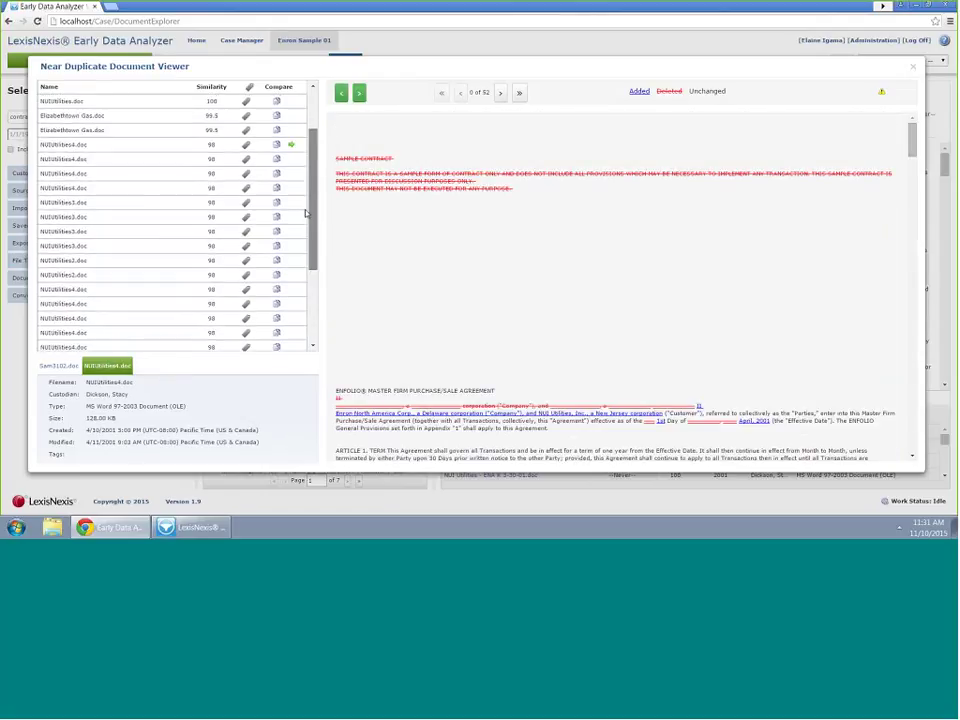
pyautogui.scroll(-2, 912, 150)
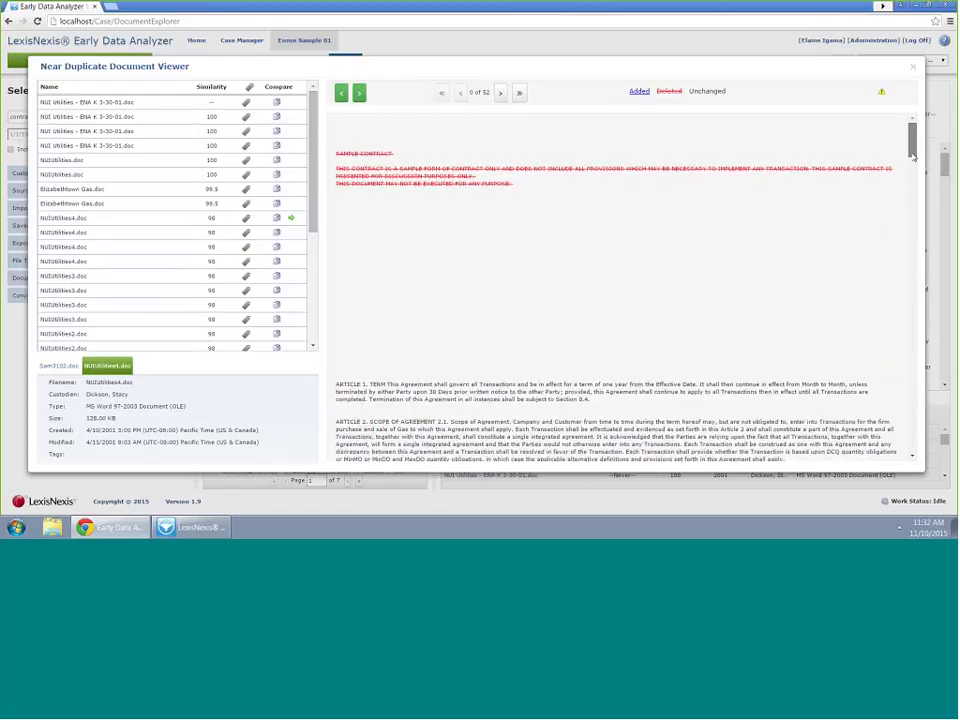
pyautogui.scroll(-5, 914, 195)
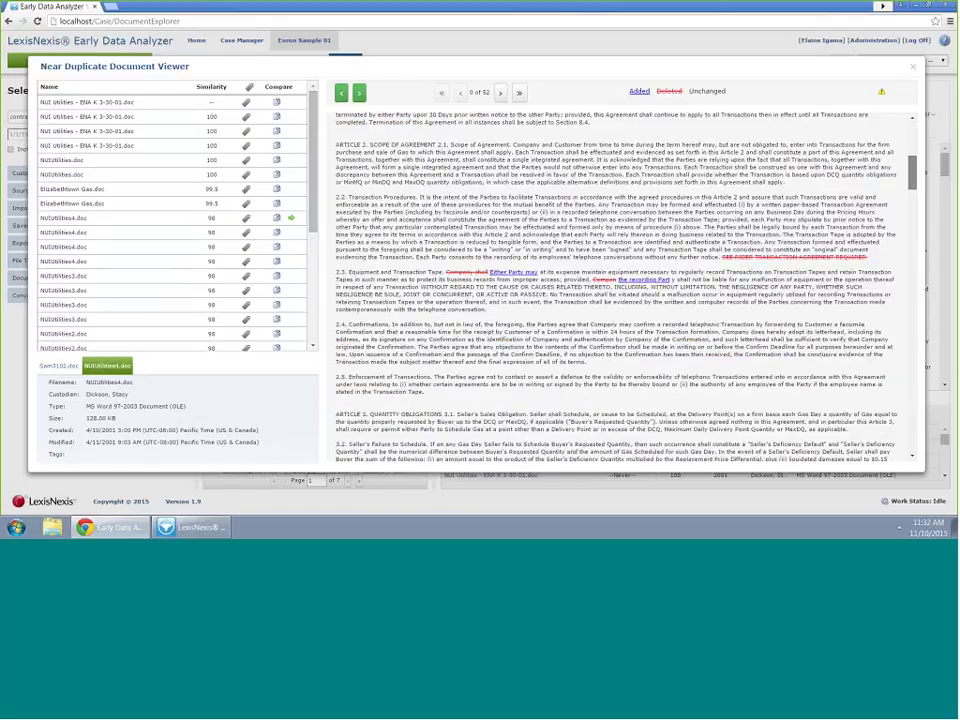
pyautogui.scroll(-10, 914, 282)
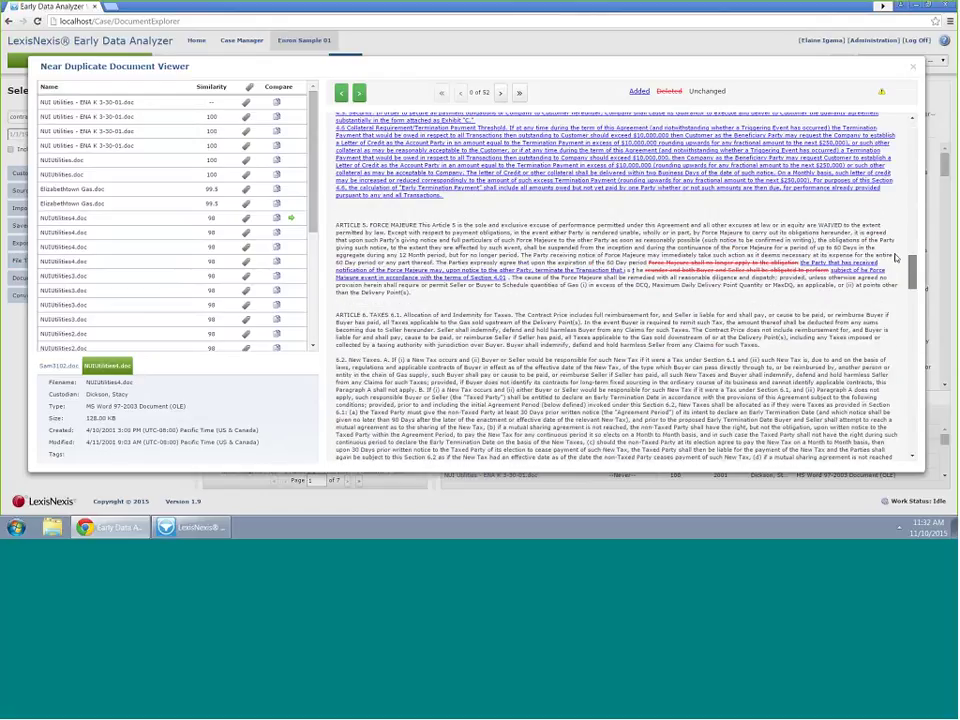
pyautogui.scroll(-5, 896, 258)
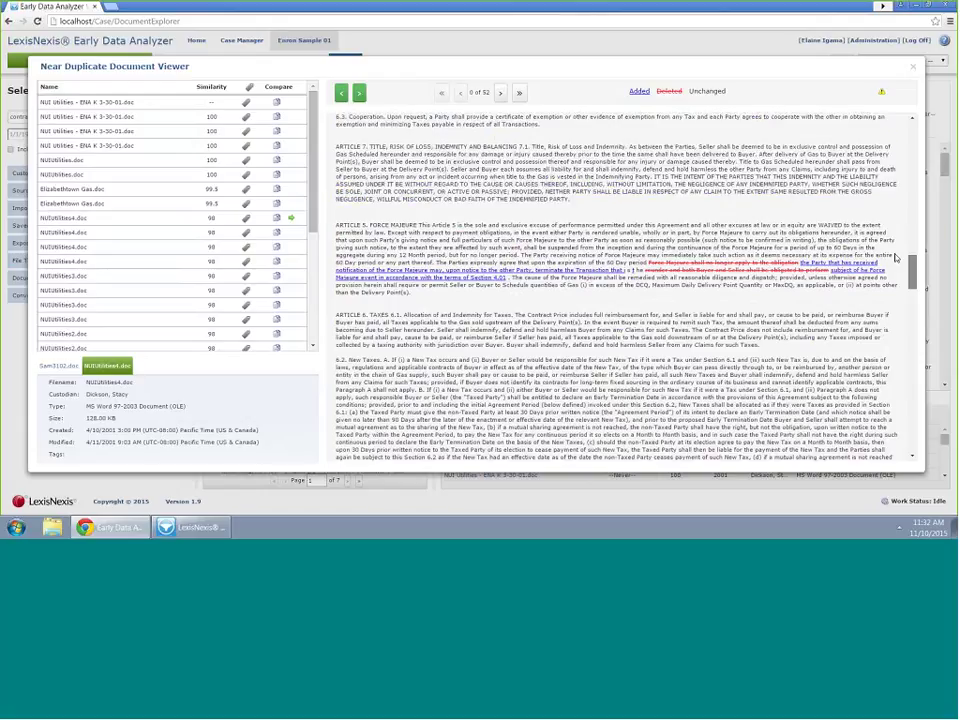
# Close the near-duplicate viewer and show the Administration dashboard: 3 administrators, 4 users, 6 clients
pyautogui.press('Escape')
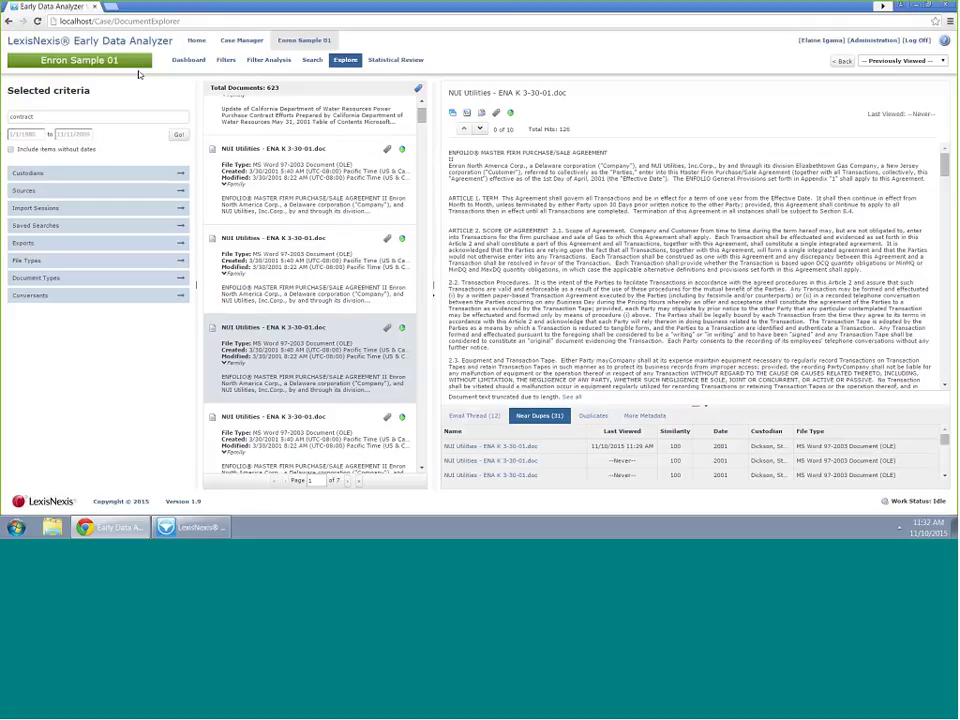
pyautogui.click(866, 41)
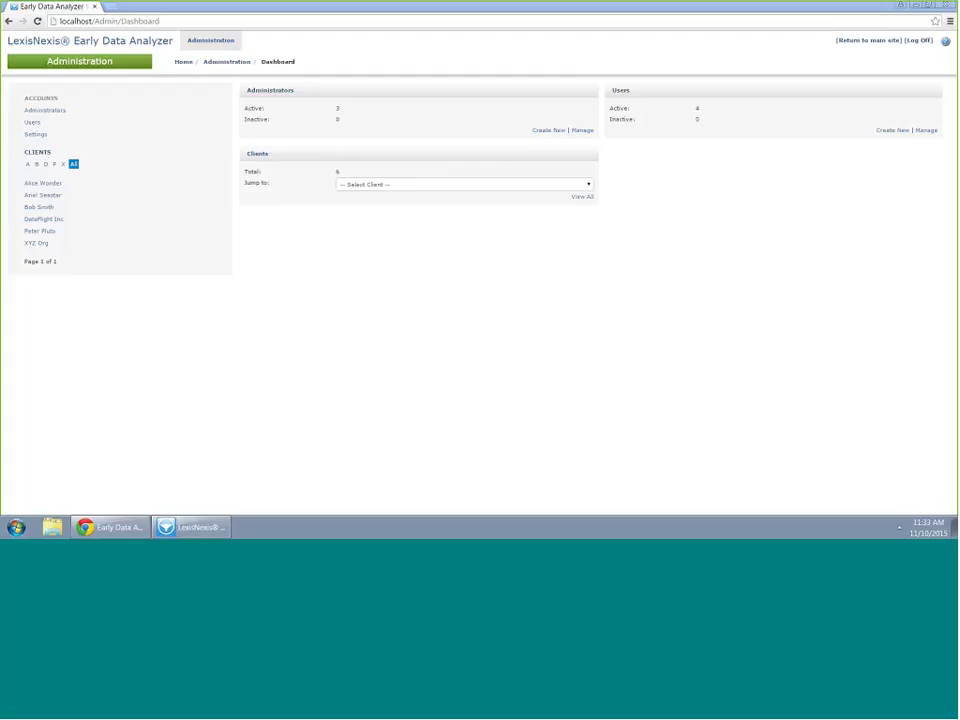
# Bring up the desktop Enron Sample 01 dashboard and its application options menu
pyautogui.click(207, 530)
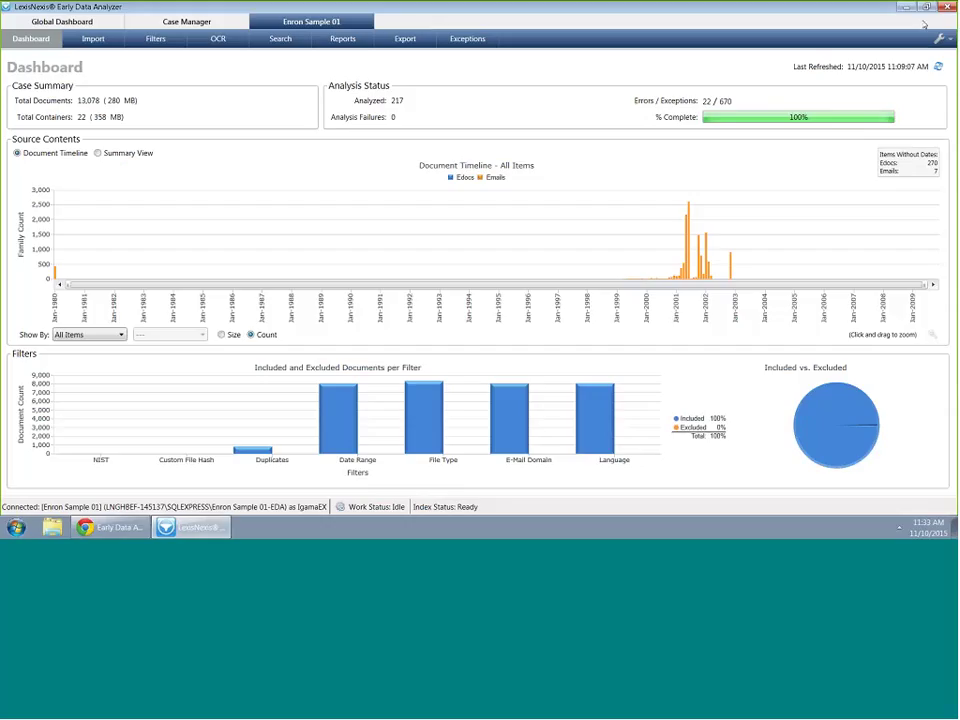
pyautogui.click(939, 38)
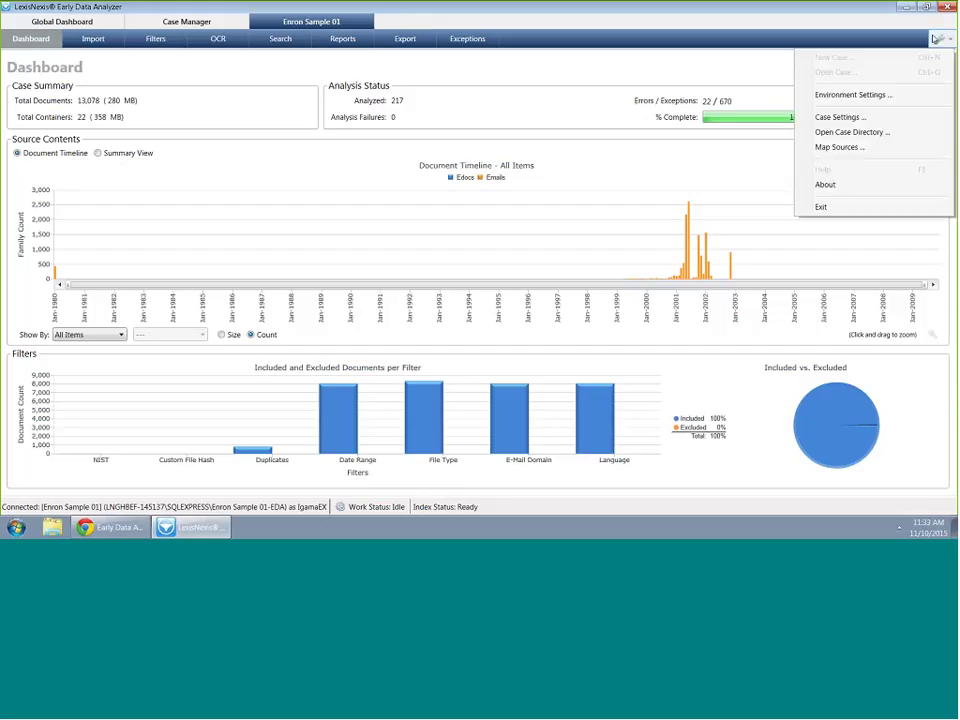
# Confirm in Case Settings that Enron Sample 01's client is XYZ Org, then return to the web dashboard
pyautogui.click(838, 117)
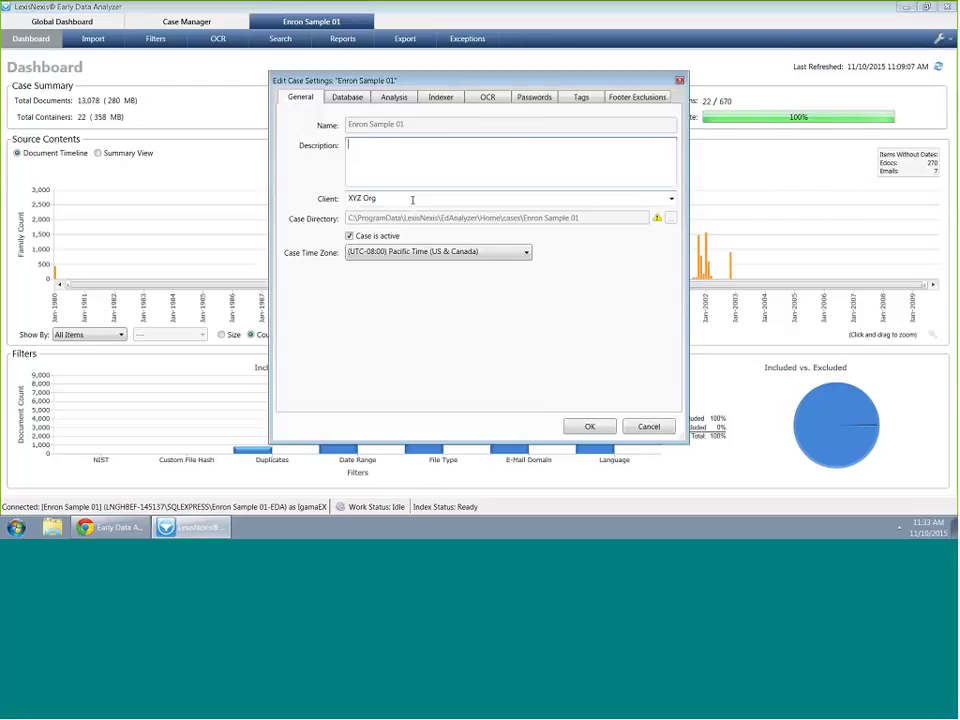
pyautogui.click(411, 198)
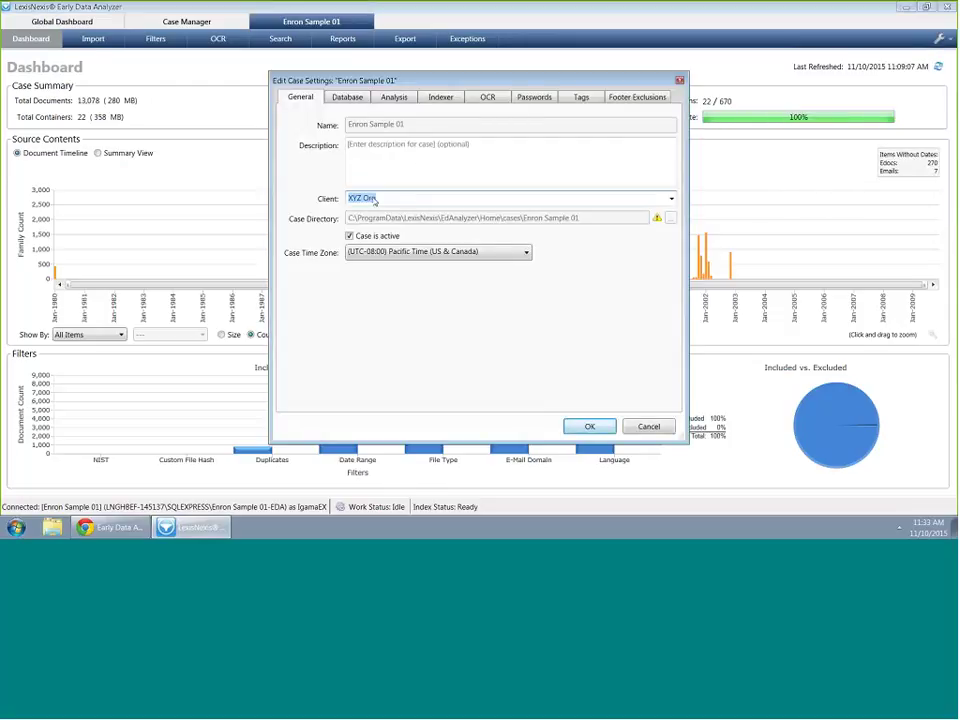
pyautogui.click(672, 198)
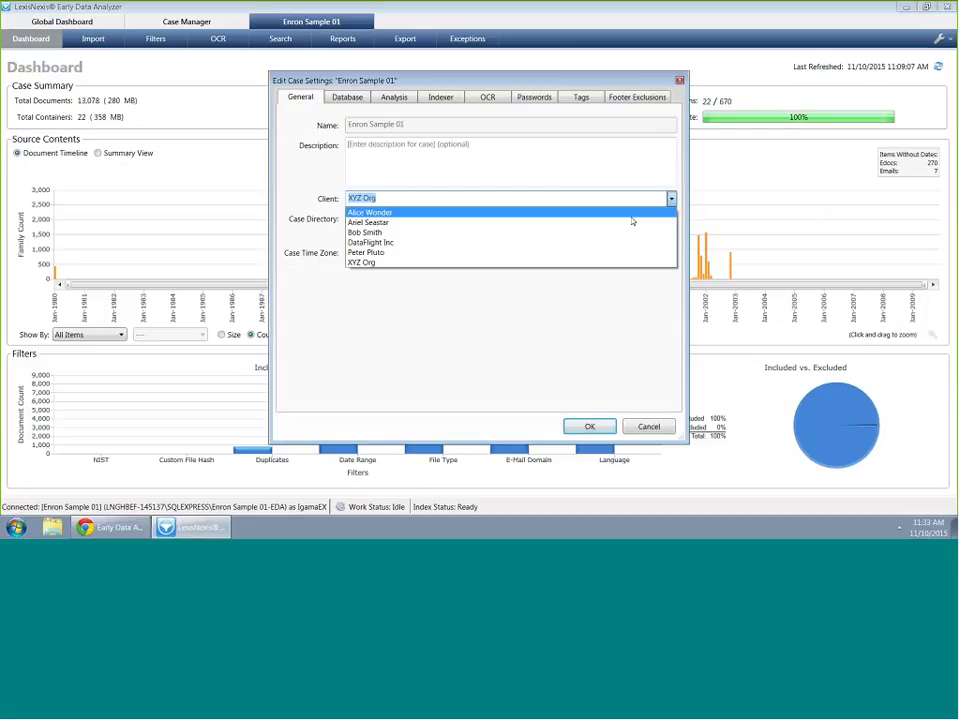
pyautogui.press('Escape')
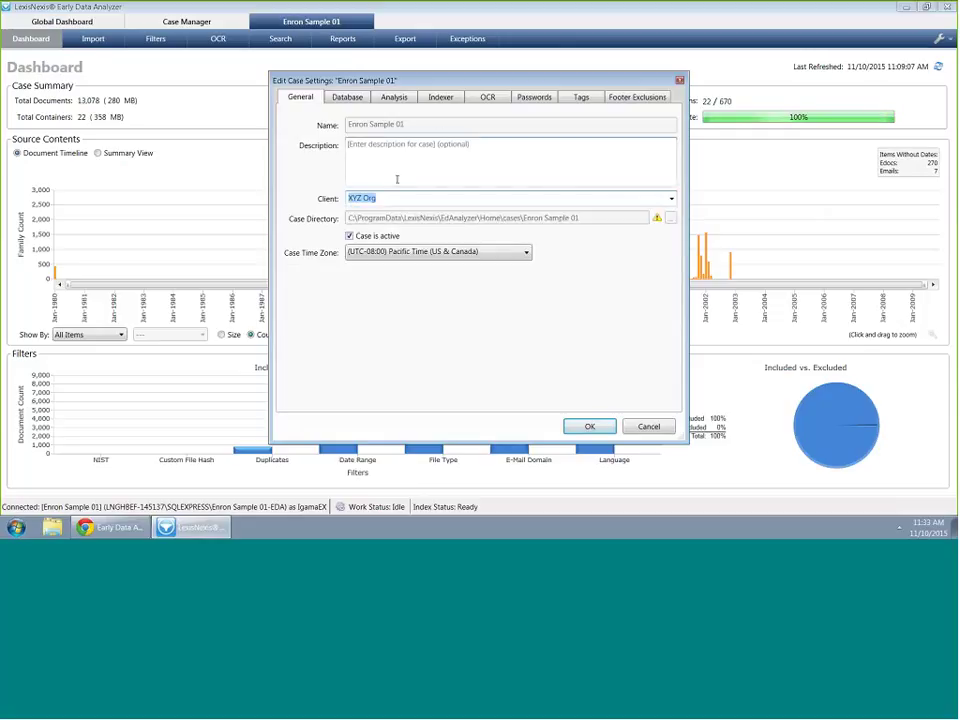
pyautogui.click(124, 530)
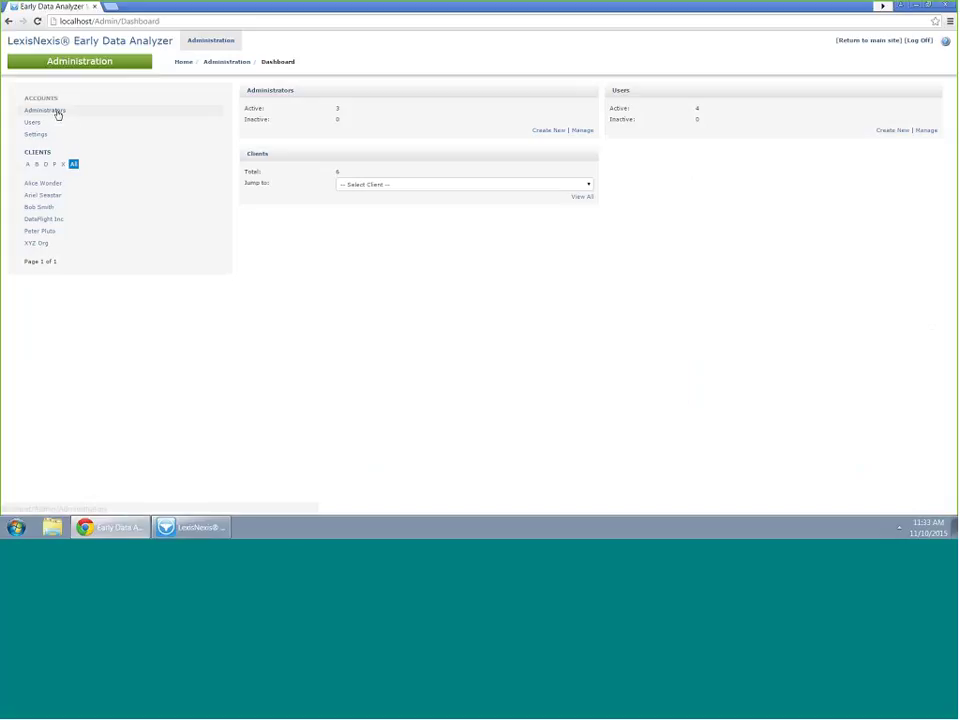
# Browse the administrators and web users lists, then open a blank Create User form
pyautogui.click(57, 114)
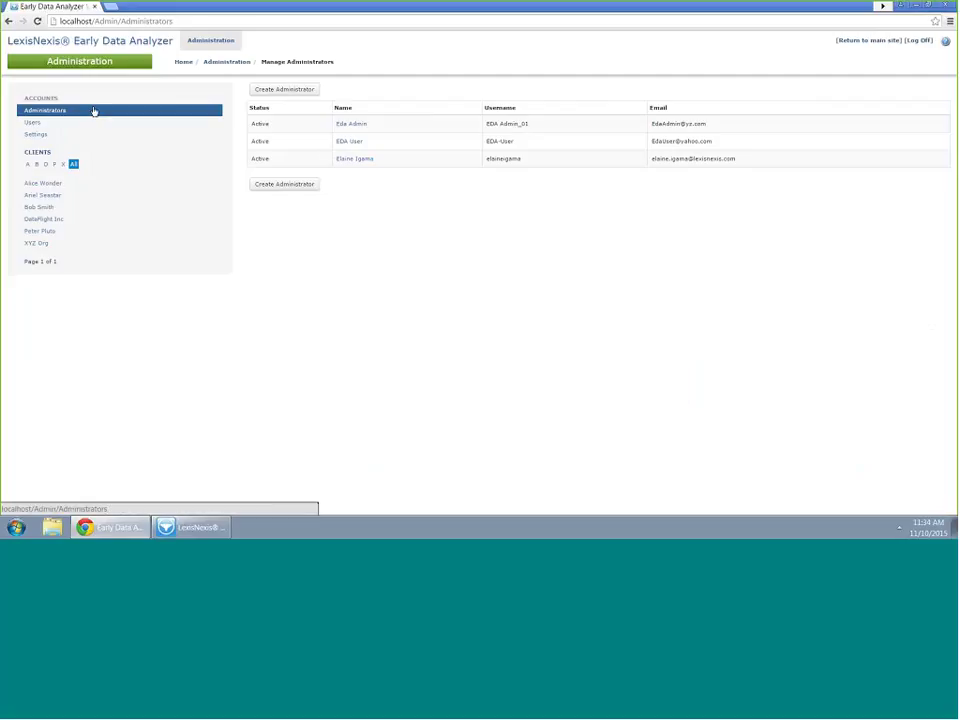
pyautogui.click(31, 123)
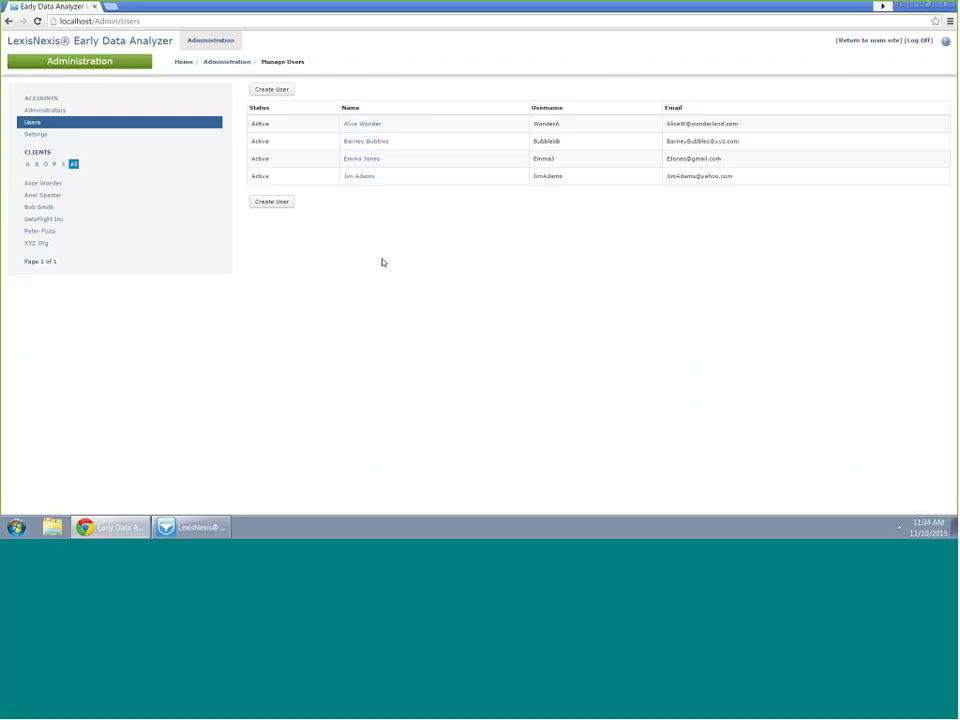
pyautogui.click(273, 89)
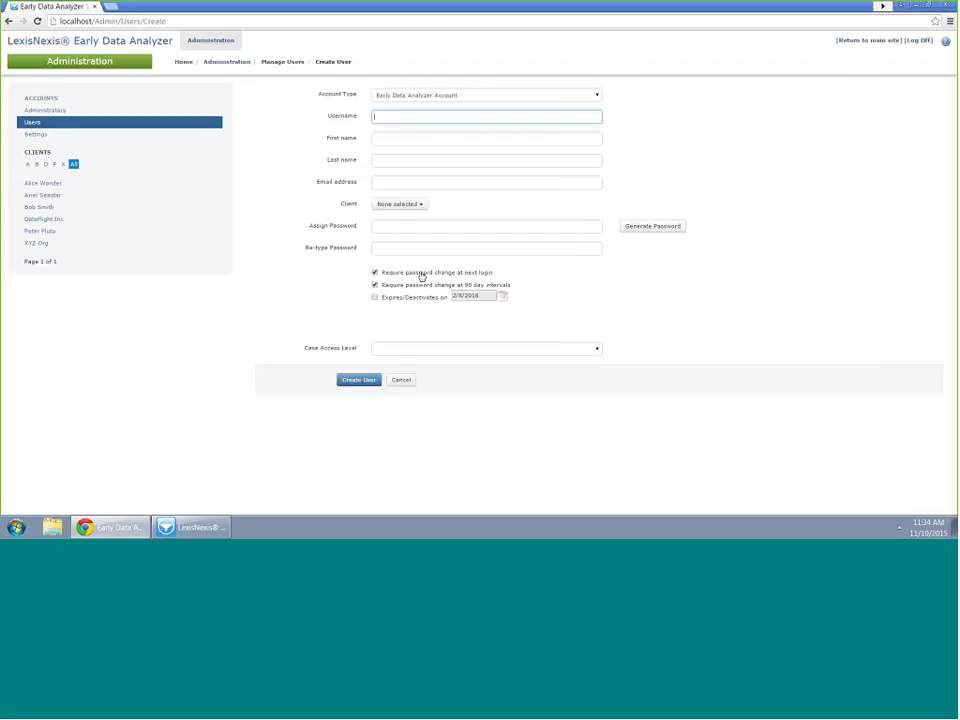
pyautogui.click(401, 350)
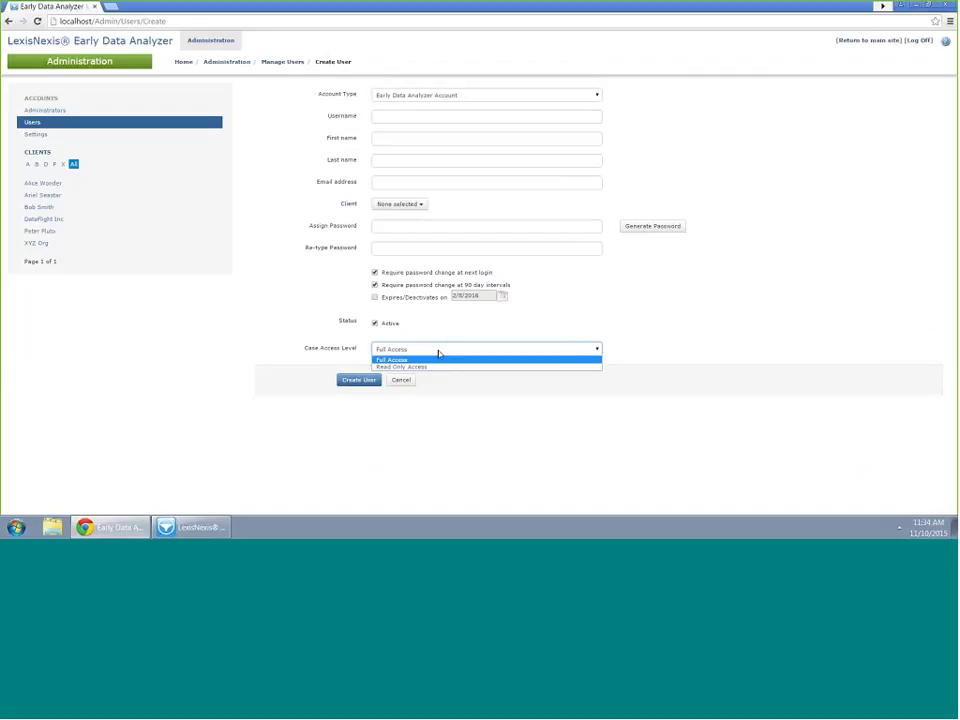
pyautogui.click(222, 533)
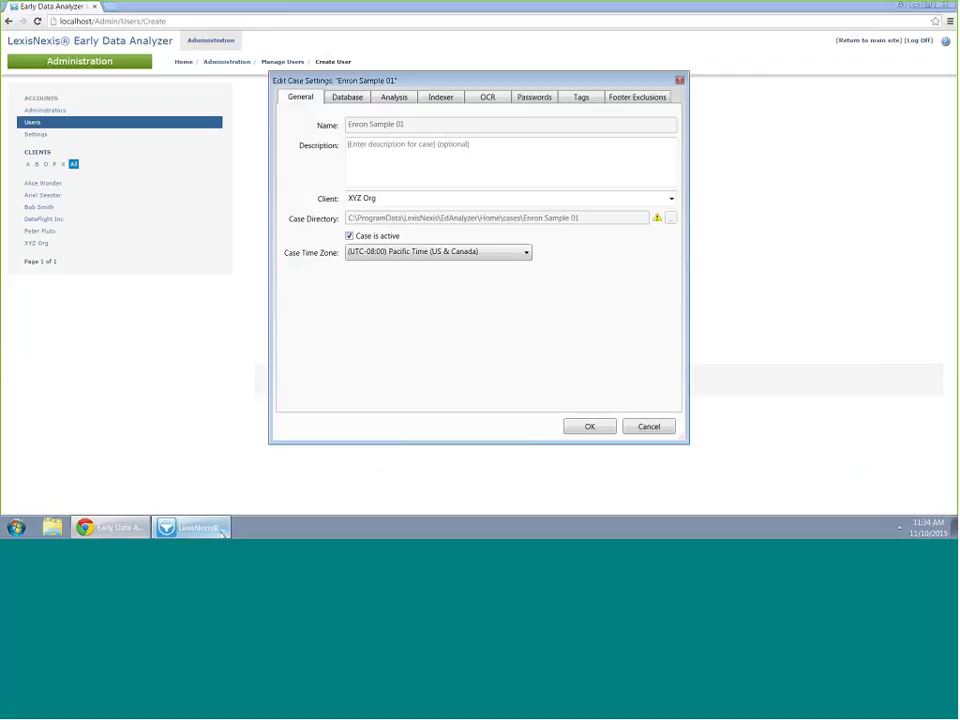
pyautogui.click(114, 530)
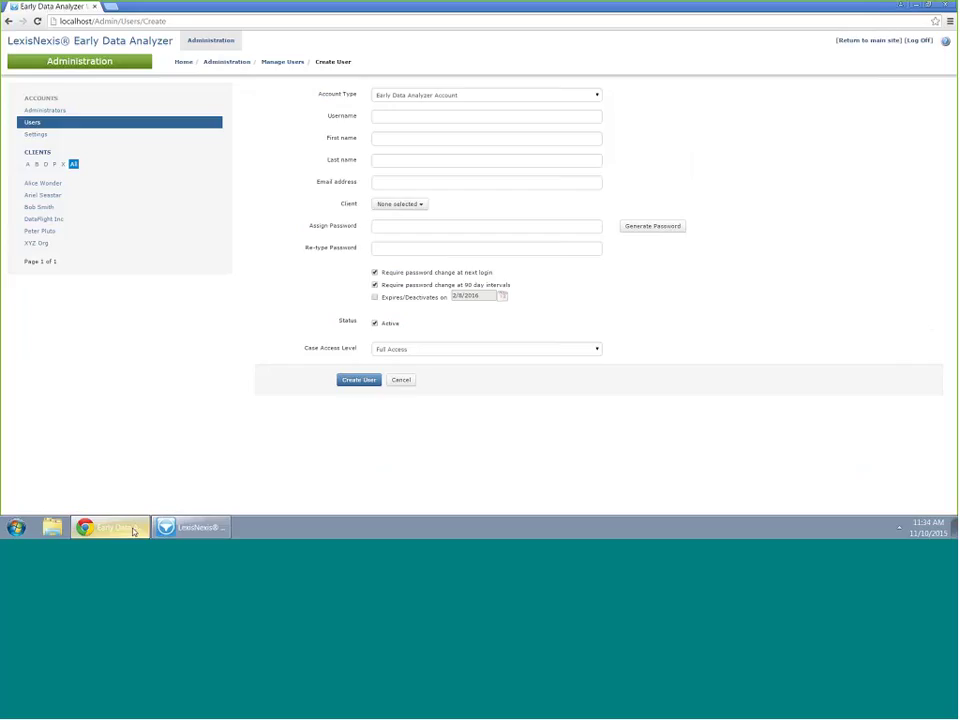
pyautogui.click(426, 349)
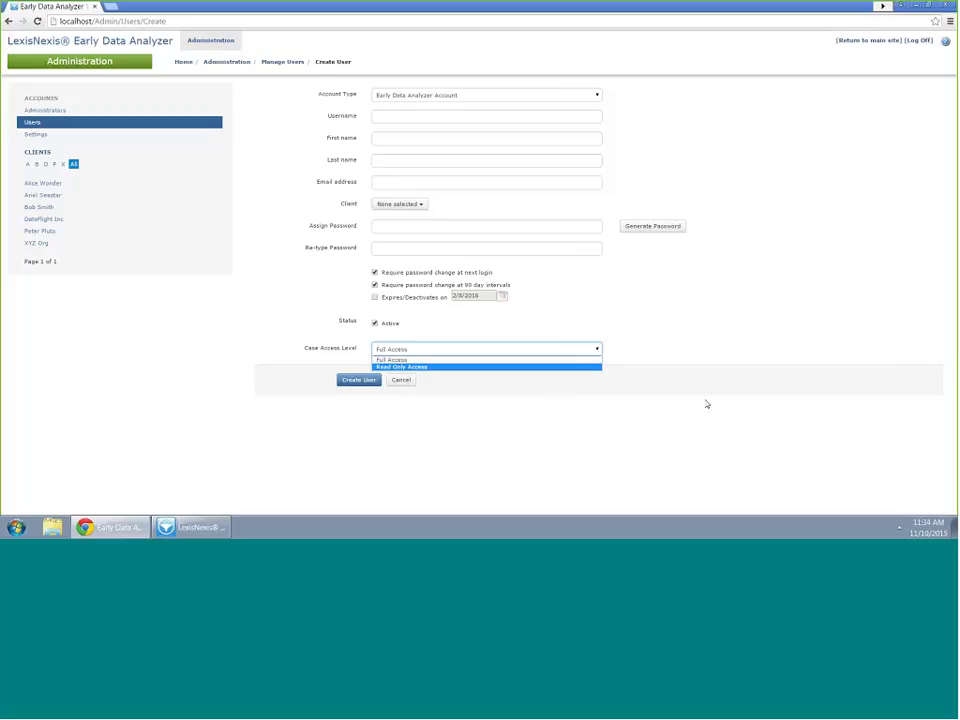
# Keep Full Access and enter a unique username, correcting the one already taken
pyautogui.click(411, 118)
pyautogui.click(411, 118)
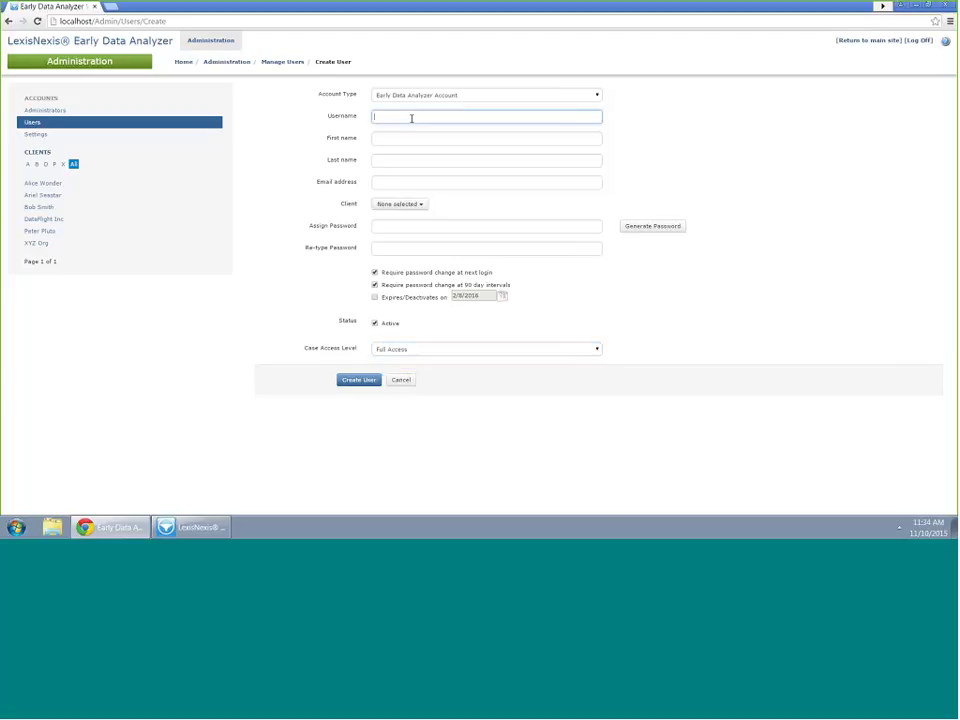
pyautogui.write('EnviroJ')
pyautogui.press('Tab')
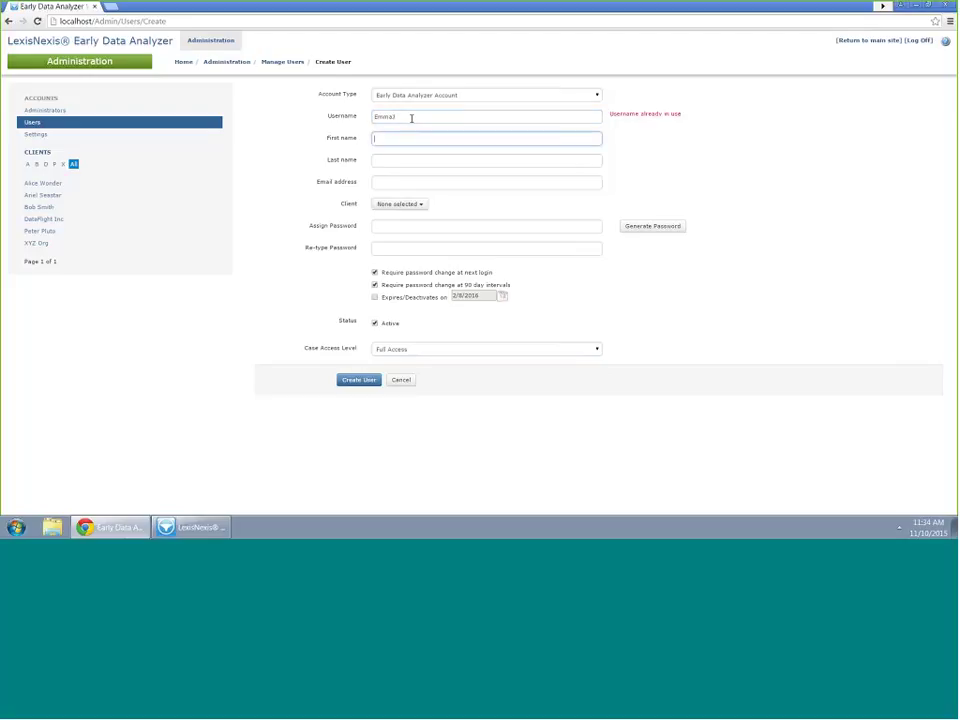
pyautogui.click(411, 118)
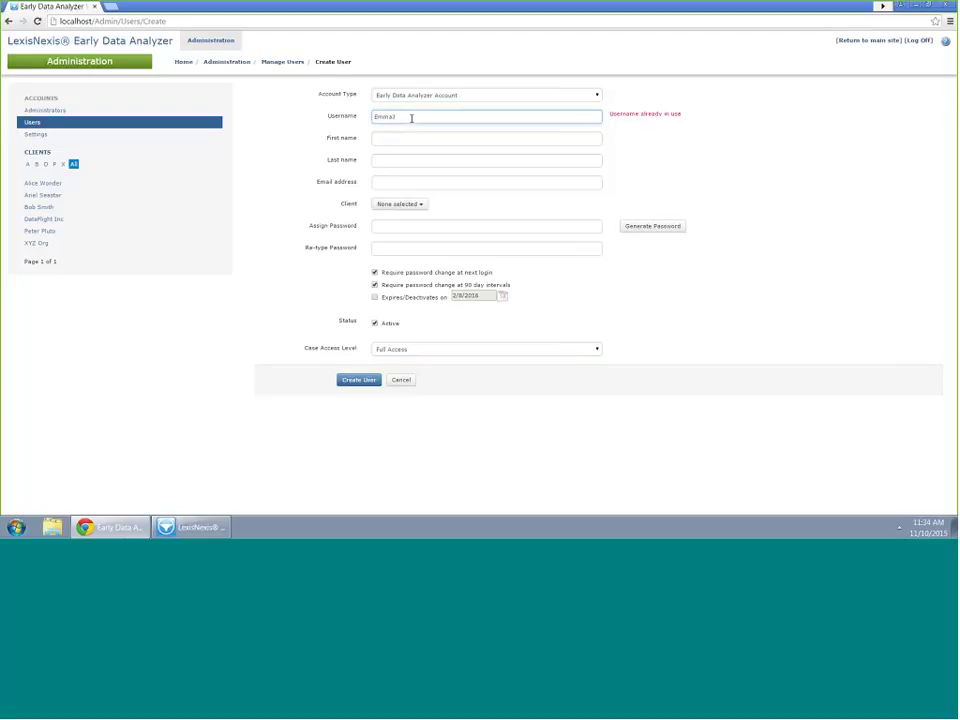
pyautogui.press('BackSpace')
pyautogui.write('S')
pyautogui.press('Tab')
# Fill in the new user's first name, last name and e-mail address
pyautogui.press('Tab')
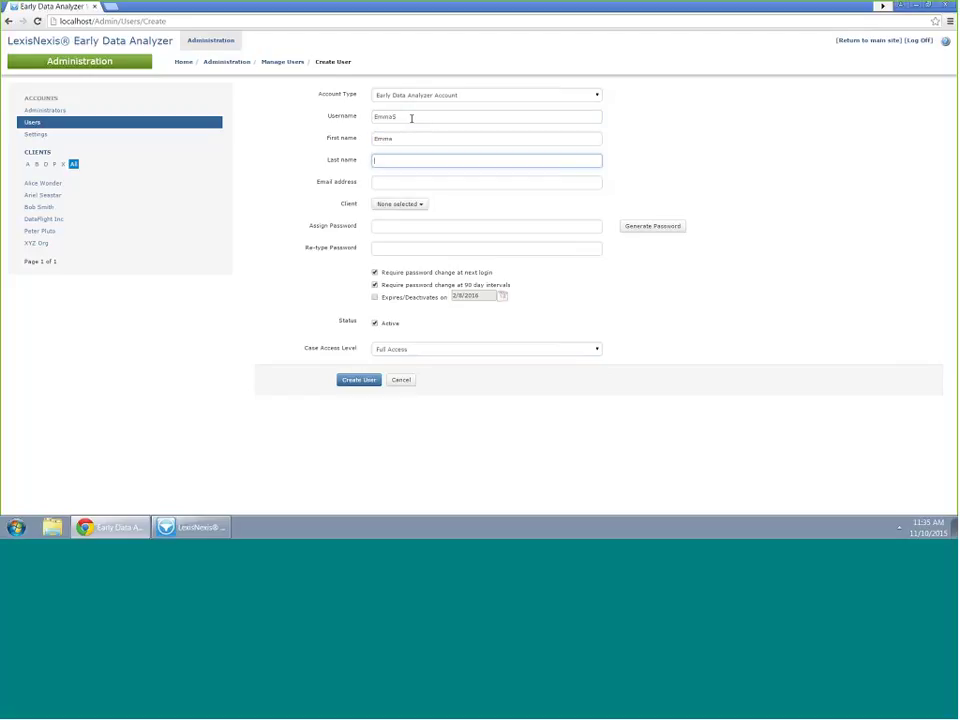
pyautogui.press('Tab')
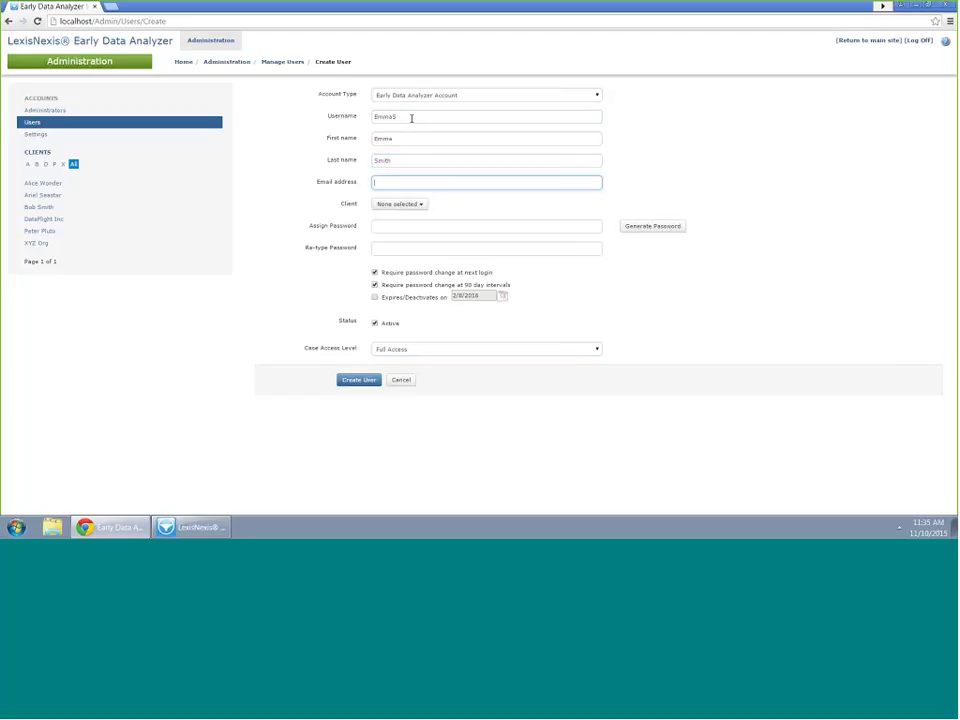
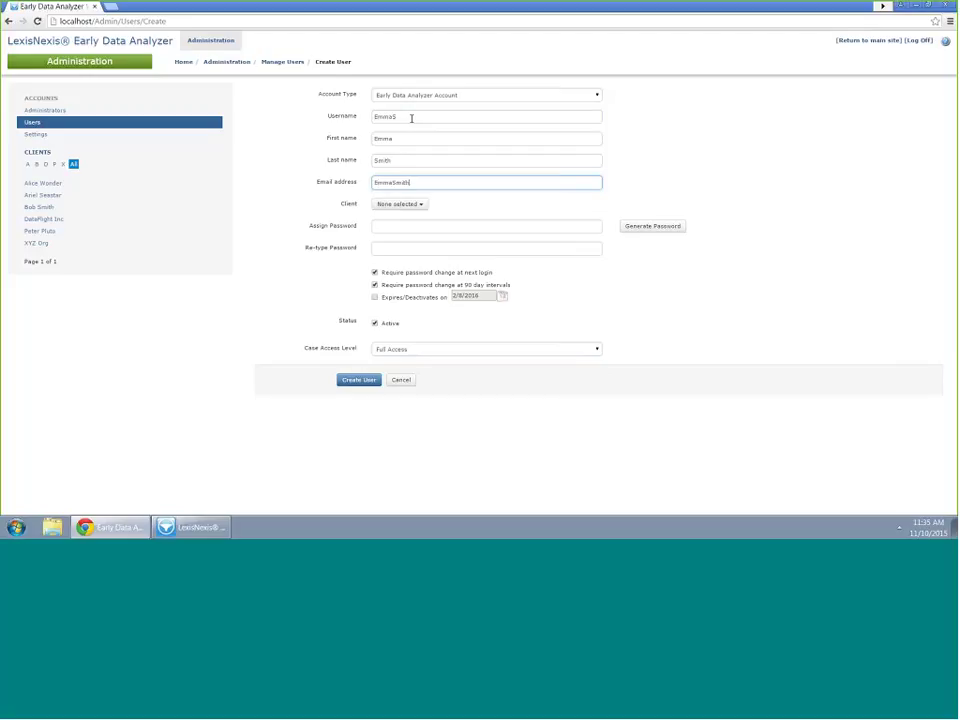
pyautogui.click(343, 199)
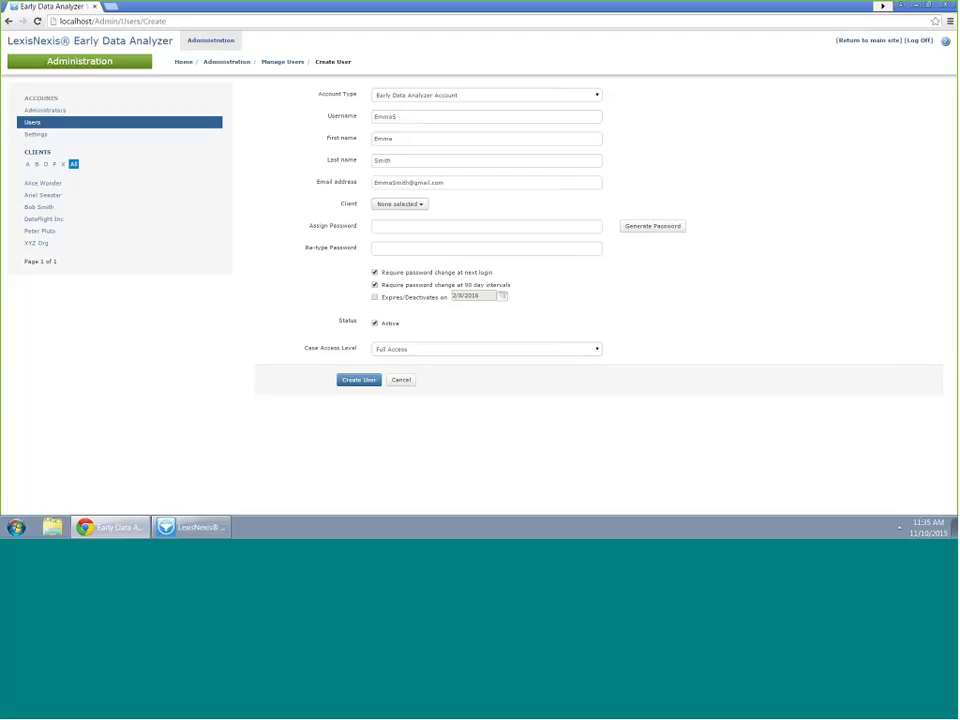
# Open the client list, then check in the desktop Recent Cases that Enron Sample 01 belongs to XYZ Org
pyautogui.click(422, 205)
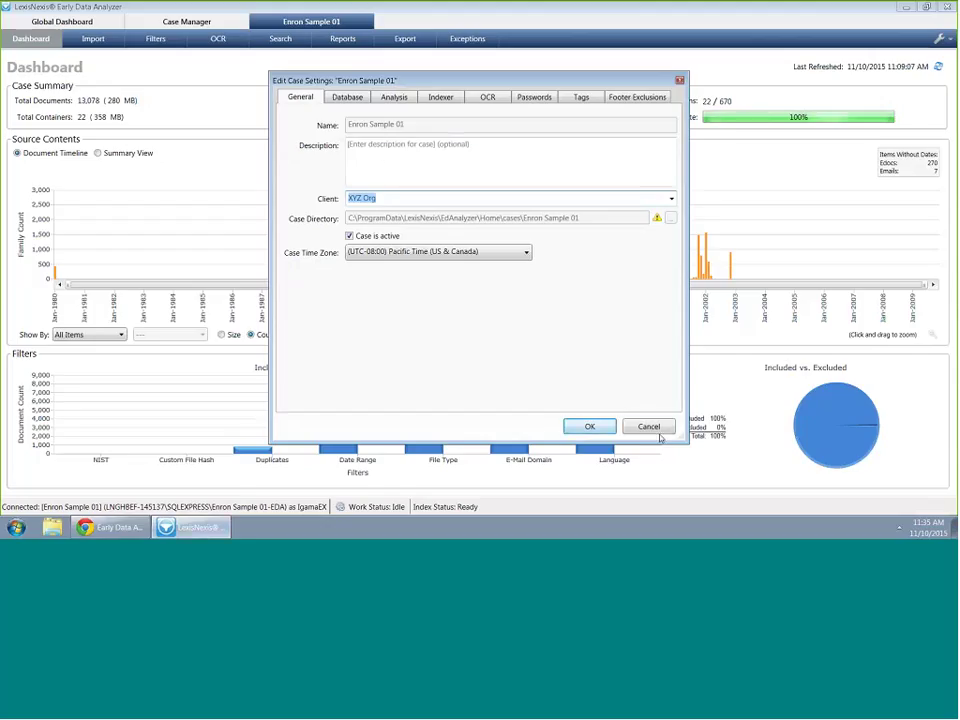
pyautogui.press('Escape')
pyautogui.click(186, 21)
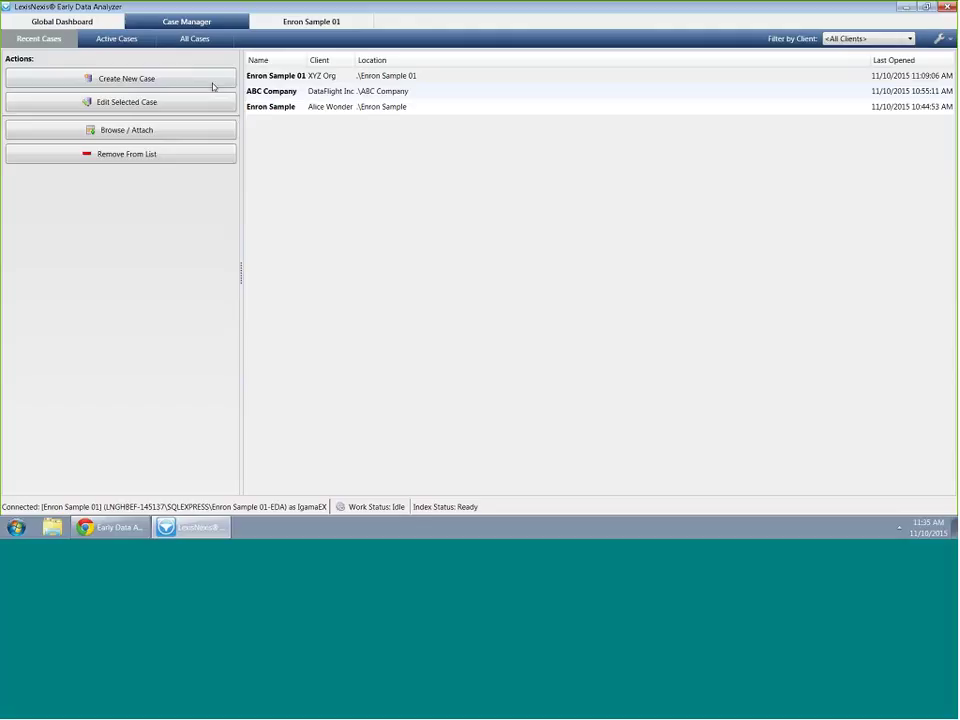
pyautogui.click(287, 77)
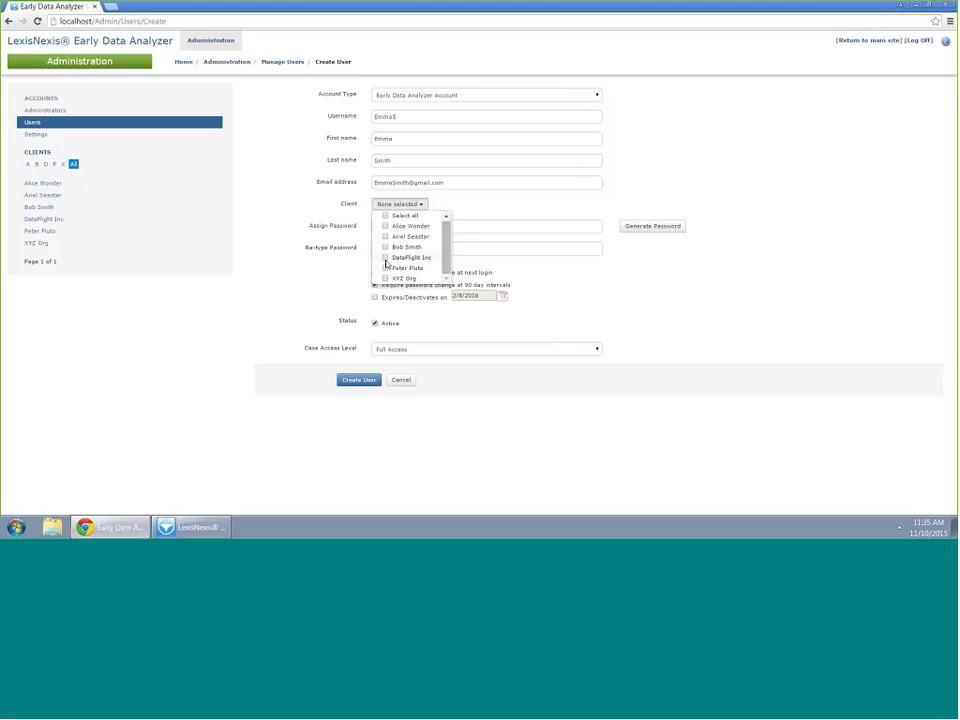
# Assign the new user to client XYZ Org and give them a generated password
pyautogui.click(386, 278)
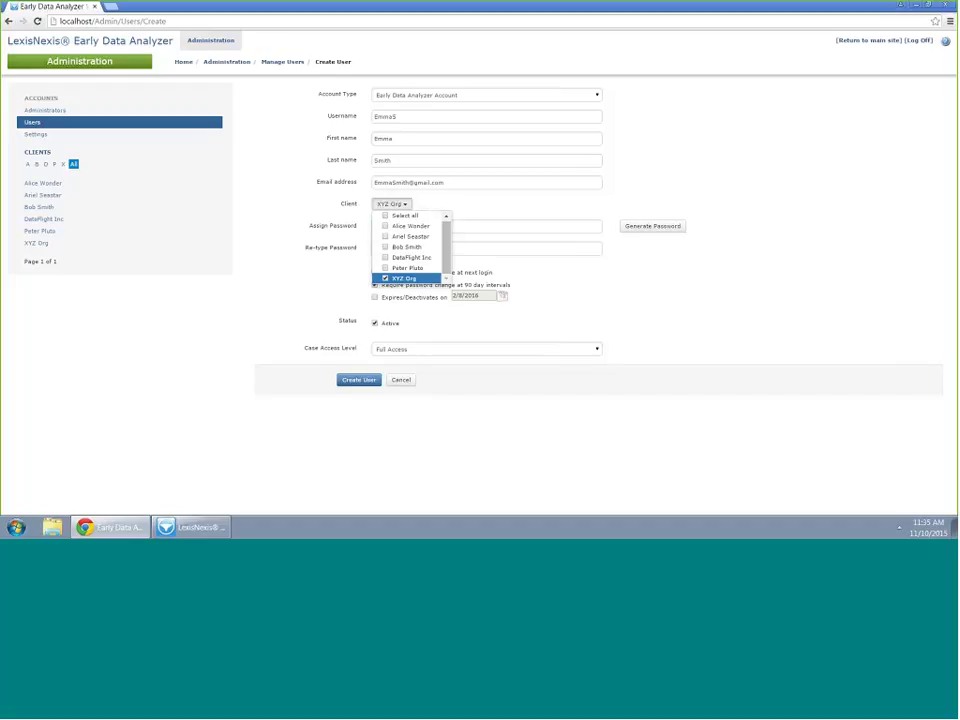
pyautogui.click(459, 197)
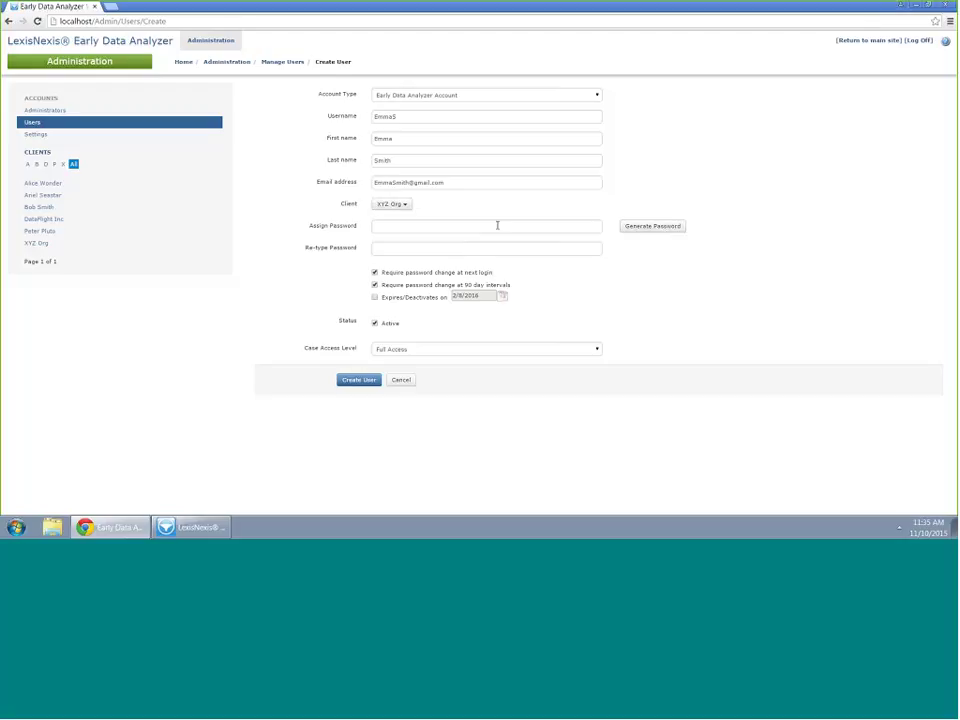
pyautogui.click(499, 224)
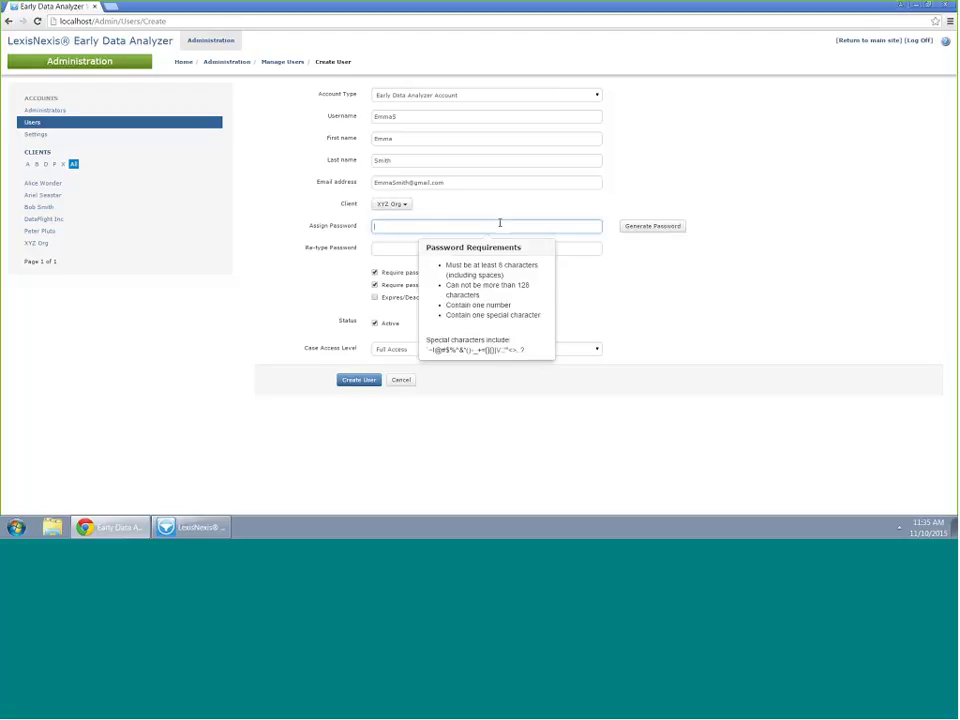
pyautogui.click(641, 226)
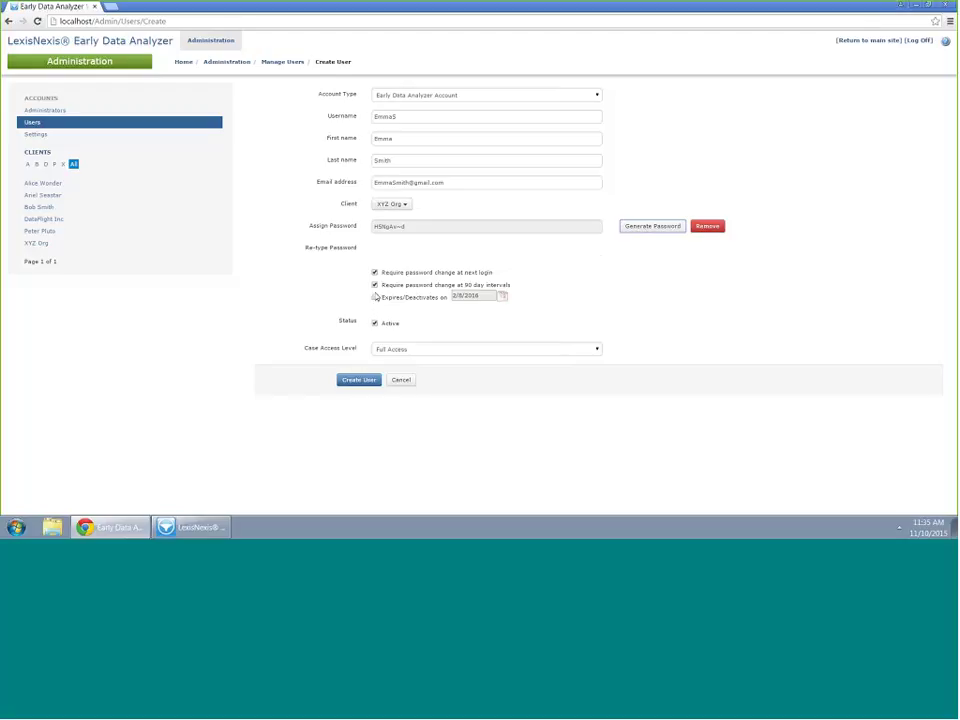
# Clear the change-at-next-login, 90-day change and account expiry options
pyautogui.click(374, 273)
pyautogui.click(413, 300)
pyautogui.press('Tab')
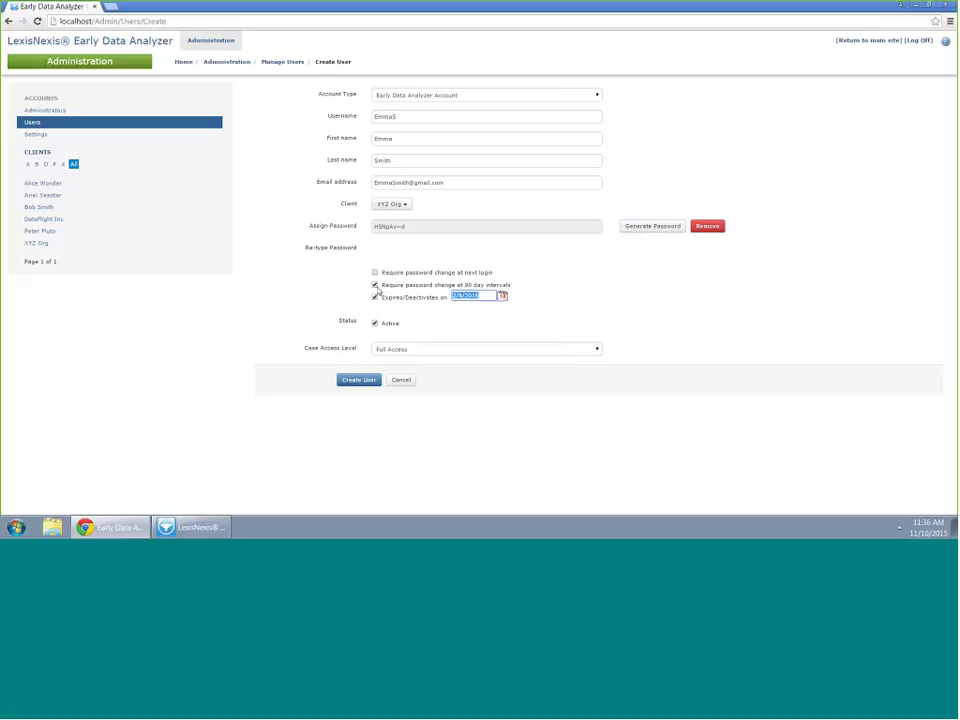
pyautogui.click(375, 285)
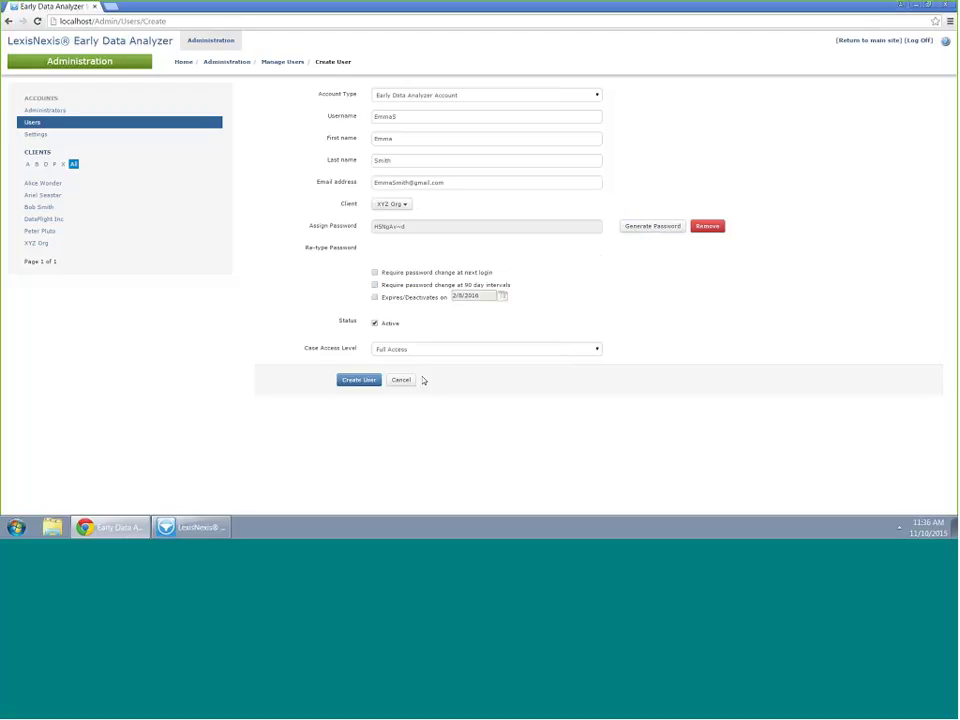
# Save the new user account, making five active users, and go back to the main Home page
pyautogui.click(362, 380)
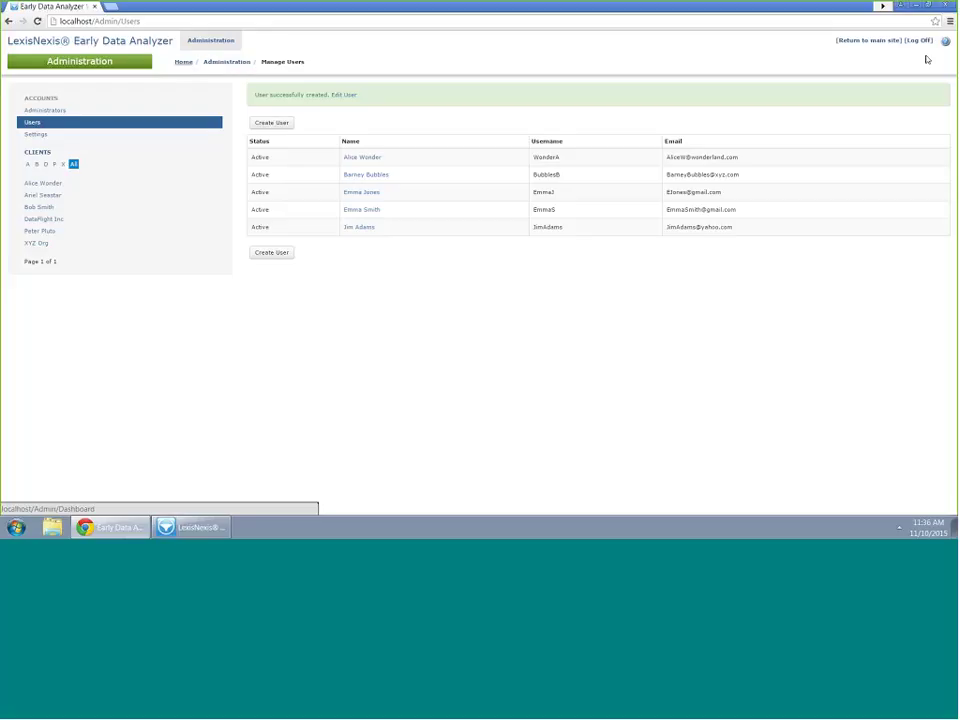
pyautogui.click(864, 43)
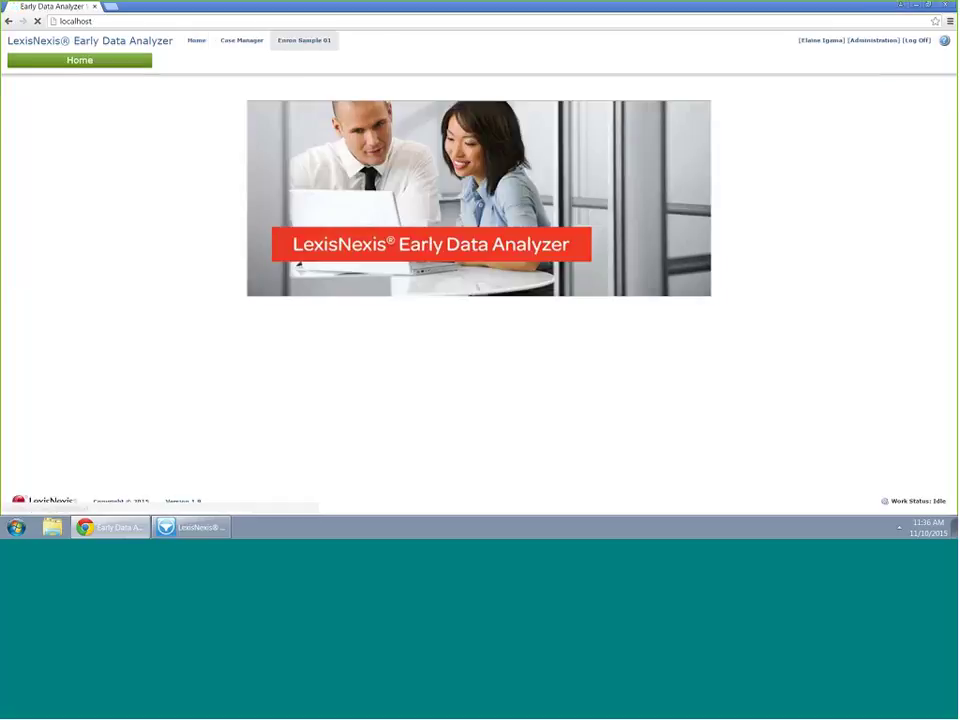
# View the Enron Sample 01 dashboard on the web, then switch to the desktop case dashboard
pyautogui.click(311, 38)
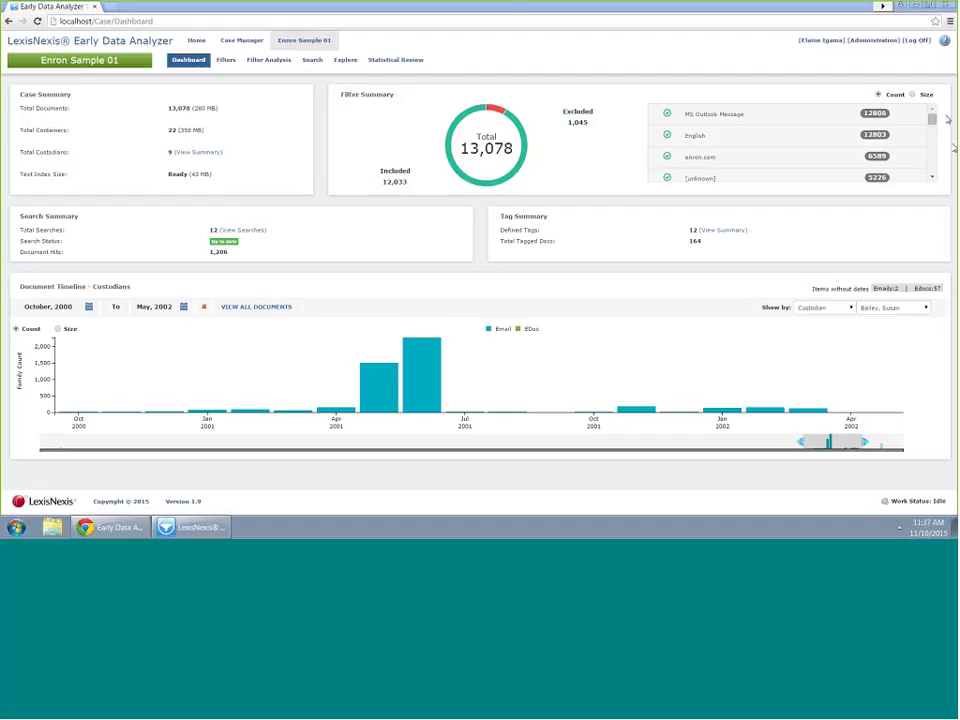
pyautogui.click(188, 527)
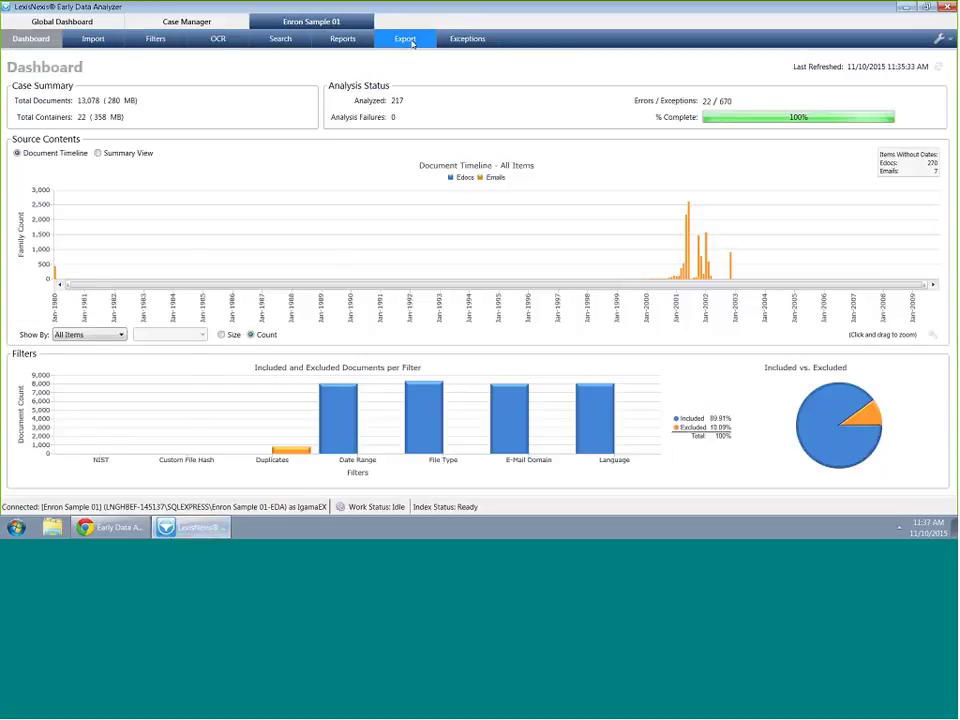
# Review the OCR settings, ending on the LAW Direct Export page showing 140 items exported
pyautogui.click(410, 38)
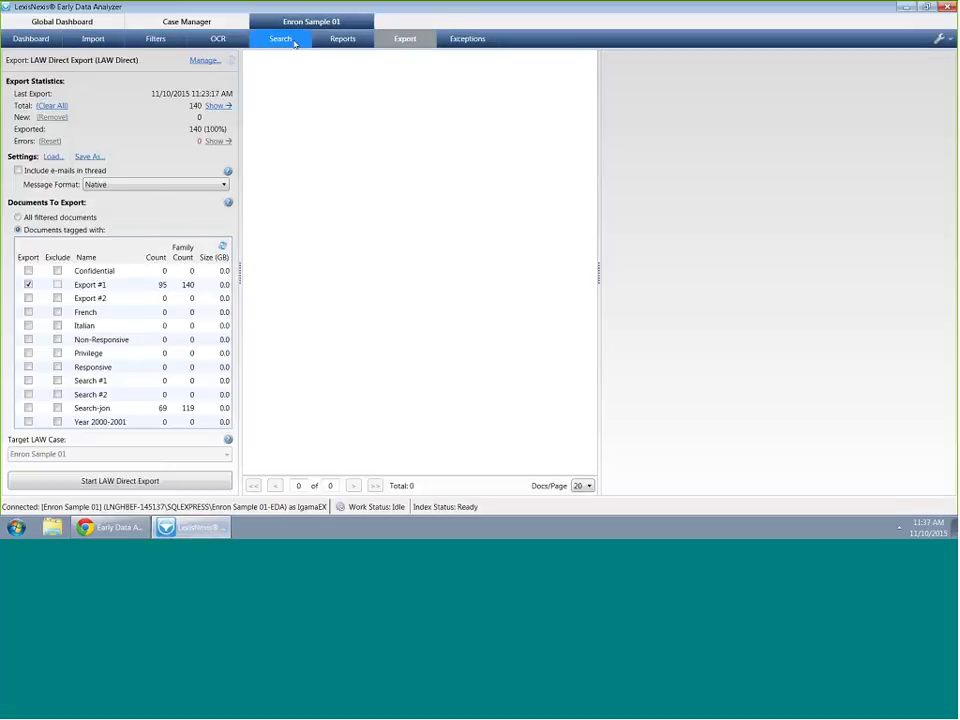
pyautogui.click(215, 38)
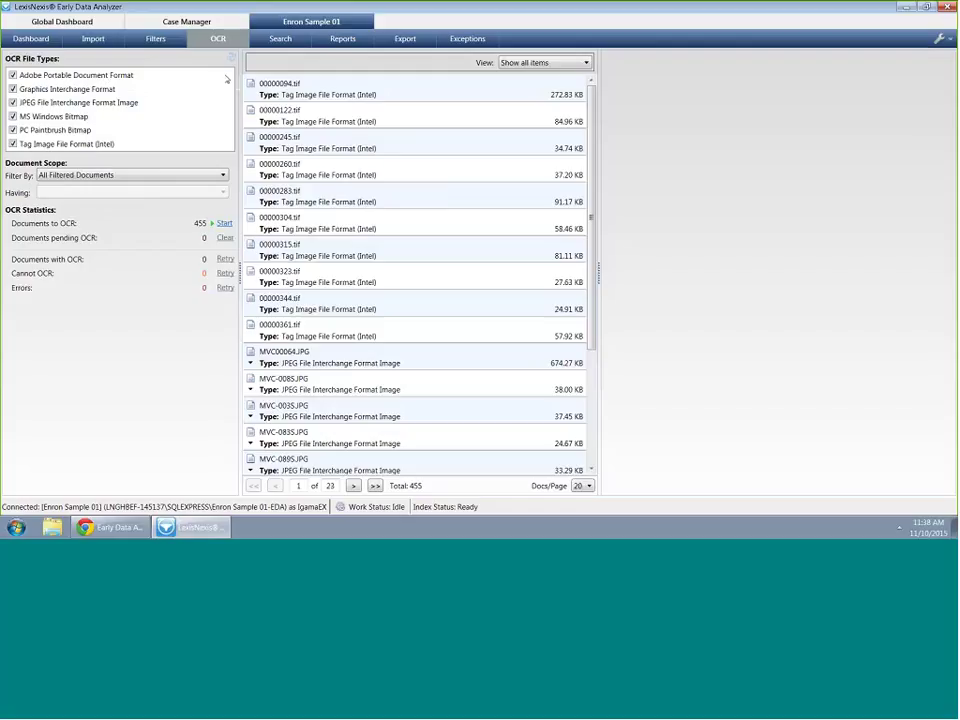
pyautogui.click(414, 41)
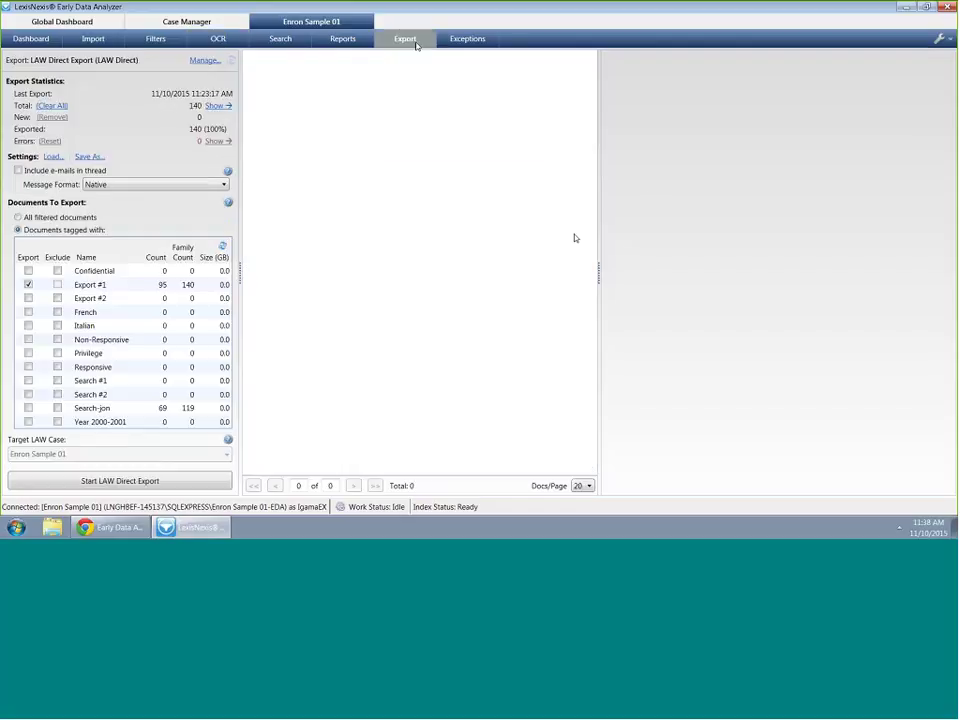